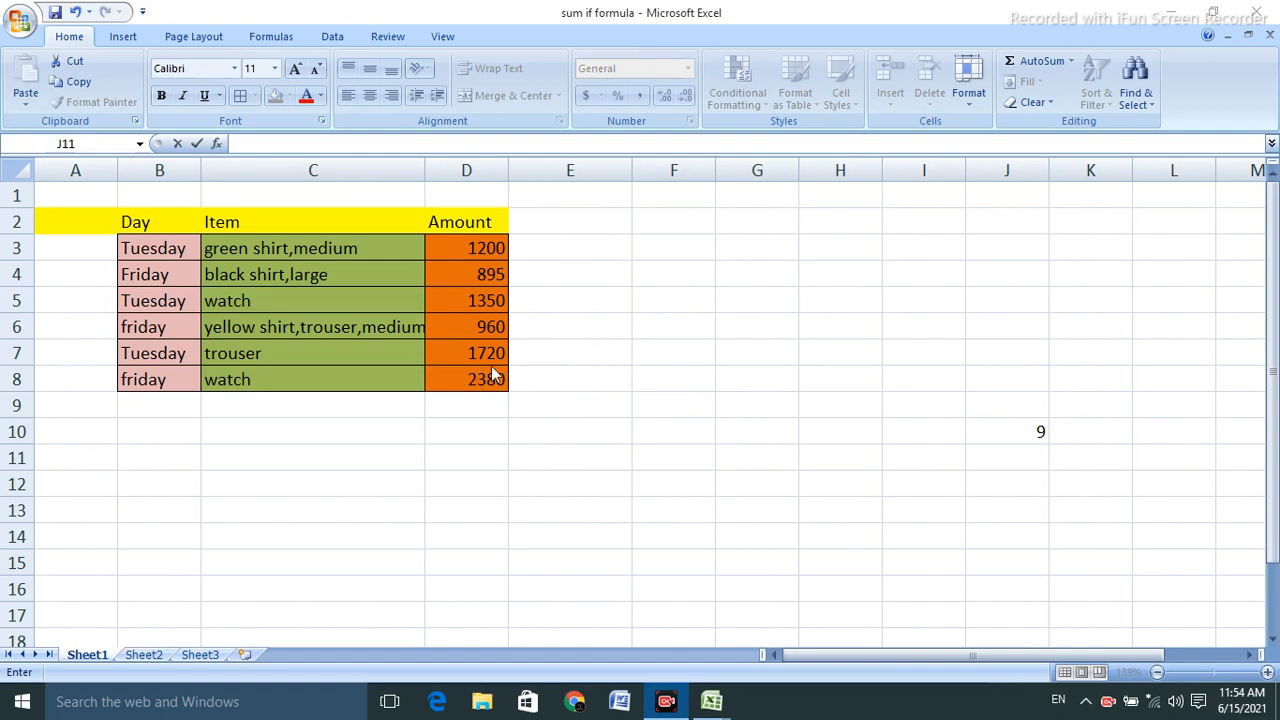
Total the amounts in D3:D8 in cell E10 with the SUM function
{"action": "left_click", "coordinate": [575, 401]}
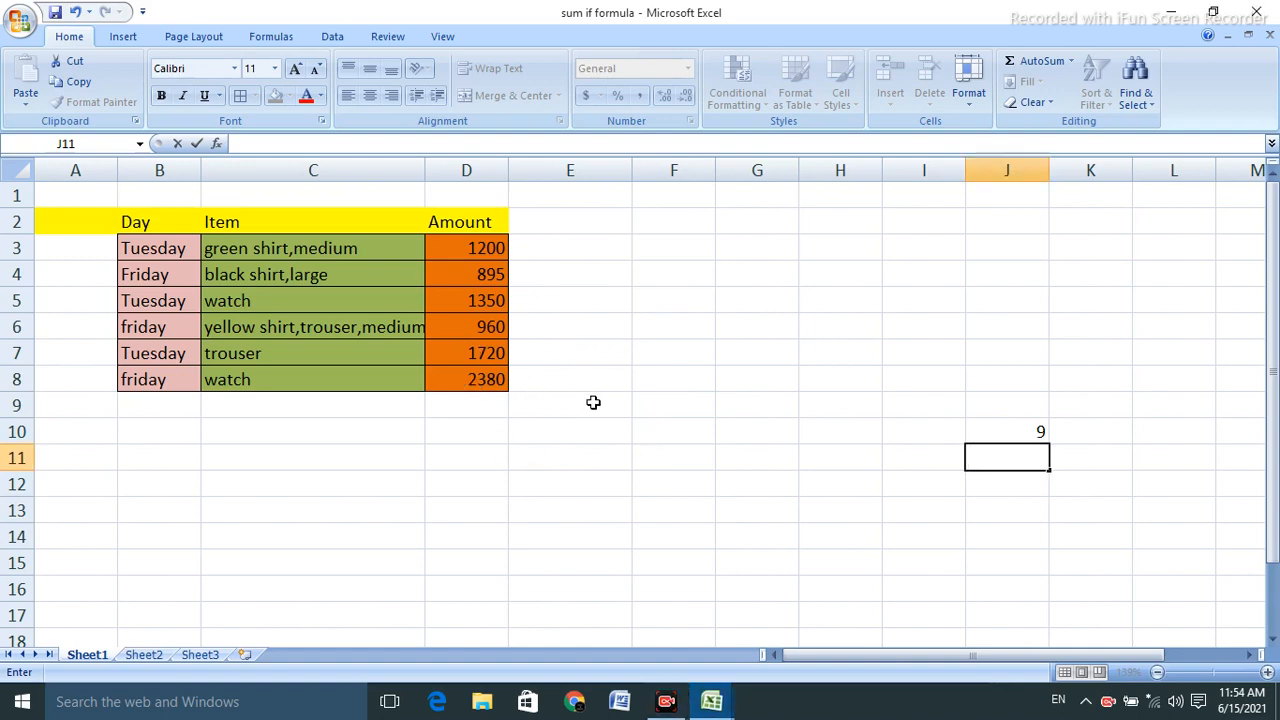
{"action": "left_click", "coordinate": [566, 432]}
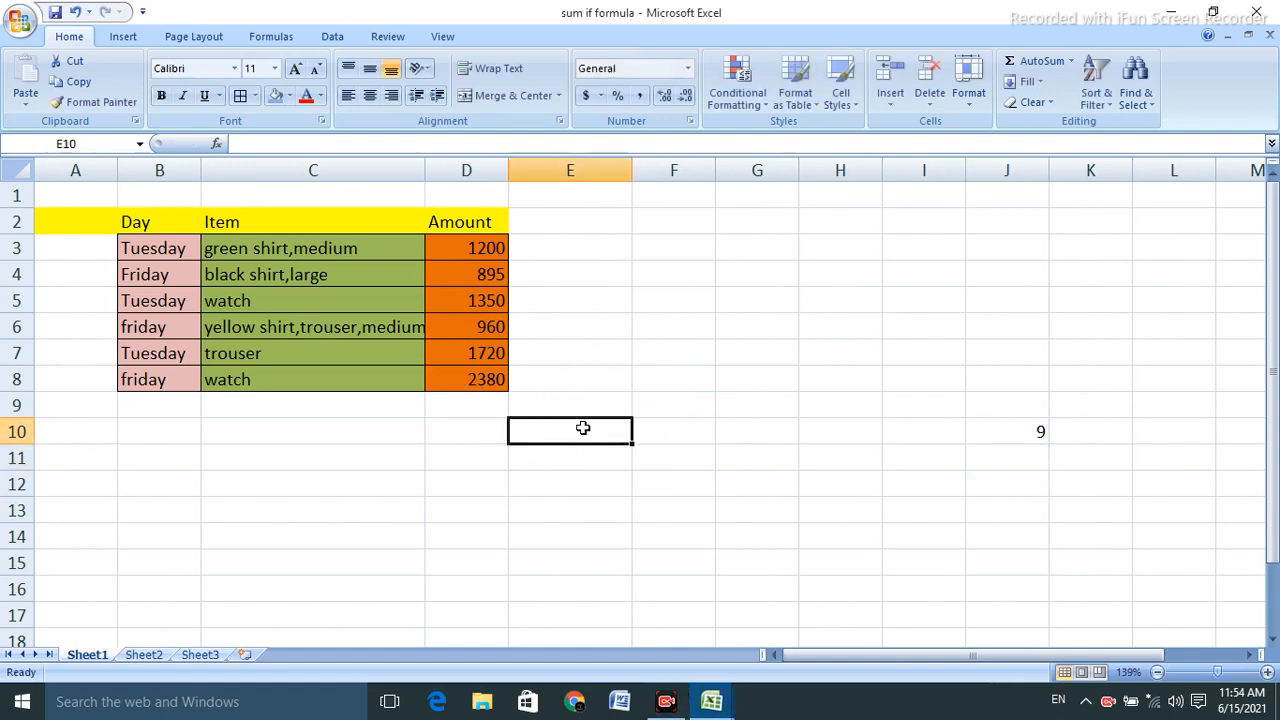
{"action": "type", "text": "=sum"}
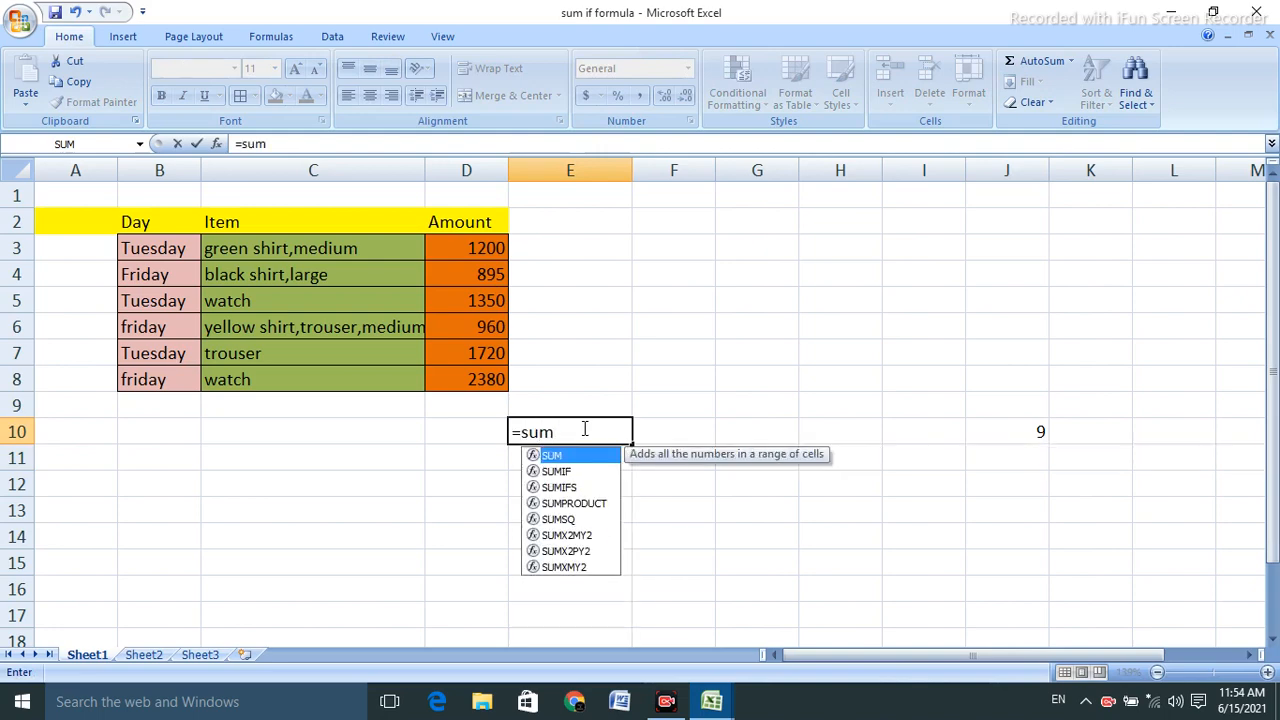
{"action": "double_click", "coordinate": [566, 456]}
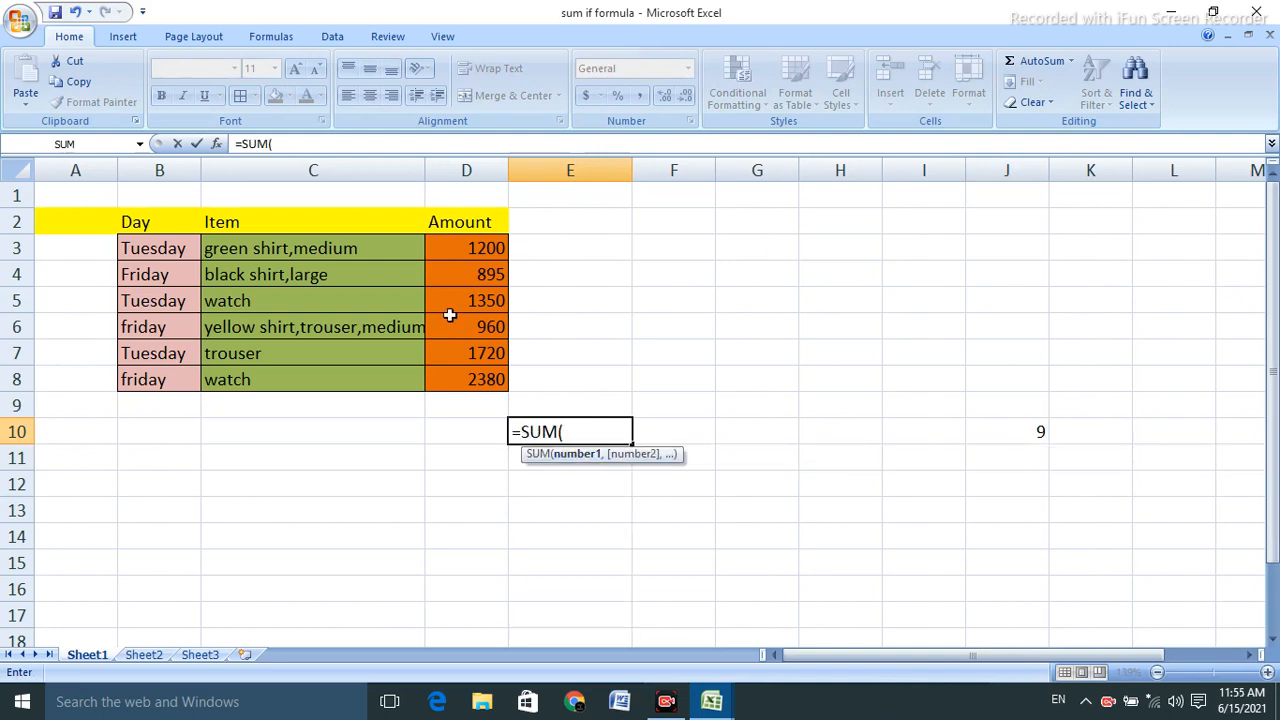
{"action": "left_click_drag", "start_coordinate": [457, 249], "coordinate": [470, 378]}
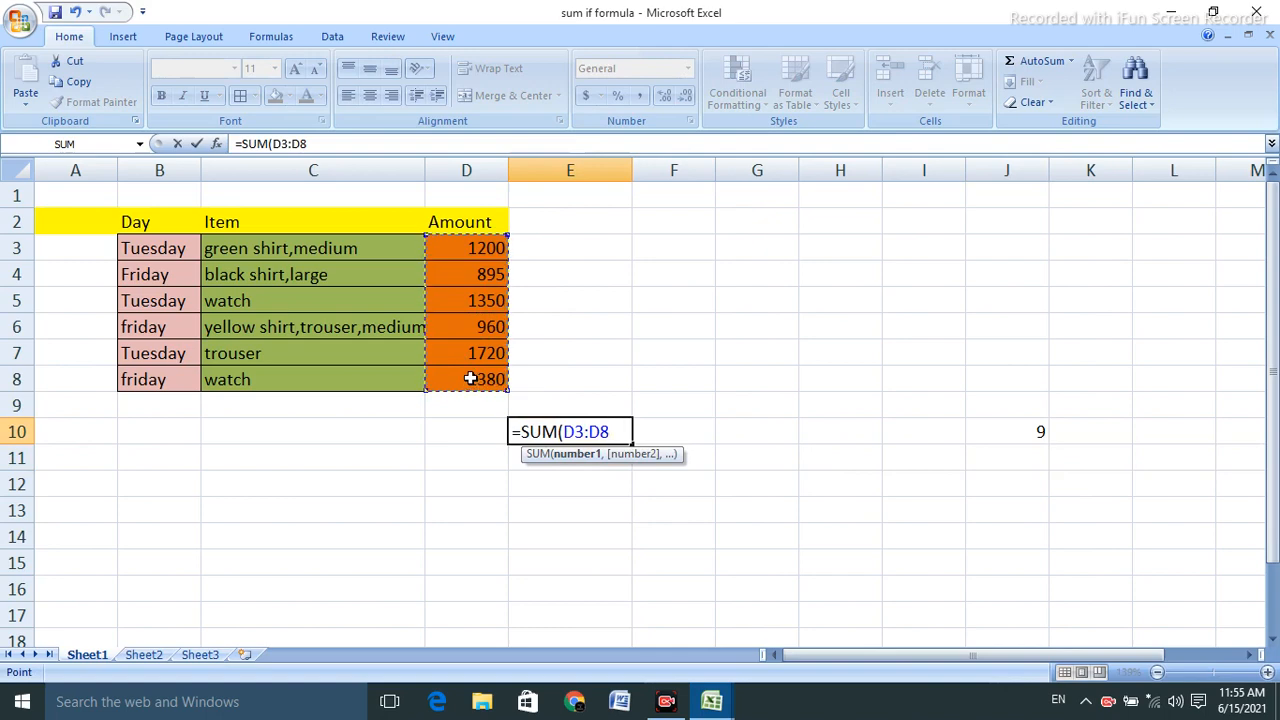
{"action": "type", "text": ")"}
{"action": "key", "text": "Return"}
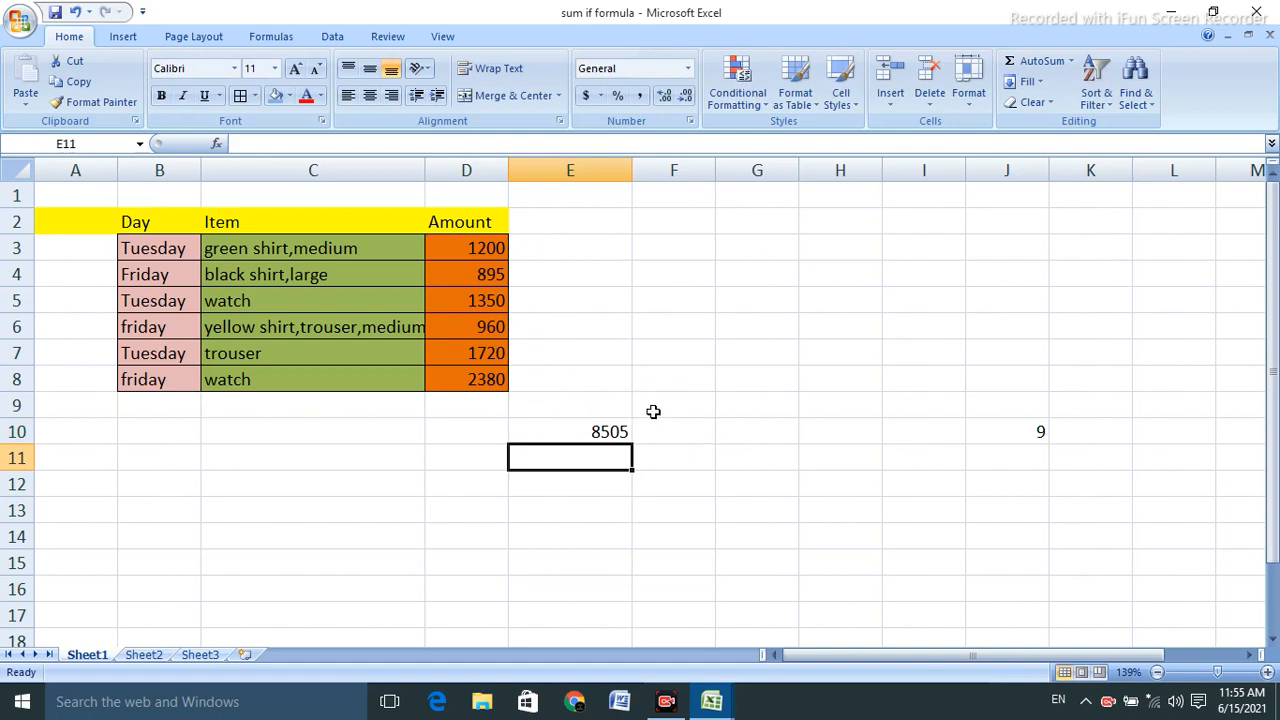
Clear the SUM formula from cell E10
{"action": "left_click", "coordinate": [607, 436]}
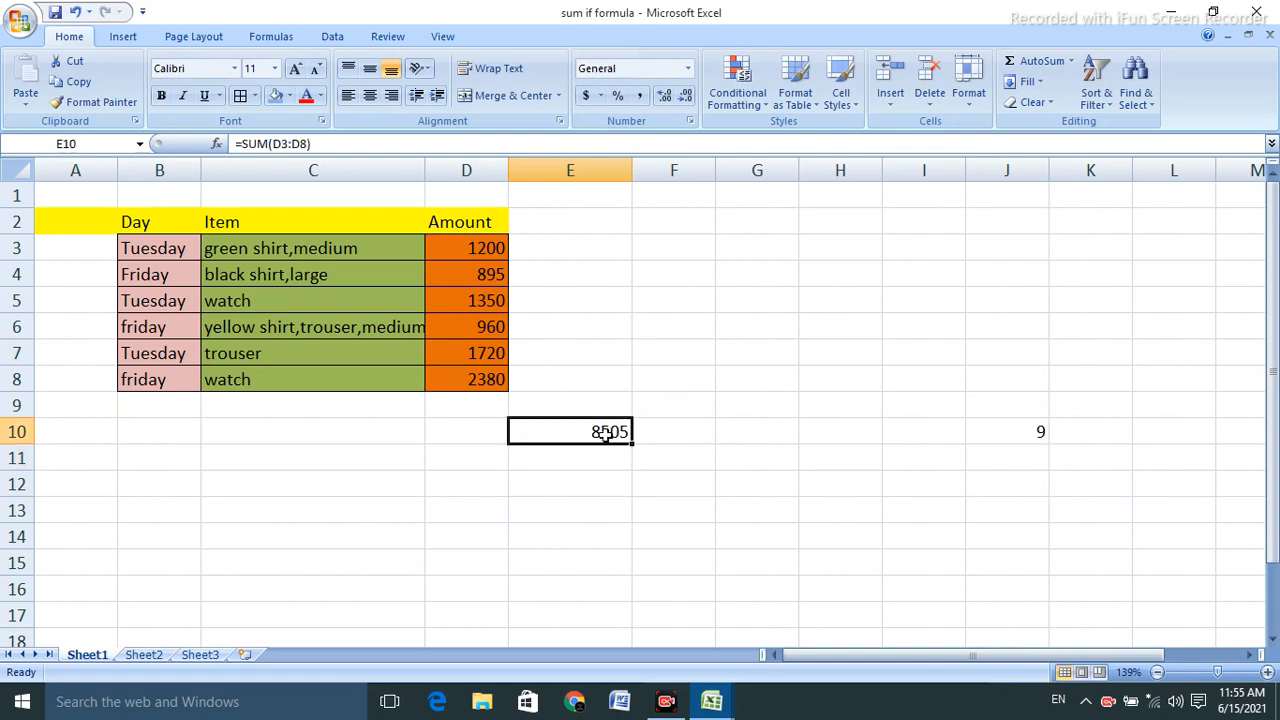
{"action": "key", "text": "BackSpace"}
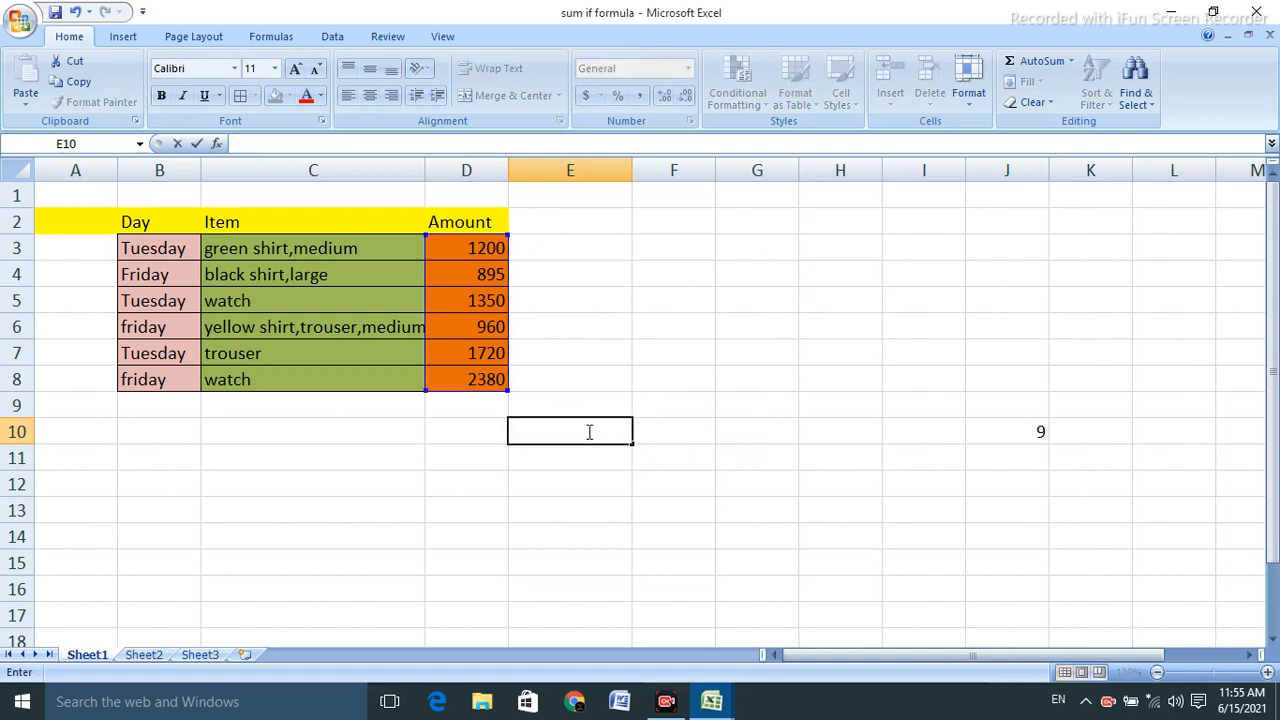
{"action": "left_click", "coordinate": [389, 491]}
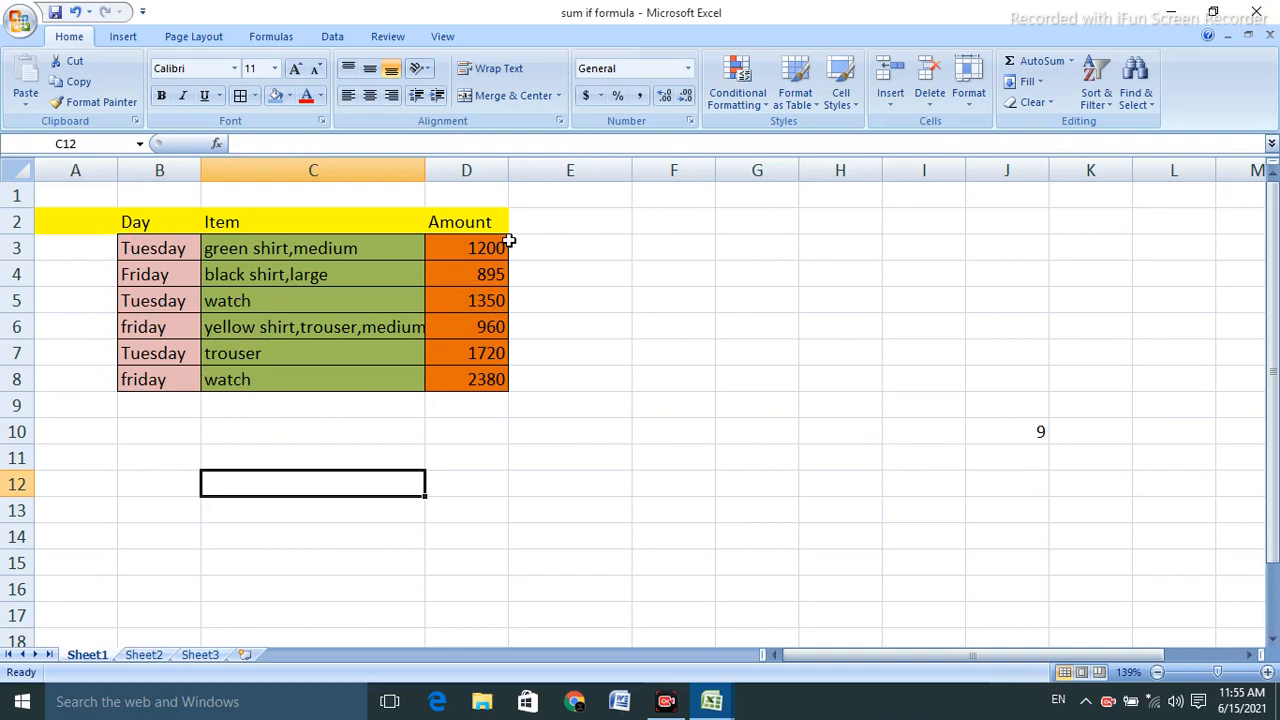
Enter the label "Tuesday total" in cell D11
{"action": "left_click", "coordinate": [486, 477]}
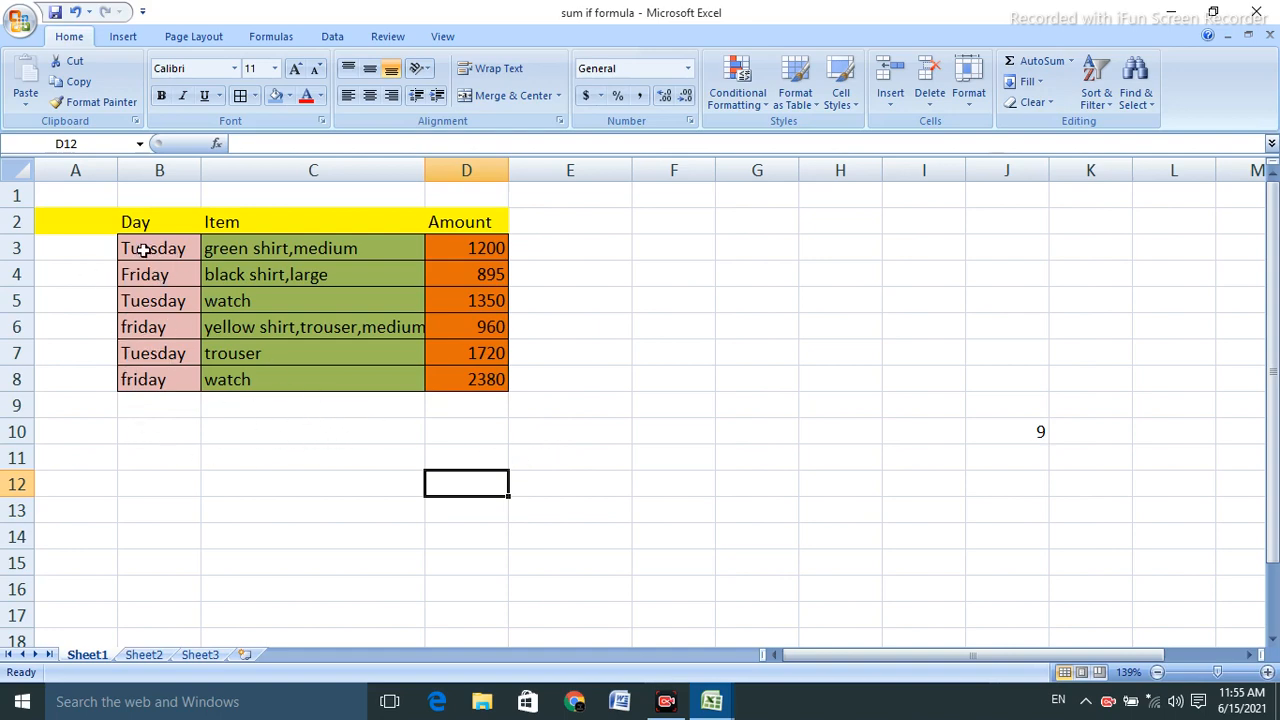
{"action": "left_click", "coordinate": [469, 451]}
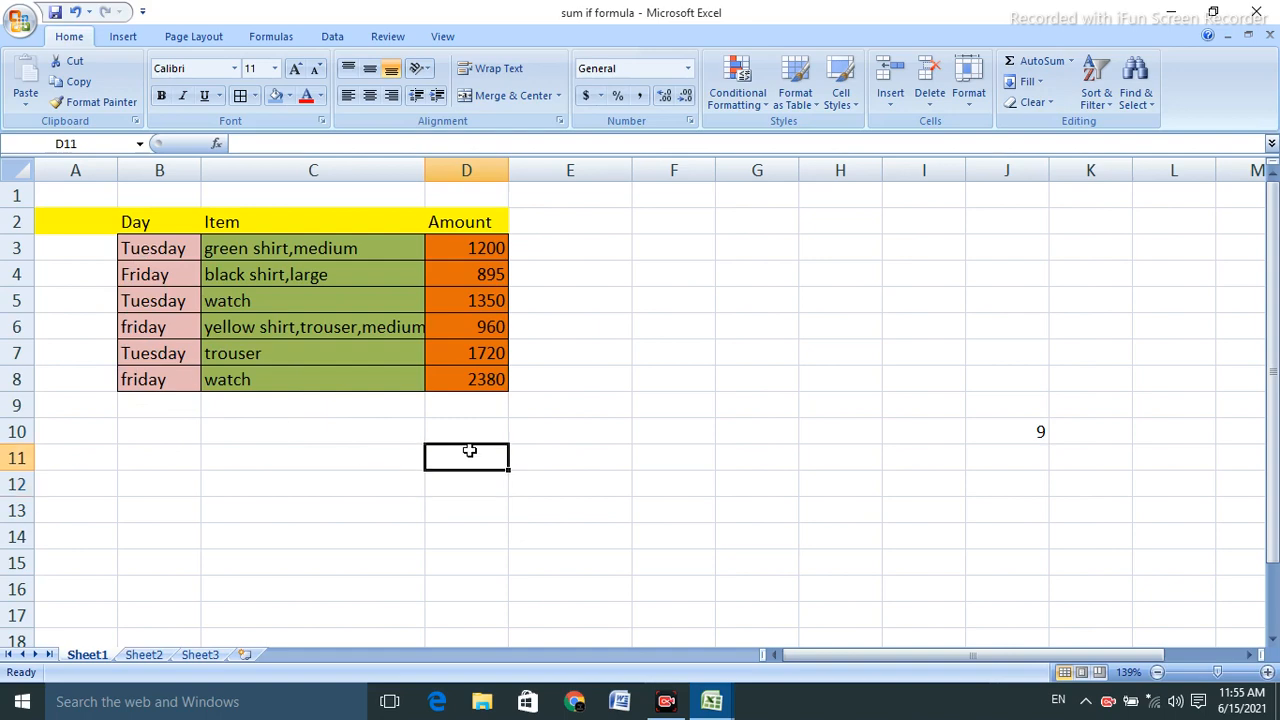
{"action": "type", "text": "tues"}
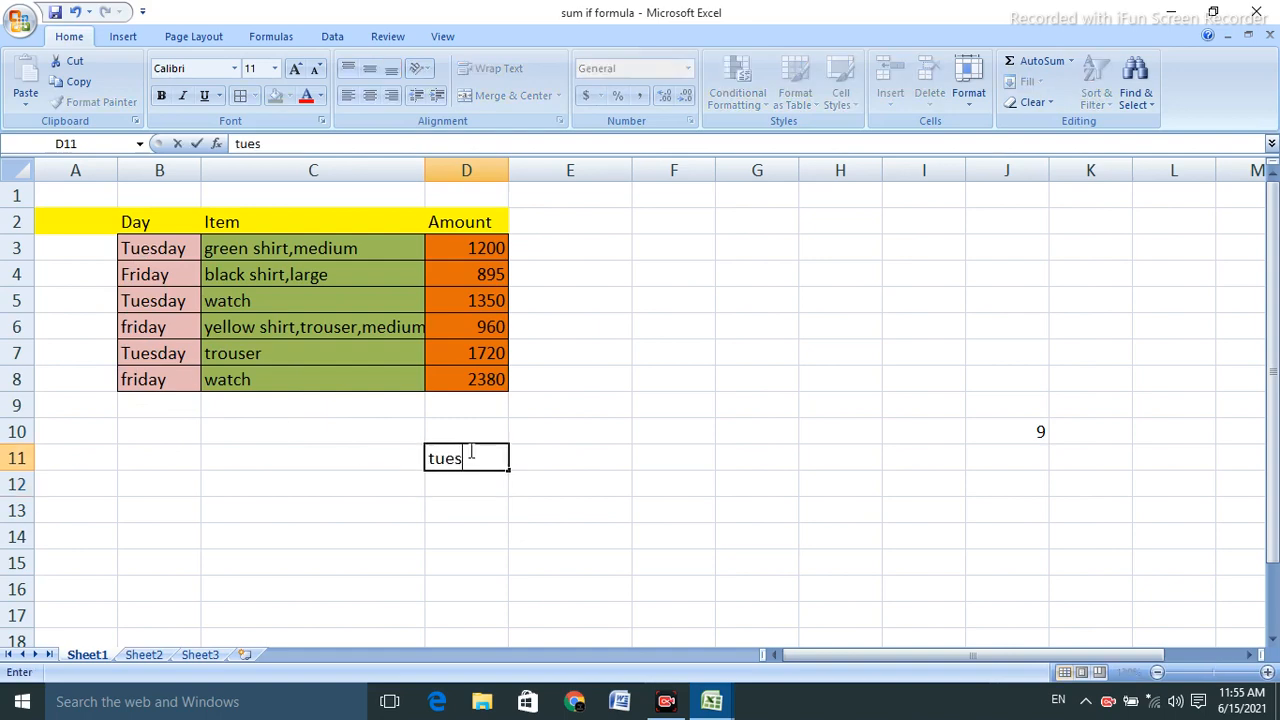
{"action": "type", "text": "day total"}
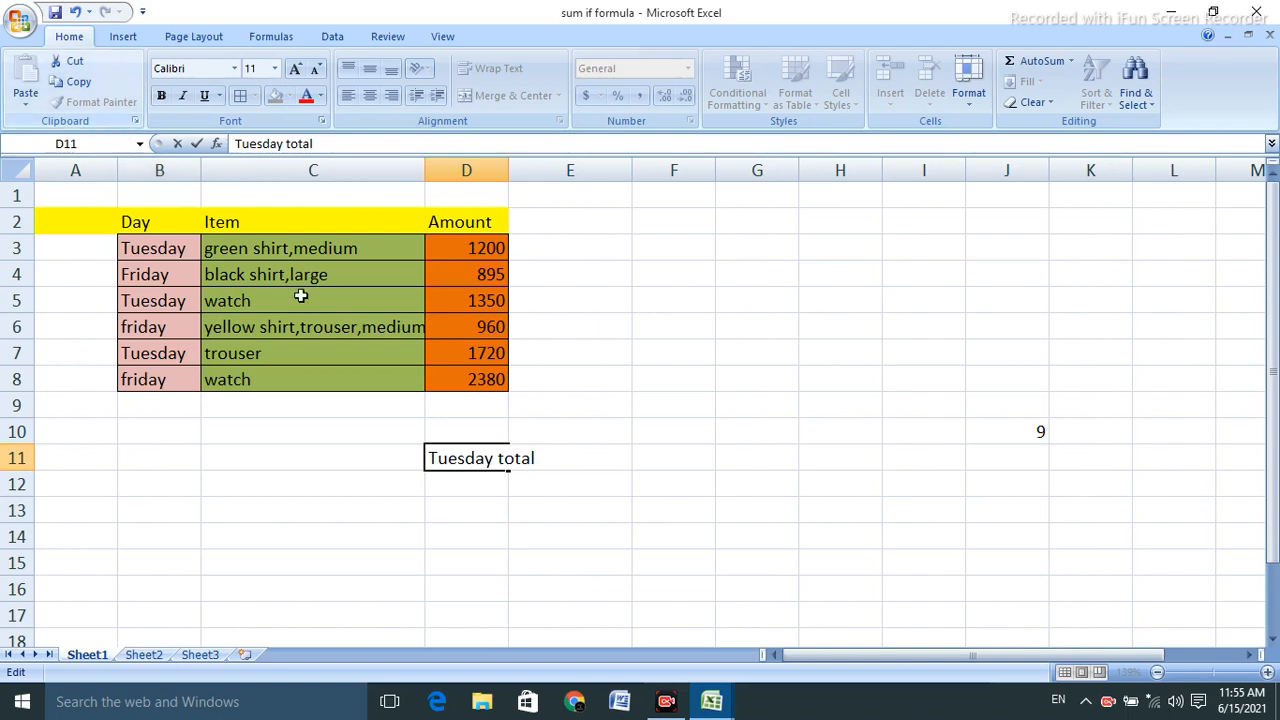
Copy the pink bordered cell formatting from B8 onto the "Tuesday total" label in D11 with Format Painter
{"action": "left_click", "coordinate": [147, 379]}
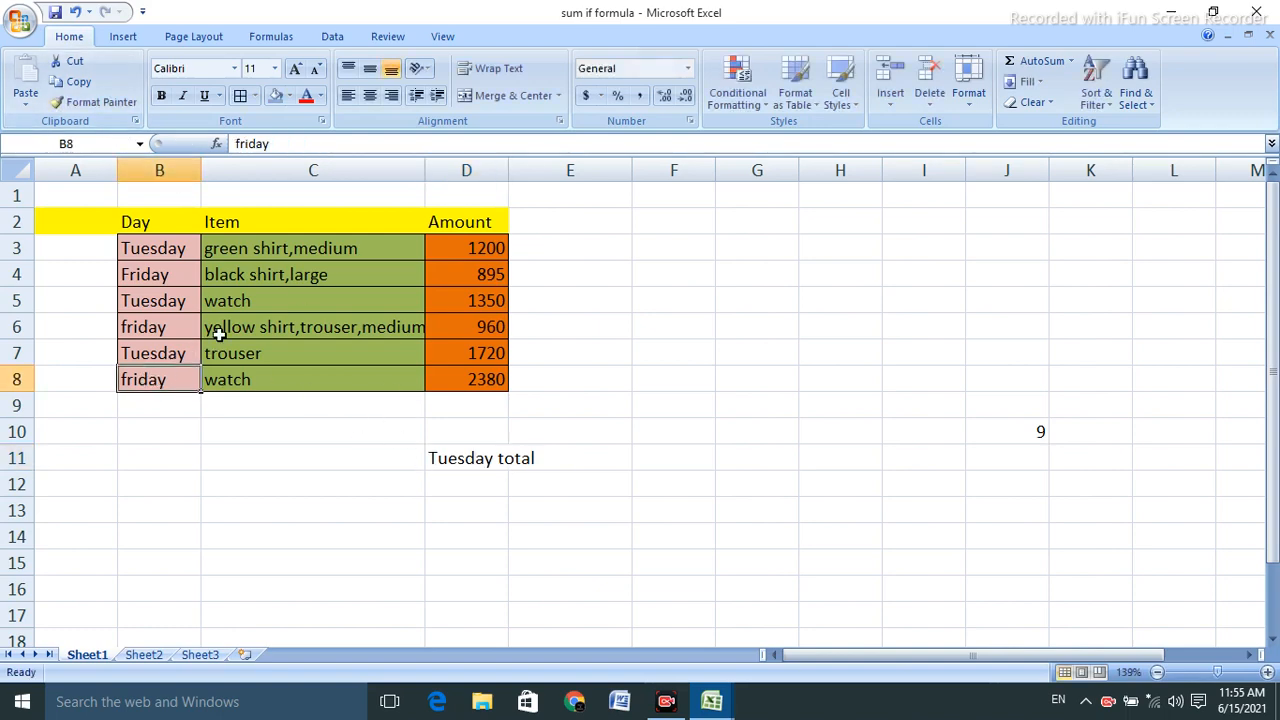
{"action": "left_click", "coordinate": [97, 104]}
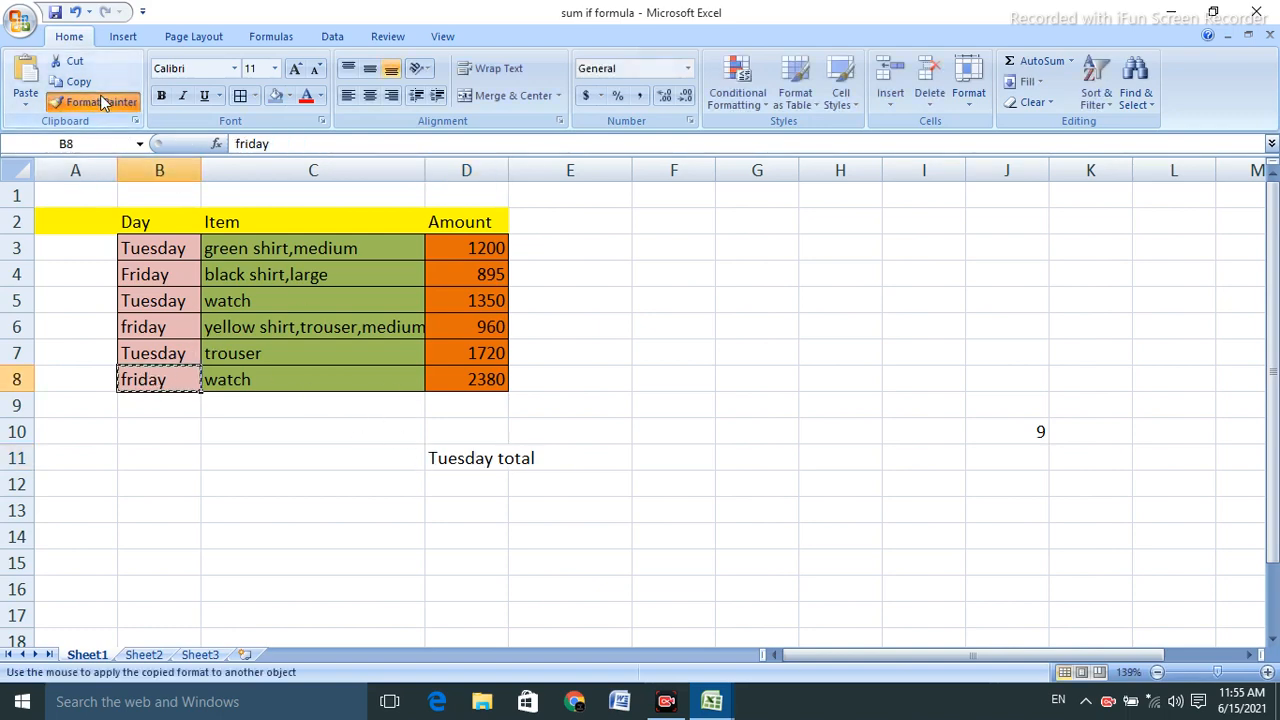
{"action": "left_click", "coordinate": [466, 458]}
{"action": "left_click", "coordinate": [575, 464]}
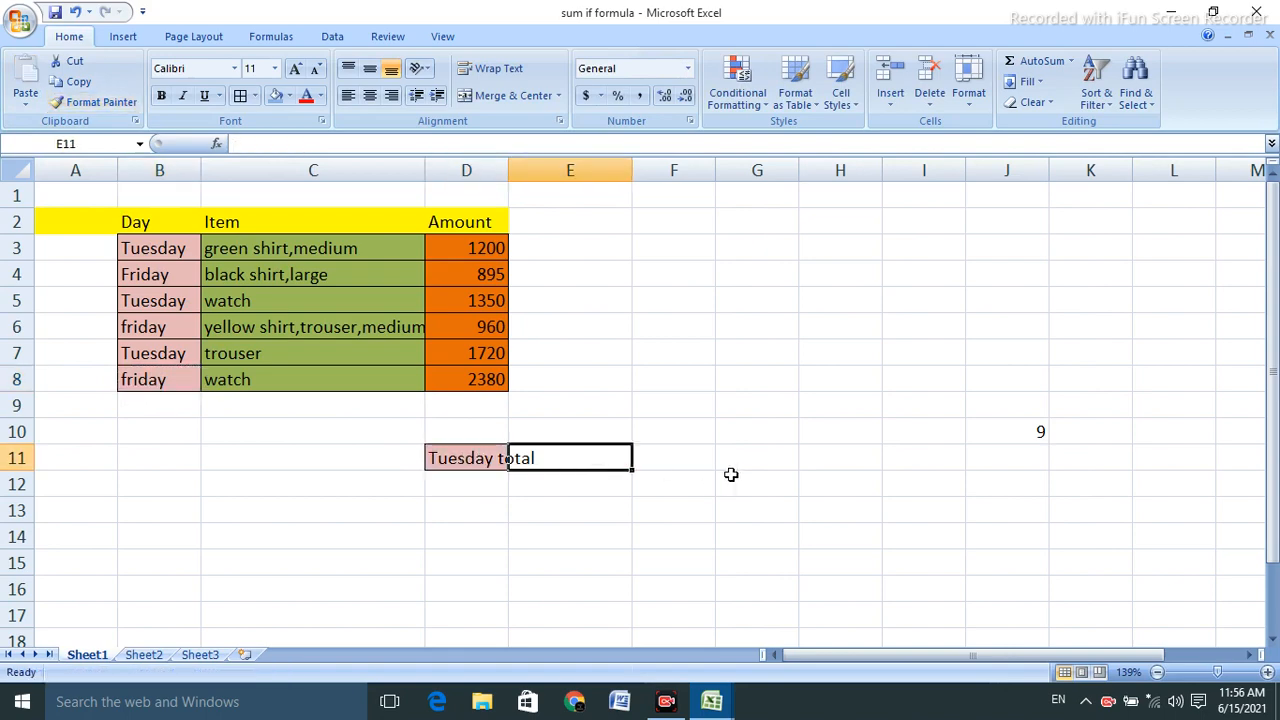
Start a SUMIF formula in cell F11 with the days in B3:B8 as its range
{"action": "left_click", "coordinate": [677, 458]}
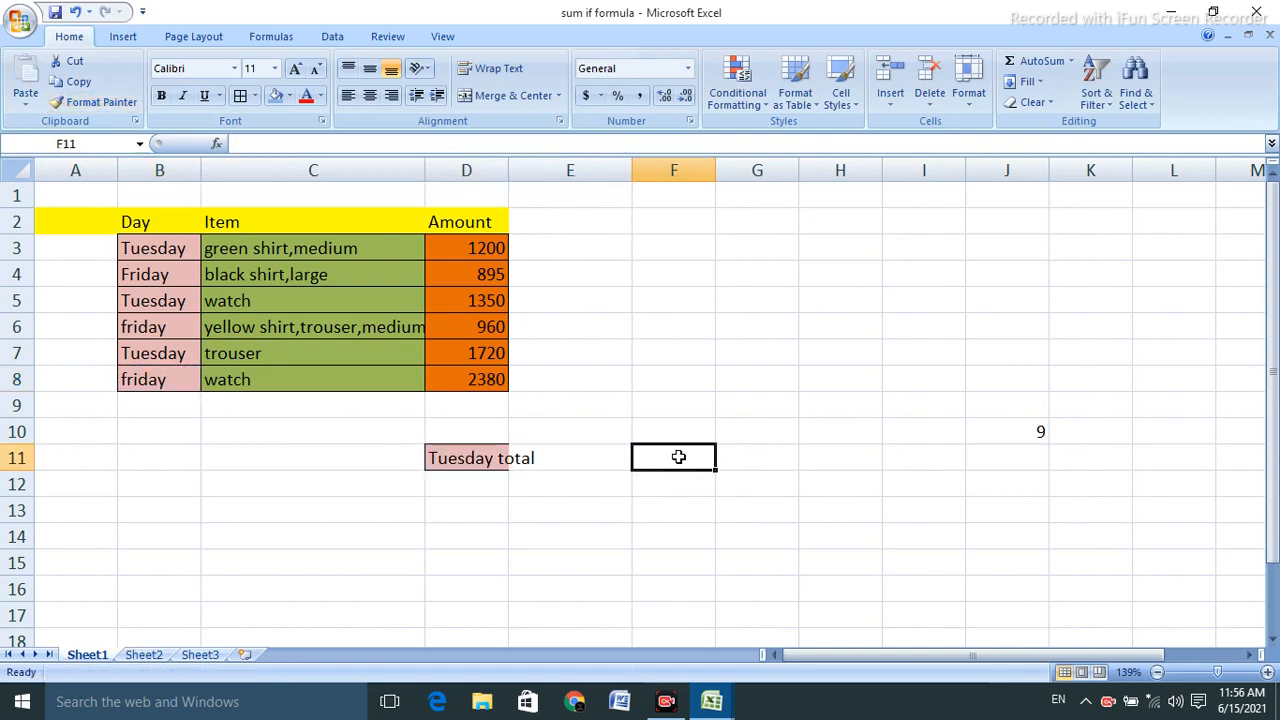
{"action": "type", "text": "="}
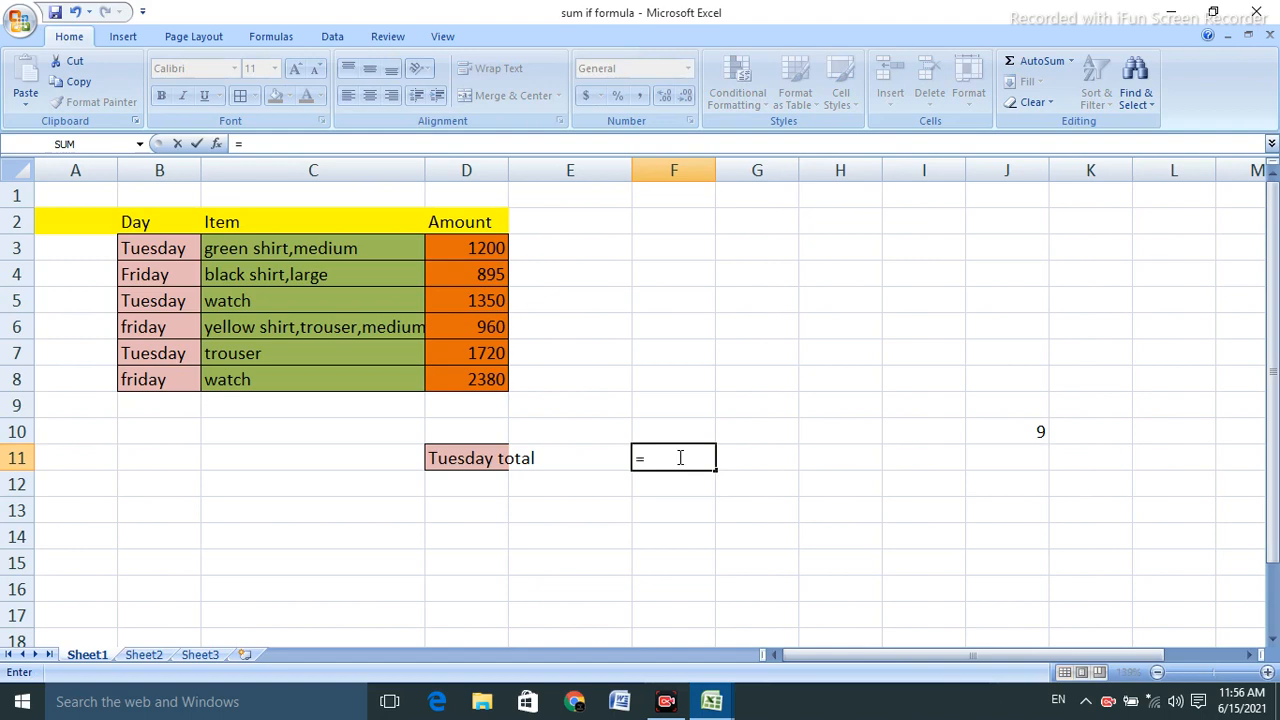
{"action": "type", "text": "sum"}
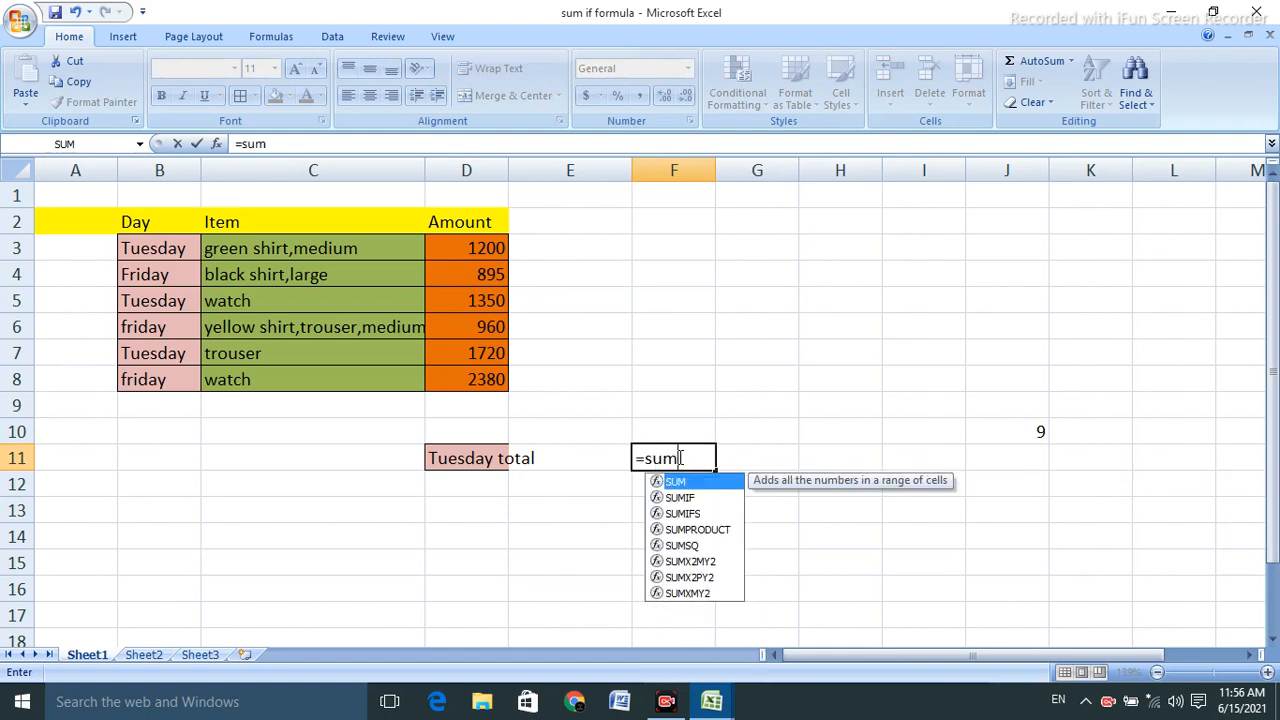
{"action": "key", "text": "Down"}
{"action": "key", "text": "Tab"}
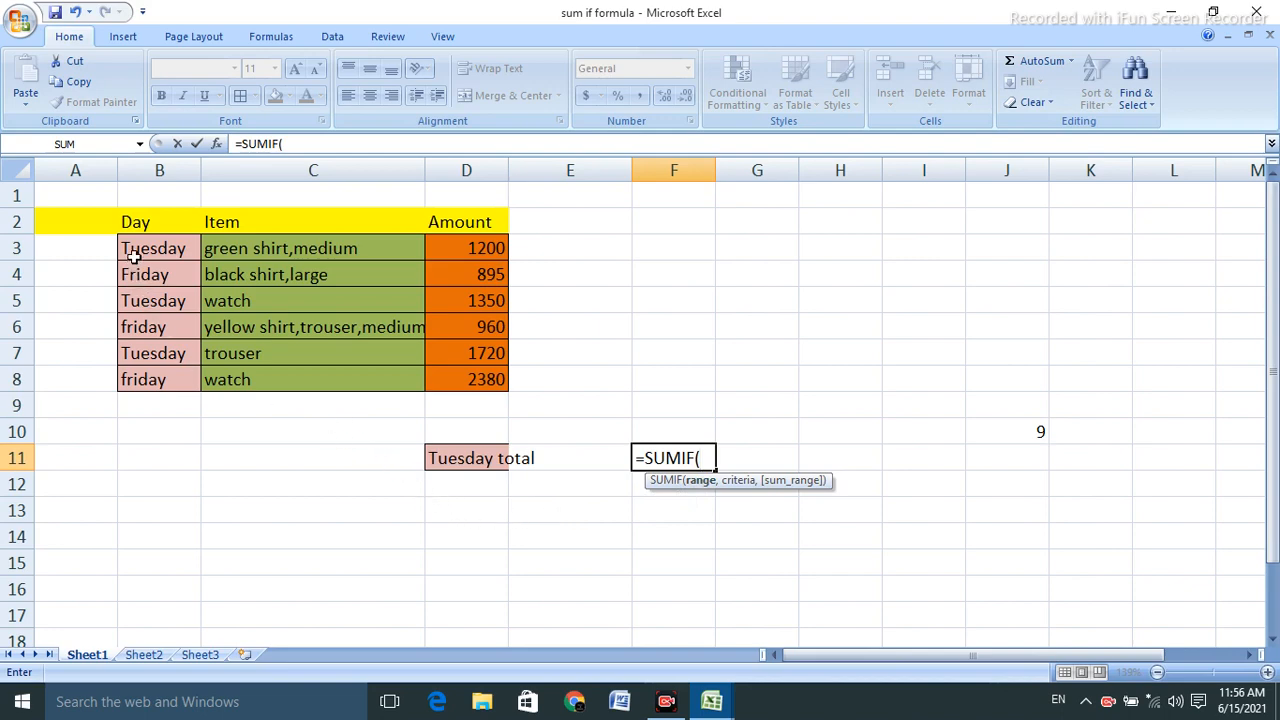
{"action": "left_click_drag", "start_coordinate": [130, 244], "coordinate": [143, 380]}
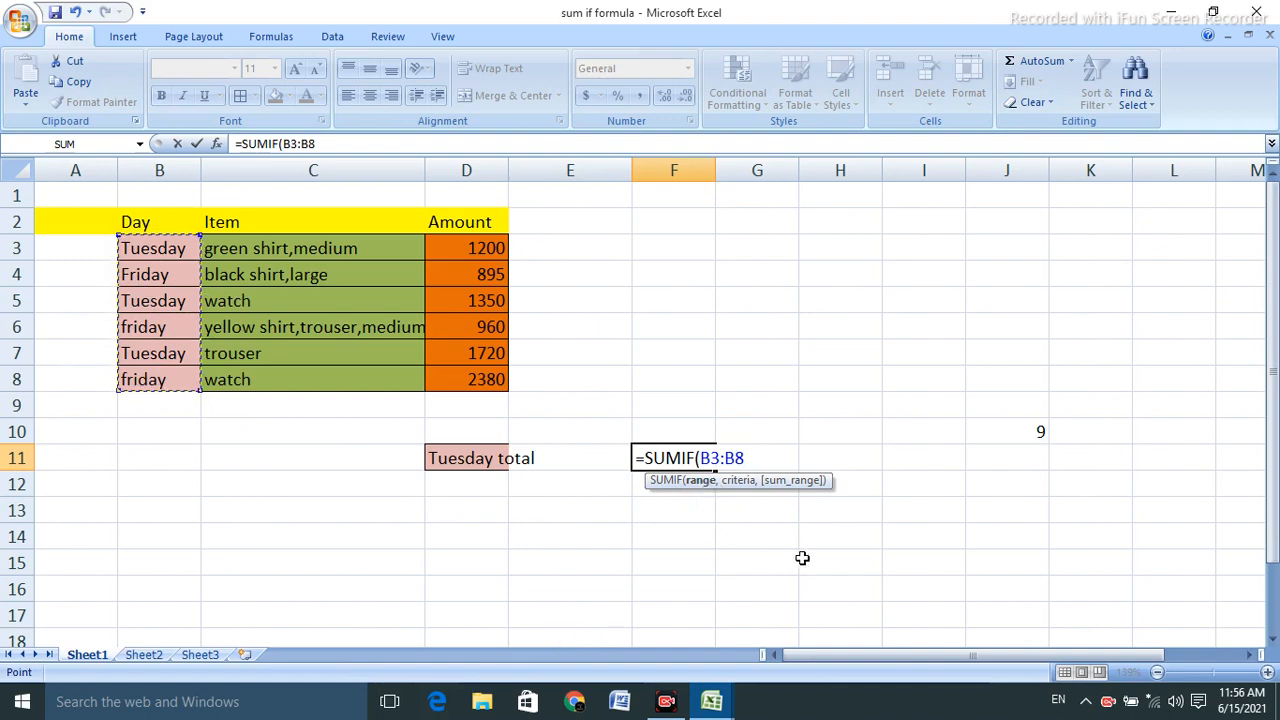
Complete the SUMIF formula in F11 with the criterion "Tuesday" and the sum range D3:D8
{"action": "type", "text": ","}
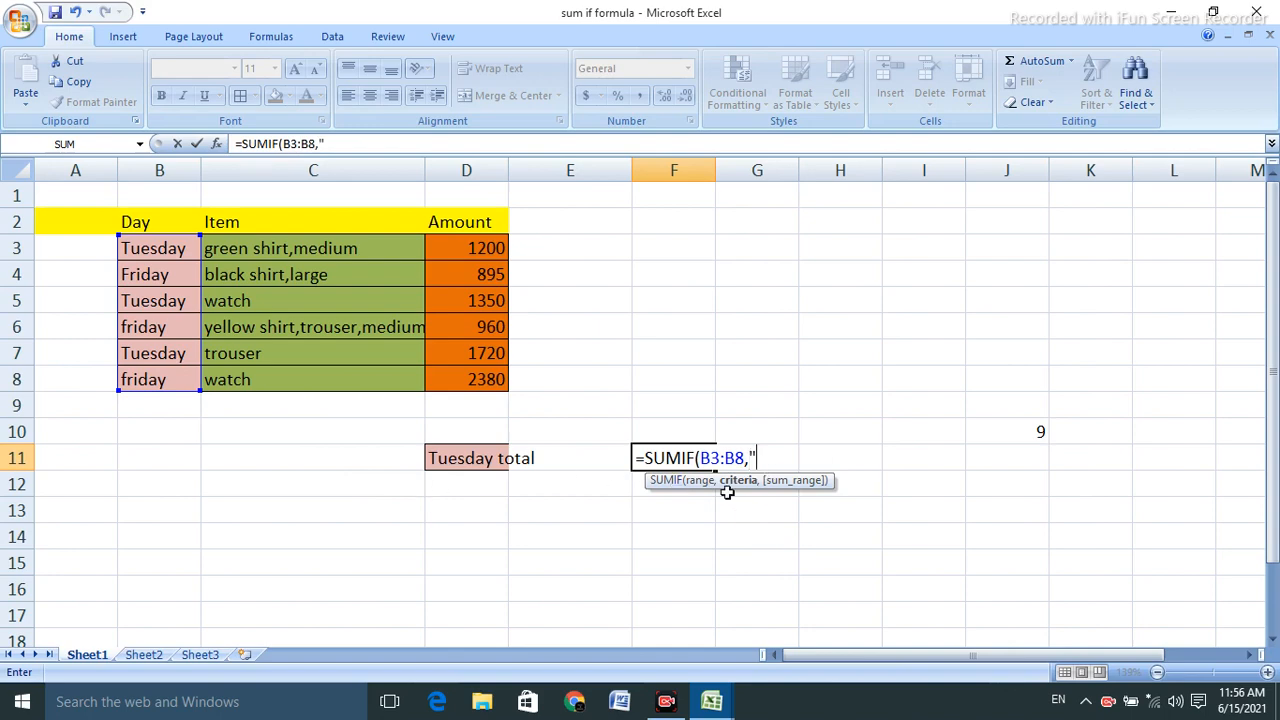
{"action": "type", "text": "sday"}
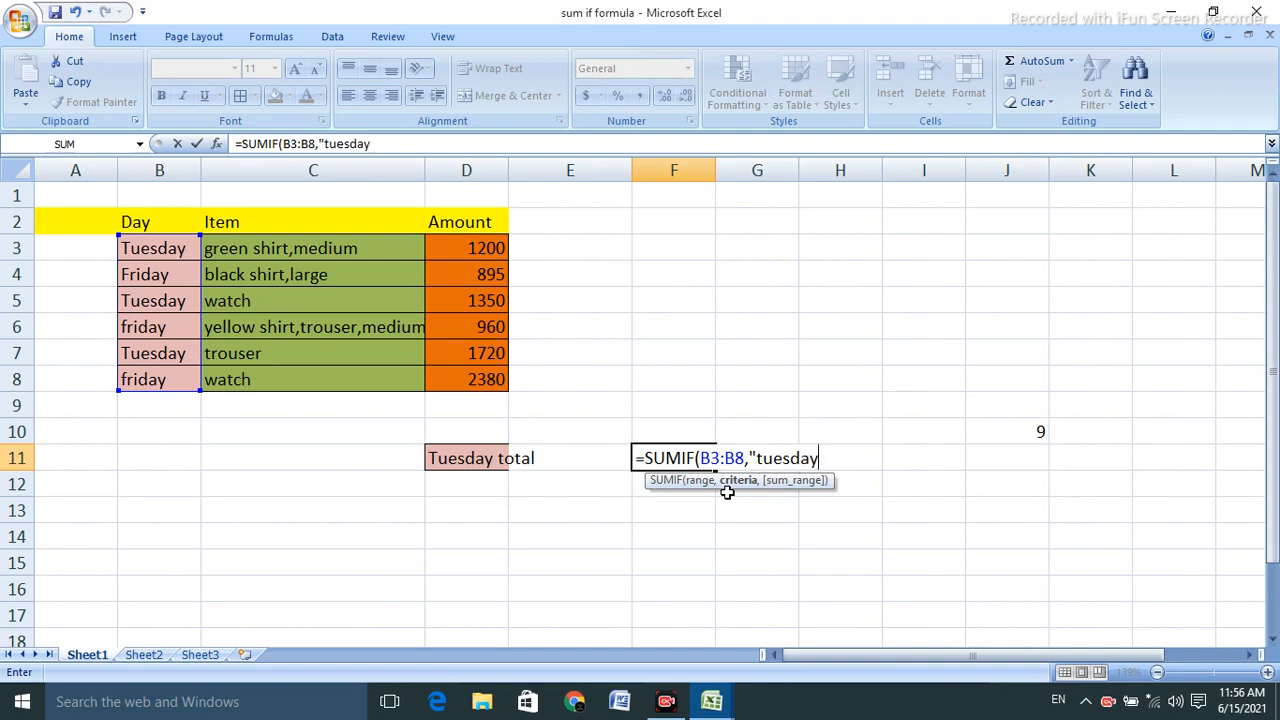
{"action": "type", "text": "\""}
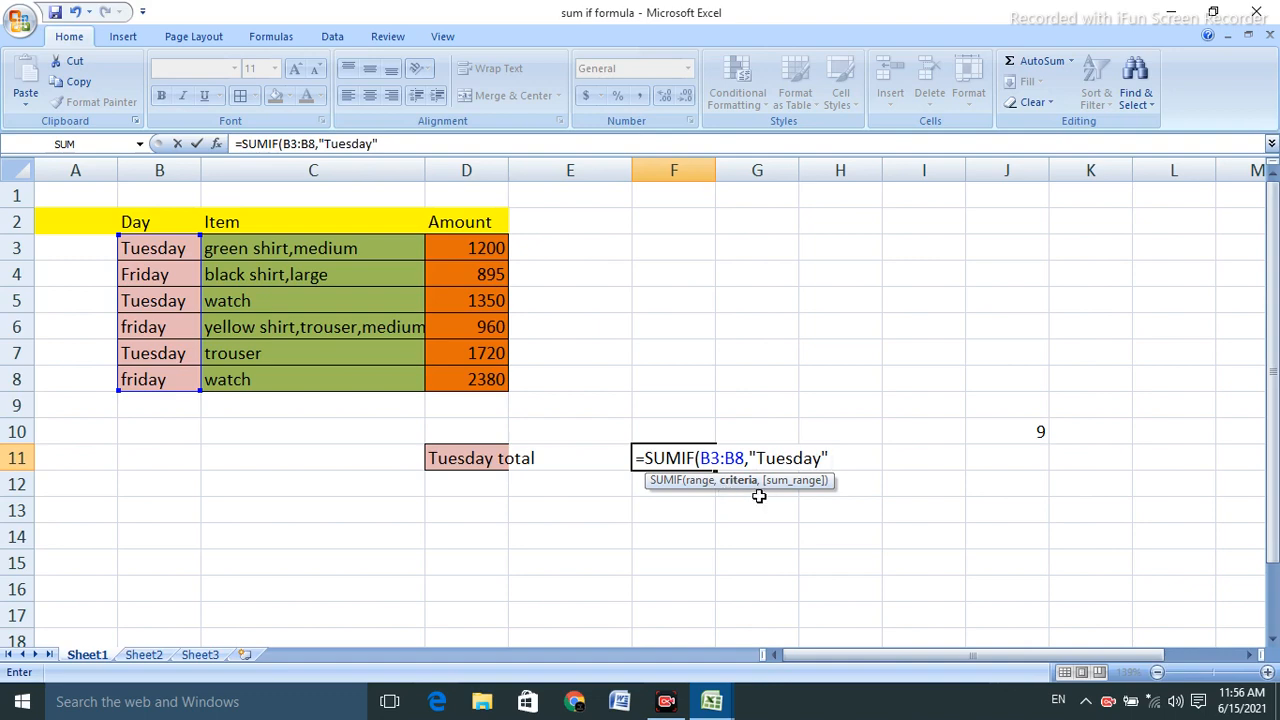
{"action": "type", "text": ","}
{"action": "left_click_drag", "start_coordinate": [433, 238], "coordinate": [459, 378]}
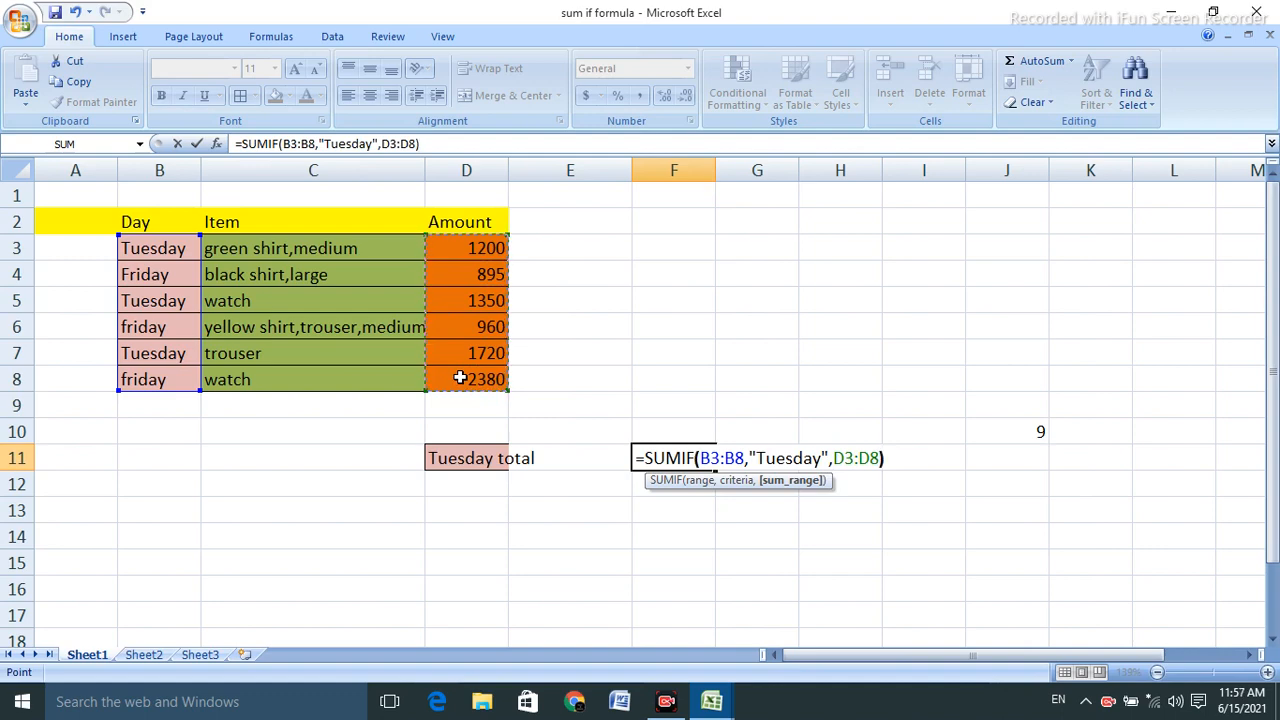
{"action": "type", "text": ")"}
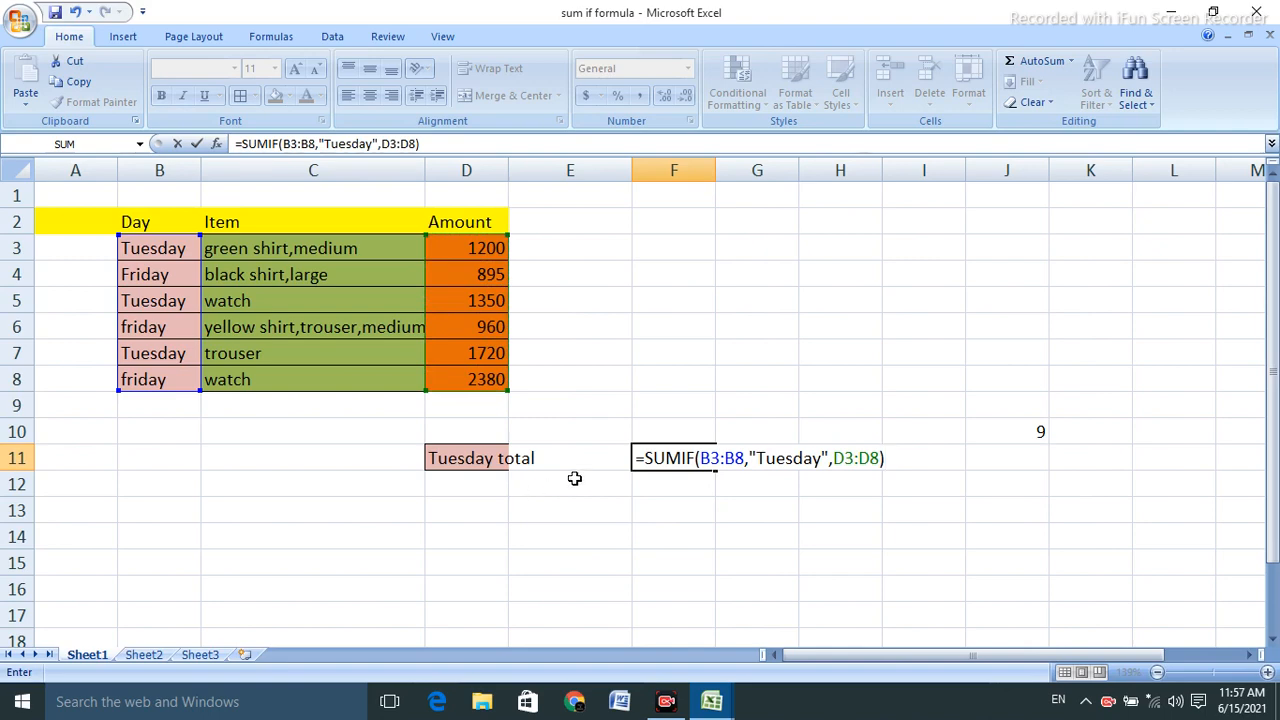
{"action": "key", "text": "Return"}
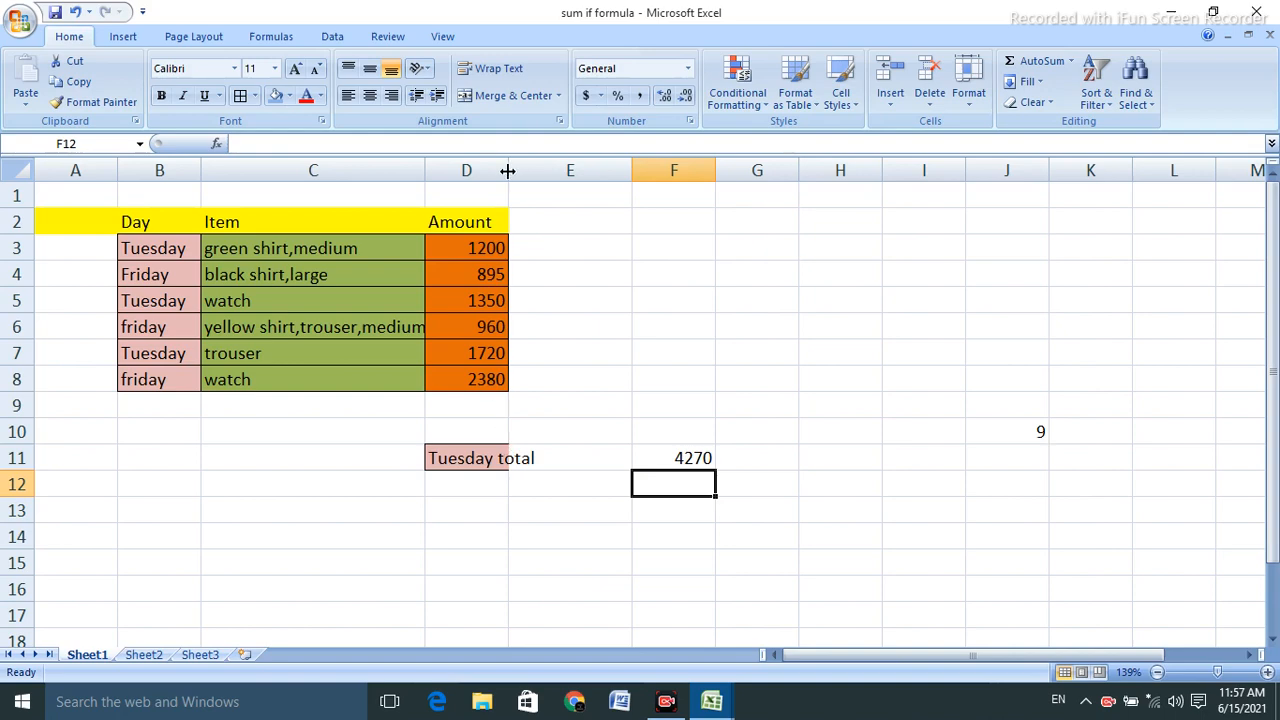
Widen column D so the "Tuesday total" label fits inside its cell
{"action": "left_click_drag", "start_coordinate": [508, 171], "coordinate": [542, 171]}
{"action": "left_click", "coordinate": [868, 408]}
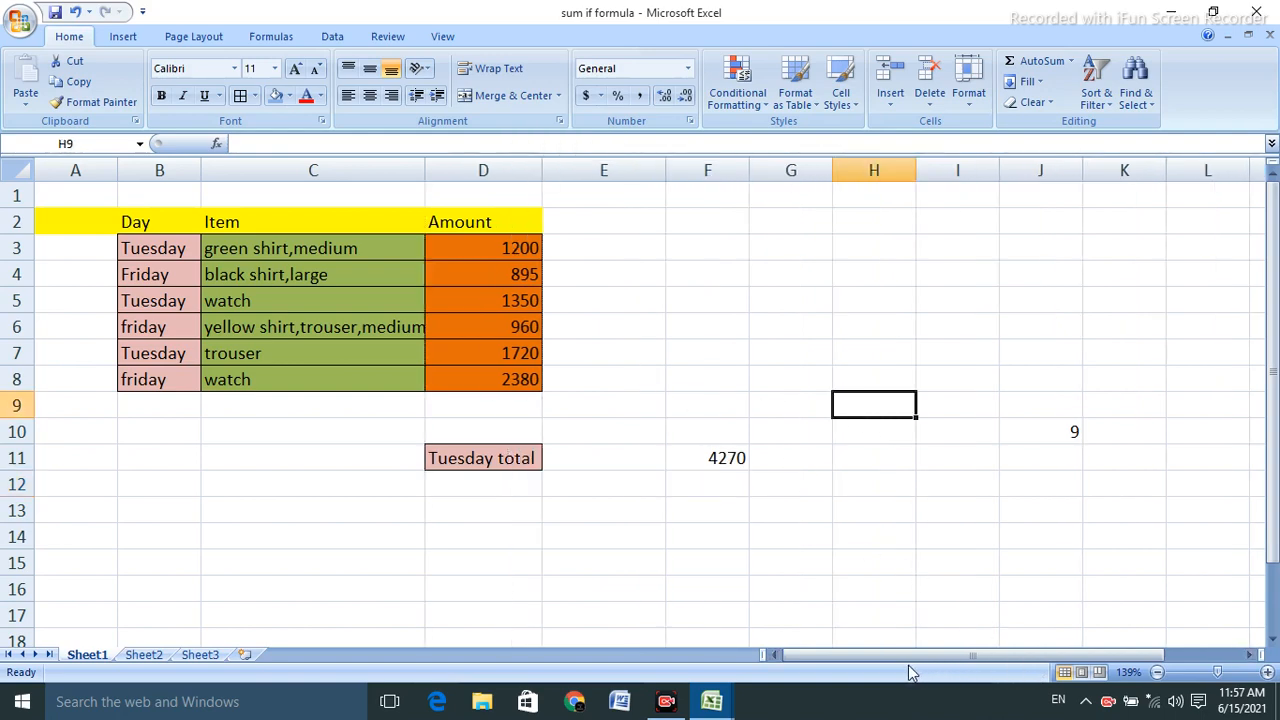
Enter the label "watch" in cell D13, two rows below the "Tuesday total" label
{"action": "left_click", "coordinate": [230, 304]}
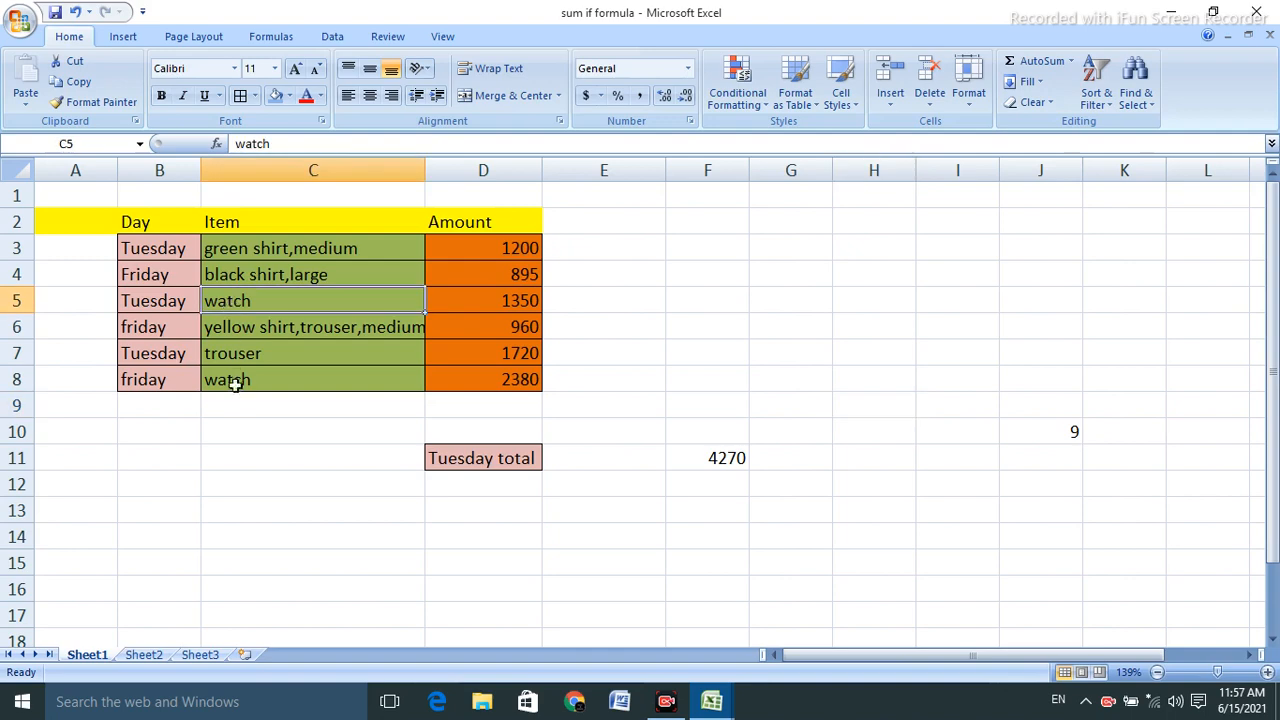
{"action": "left_click", "coordinate": [234, 381]}
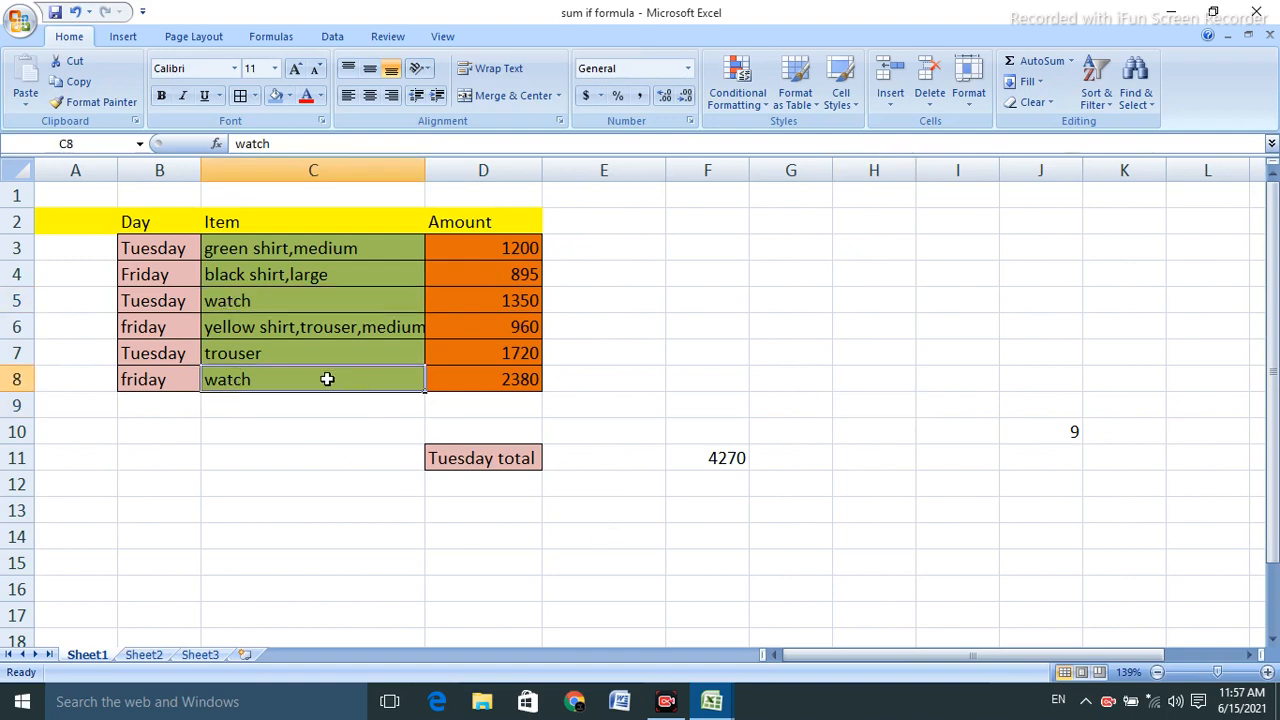
{"action": "left_click", "coordinate": [454, 508]}
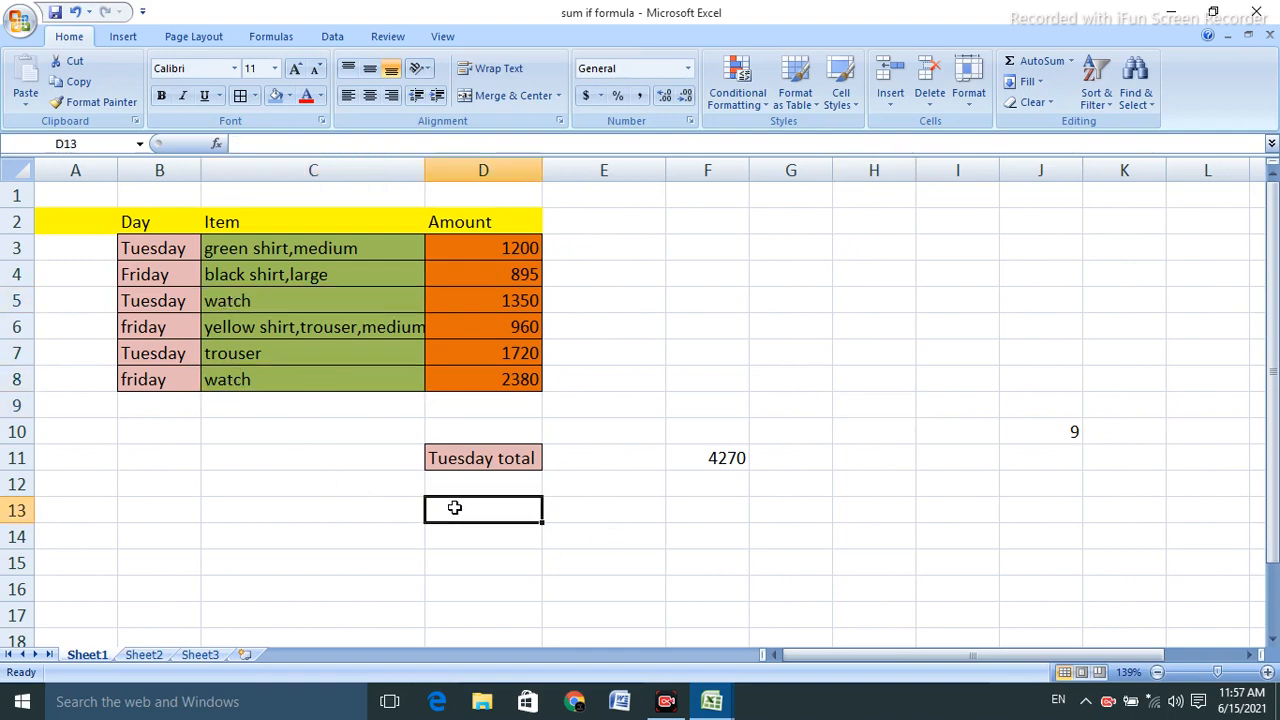
{"action": "type", "text": "wa"}
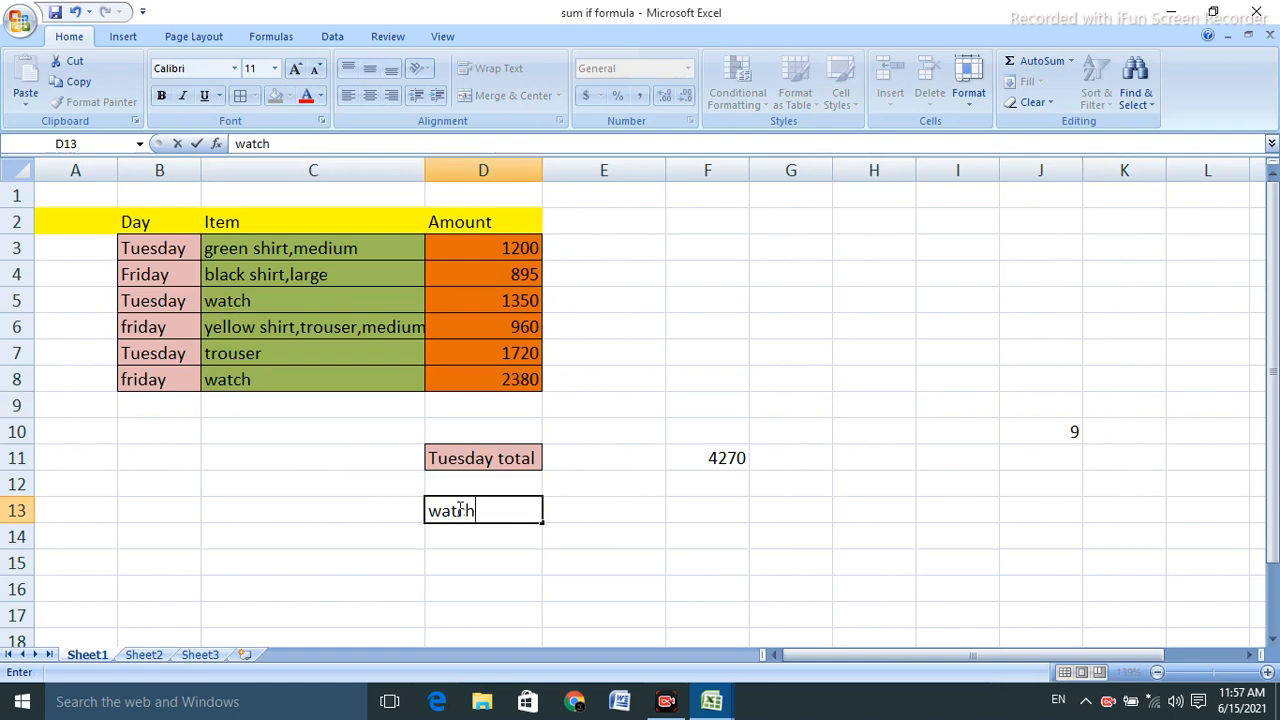
{"action": "type", "text": "tch"}
{"action": "left_click", "coordinate": [571, 527]}
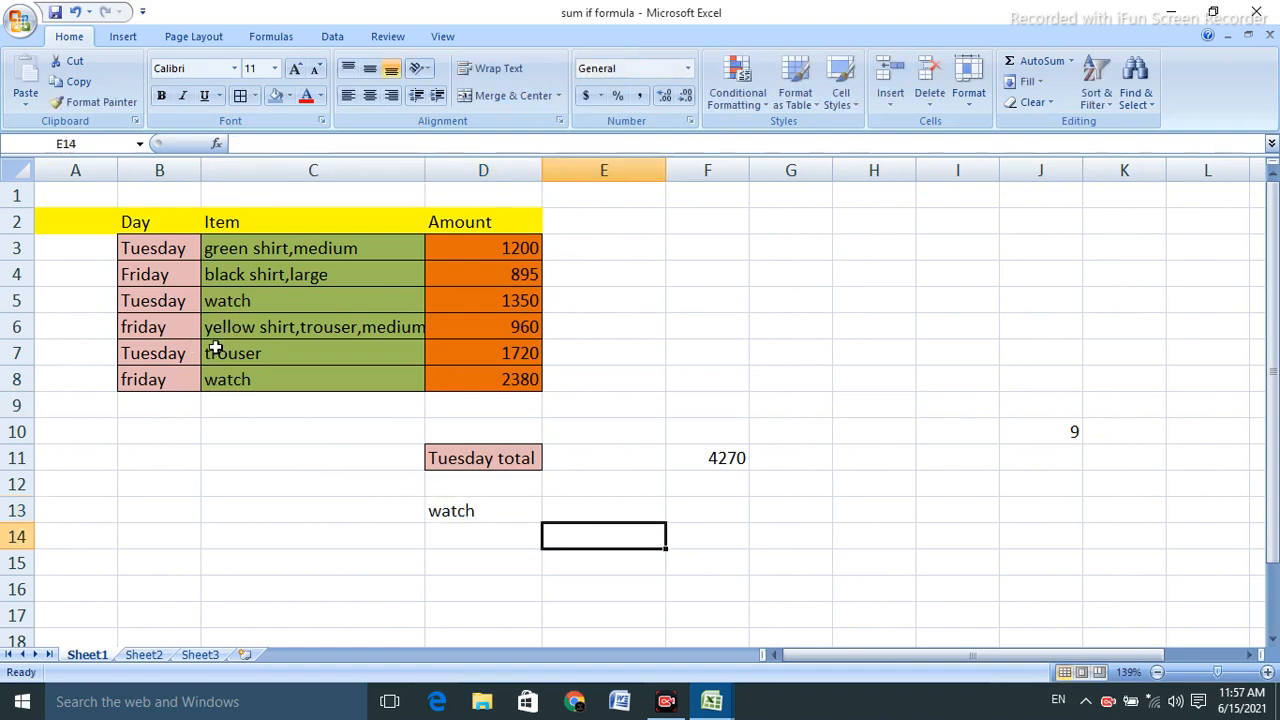
Copy the formatting of cell B5 onto the "watch" label in D13 with Format Painter
{"action": "left_click", "coordinate": [177, 304]}
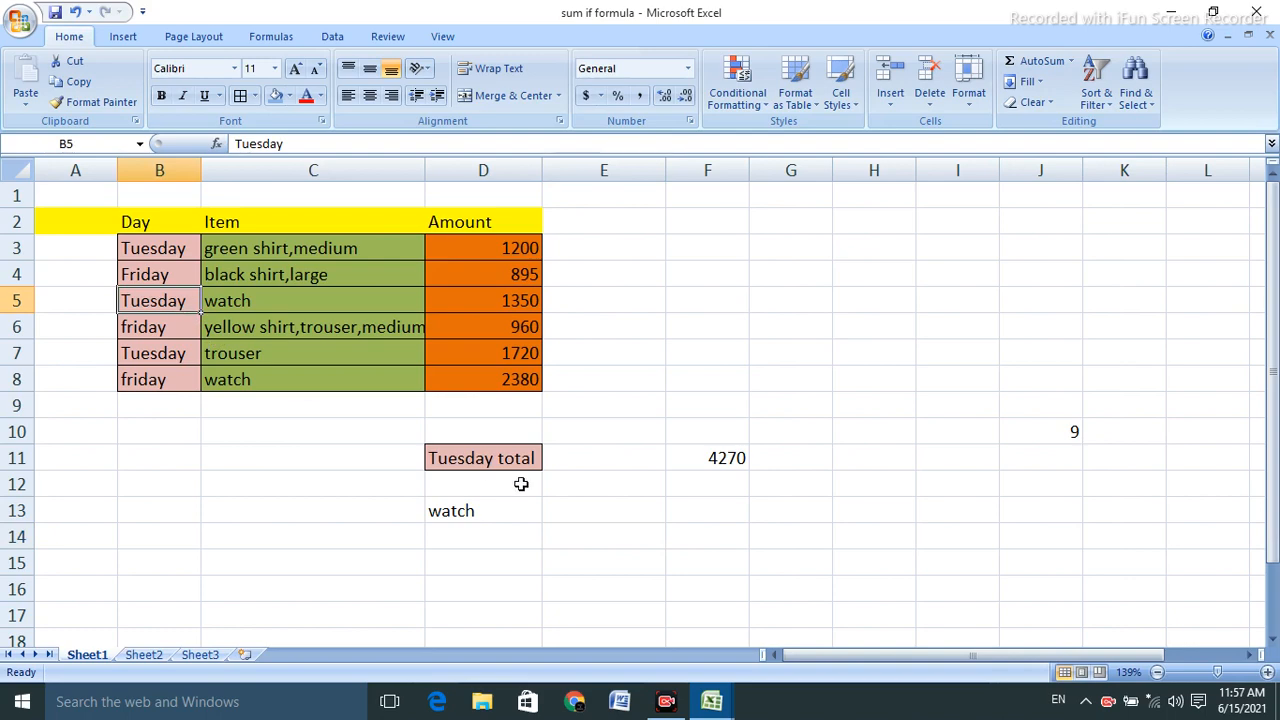
{"action": "left_click", "coordinate": [100, 101]}
{"action": "left_click", "coordinate": [463, 510]}
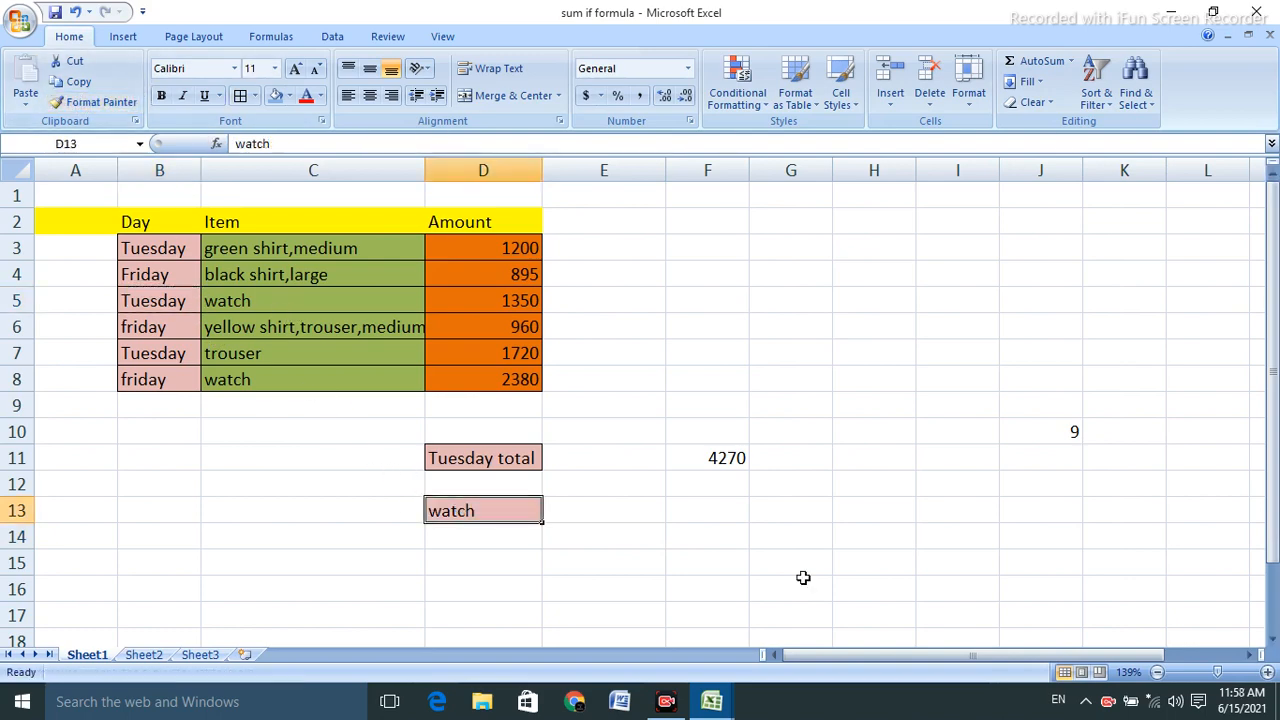
Start a SUMIF formula in F13, beside the "watch" label, with the item cells C3:C8 as its range
{"action": "left_click", "coordinate": [700, 507]}
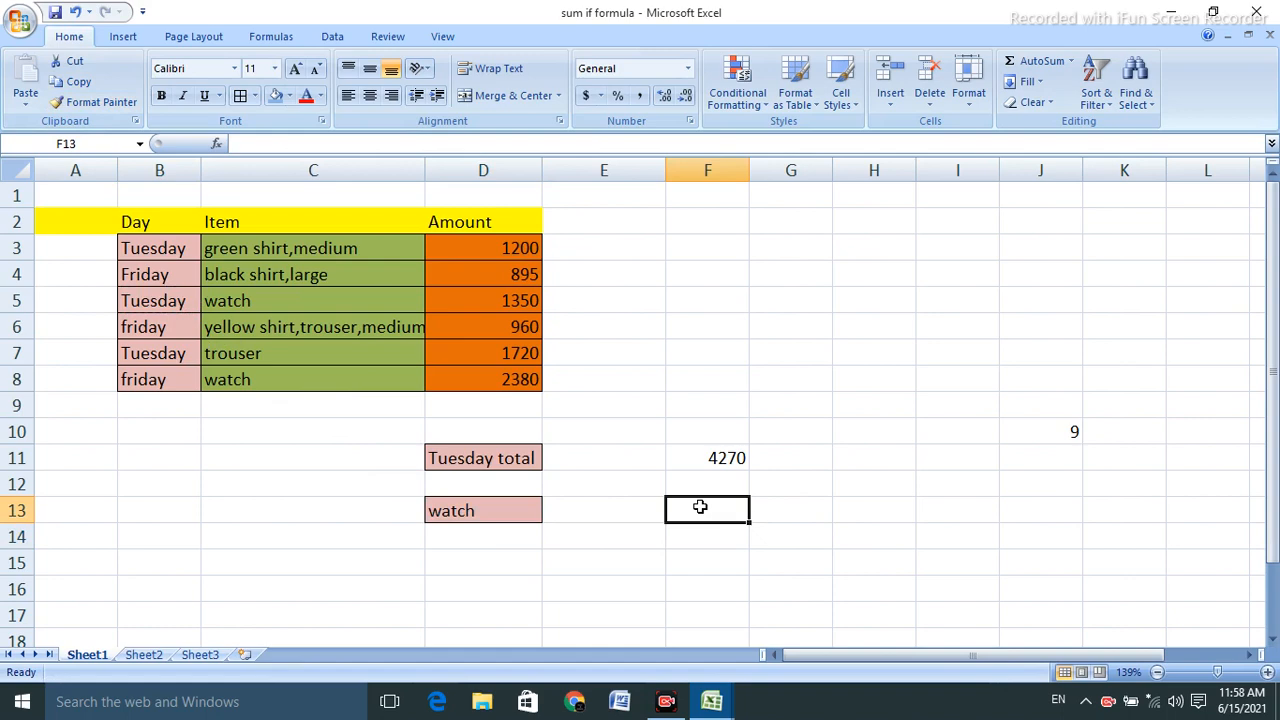
{"action": "type", "text": "=sum"}
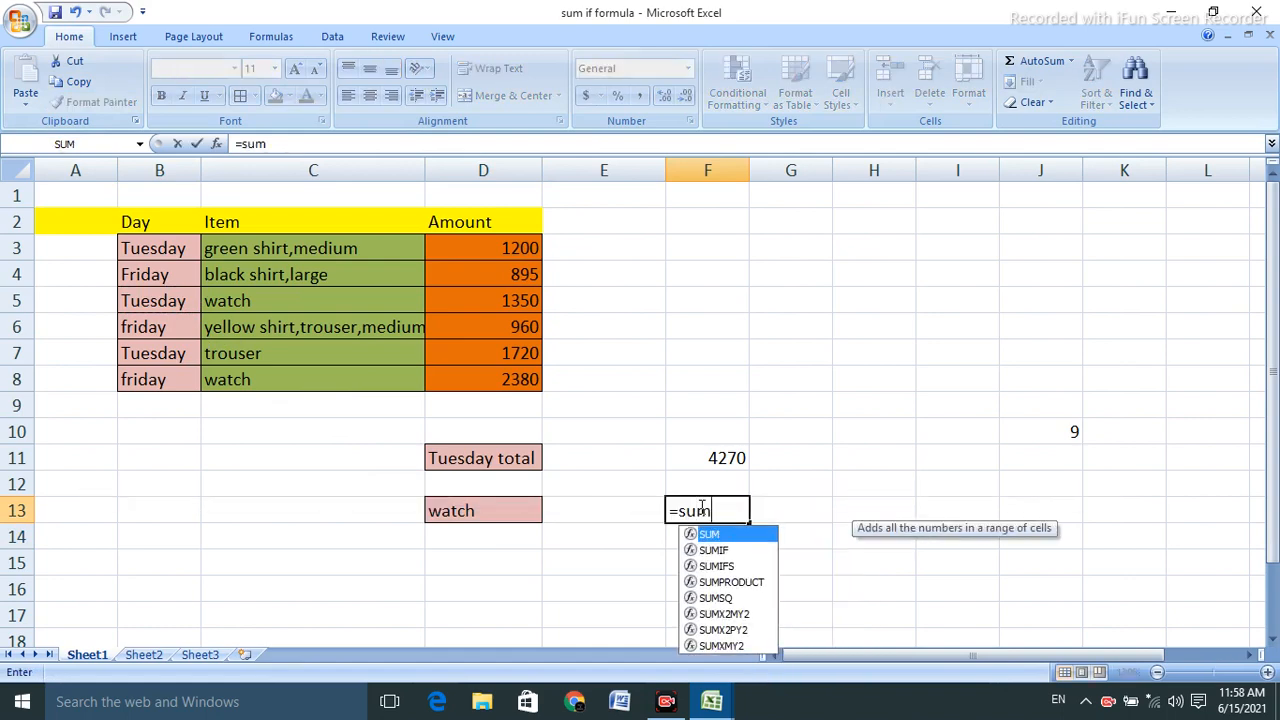
{"action": "key", "text": "Down"}
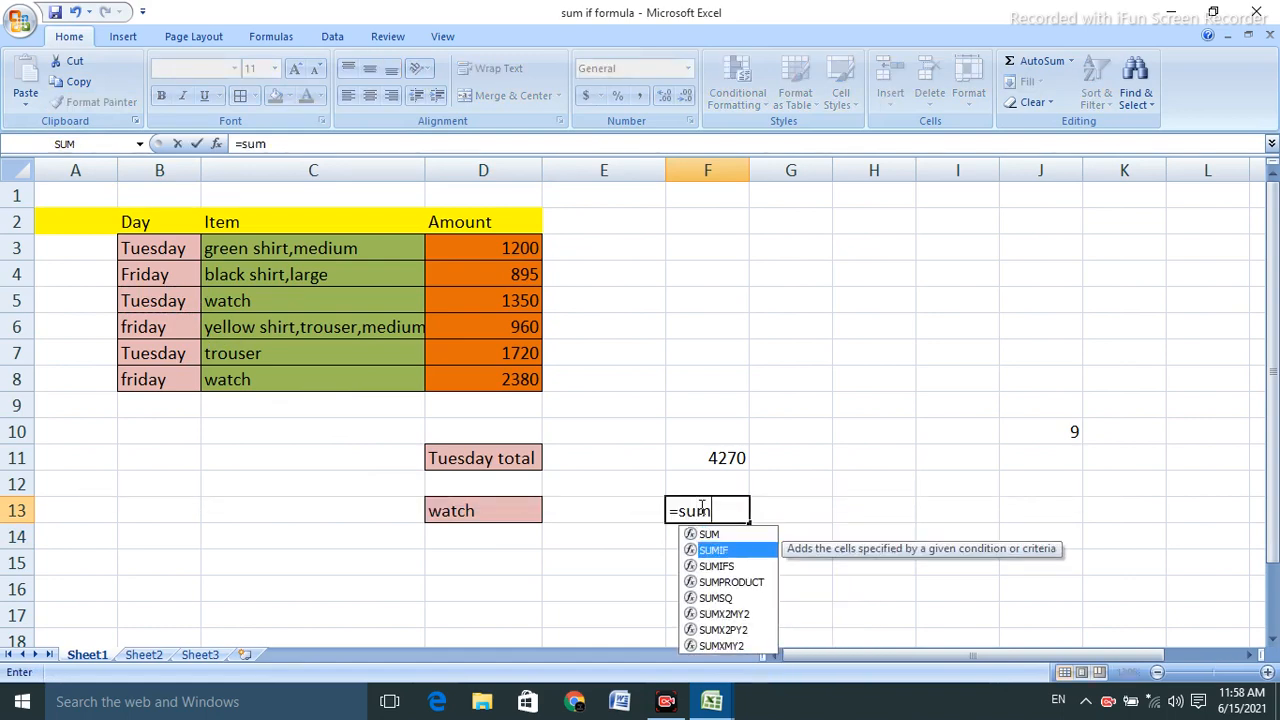
{"action": "key", "text": "Tab"}
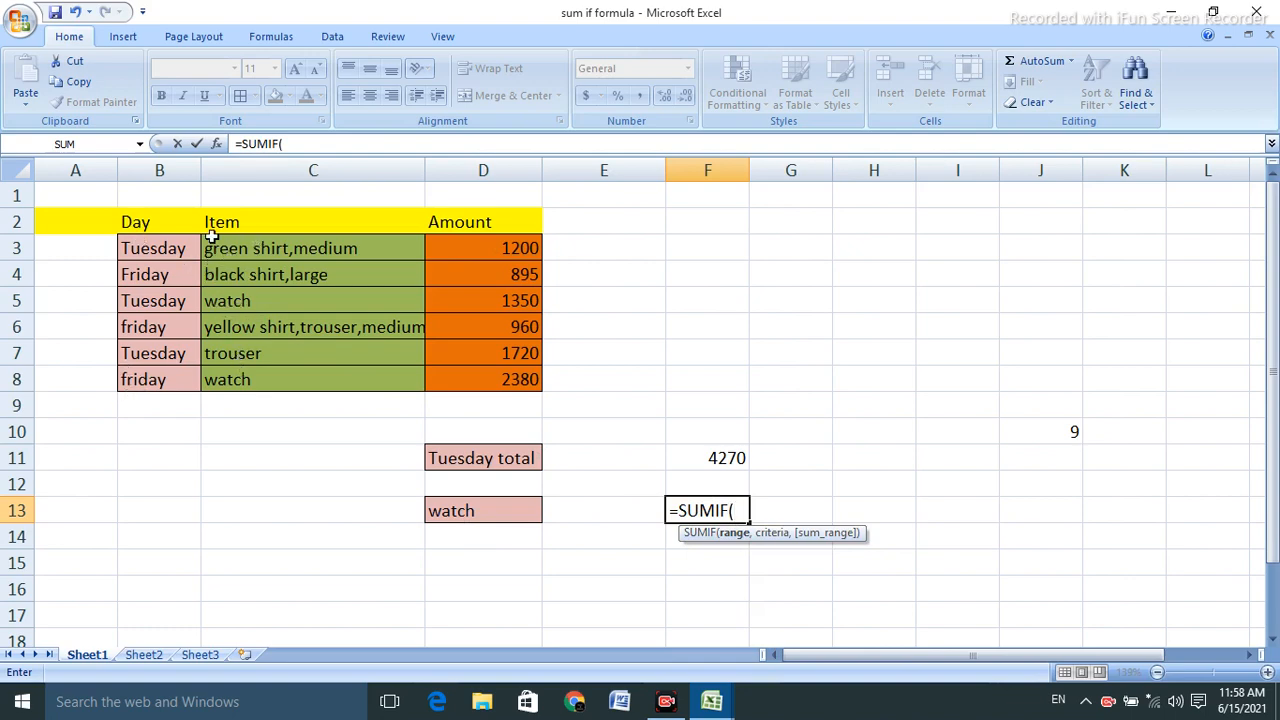
{"action": "left_click_drag", "start_coordinate": [210, 235], "coordinate": [227, 374]}
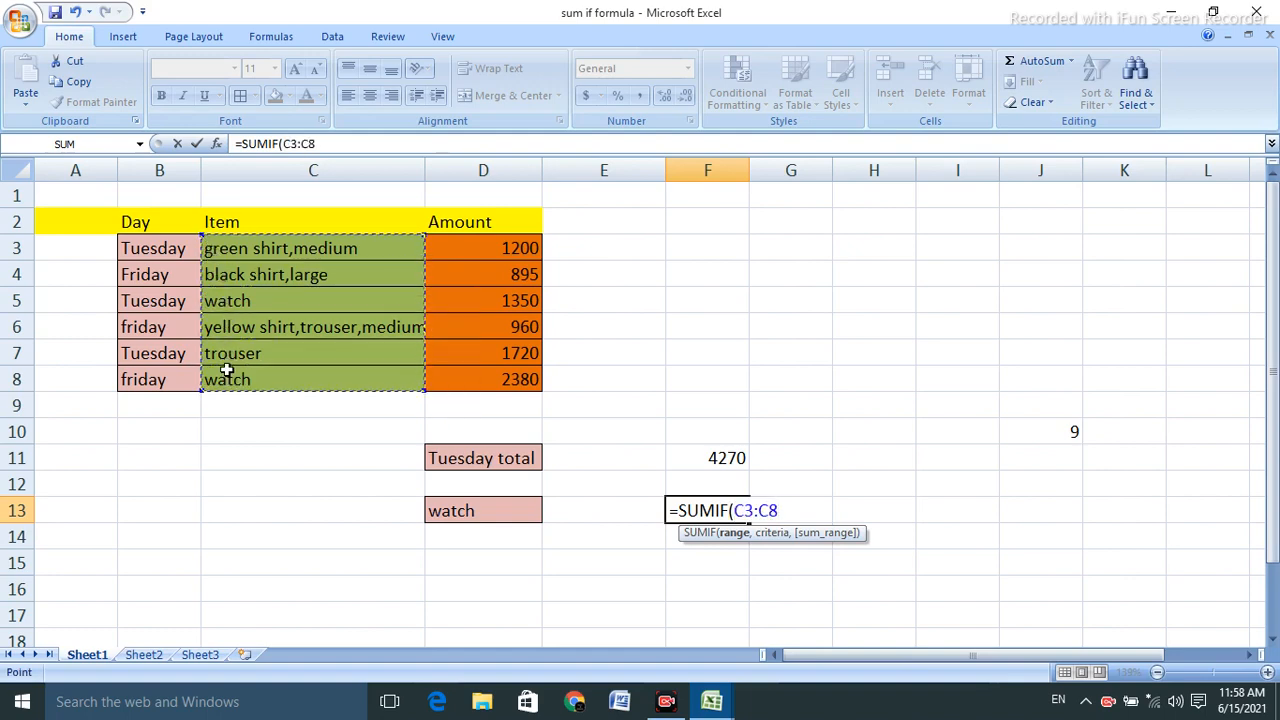
Complete the SUMIF formula in F13 with the criterion "watch" and the sum range D3:D8
{"action": "type", "text": ","}
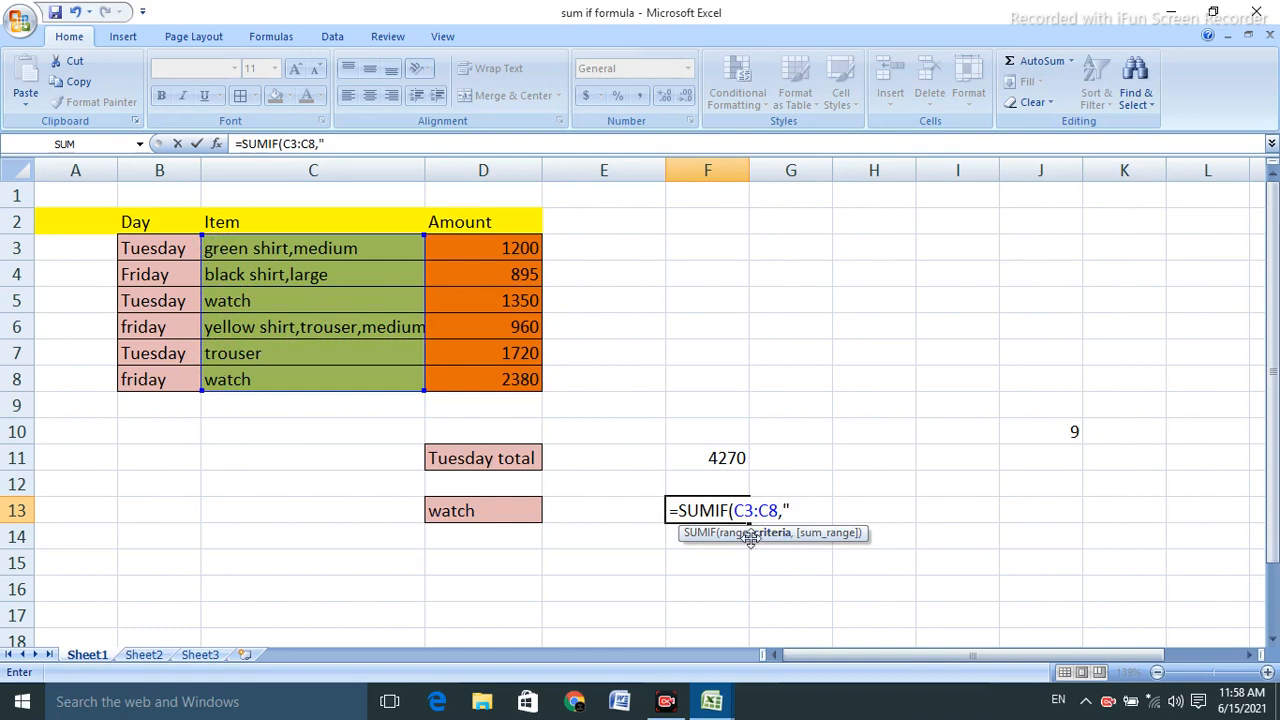
{"action": "type", "text": "watch"}
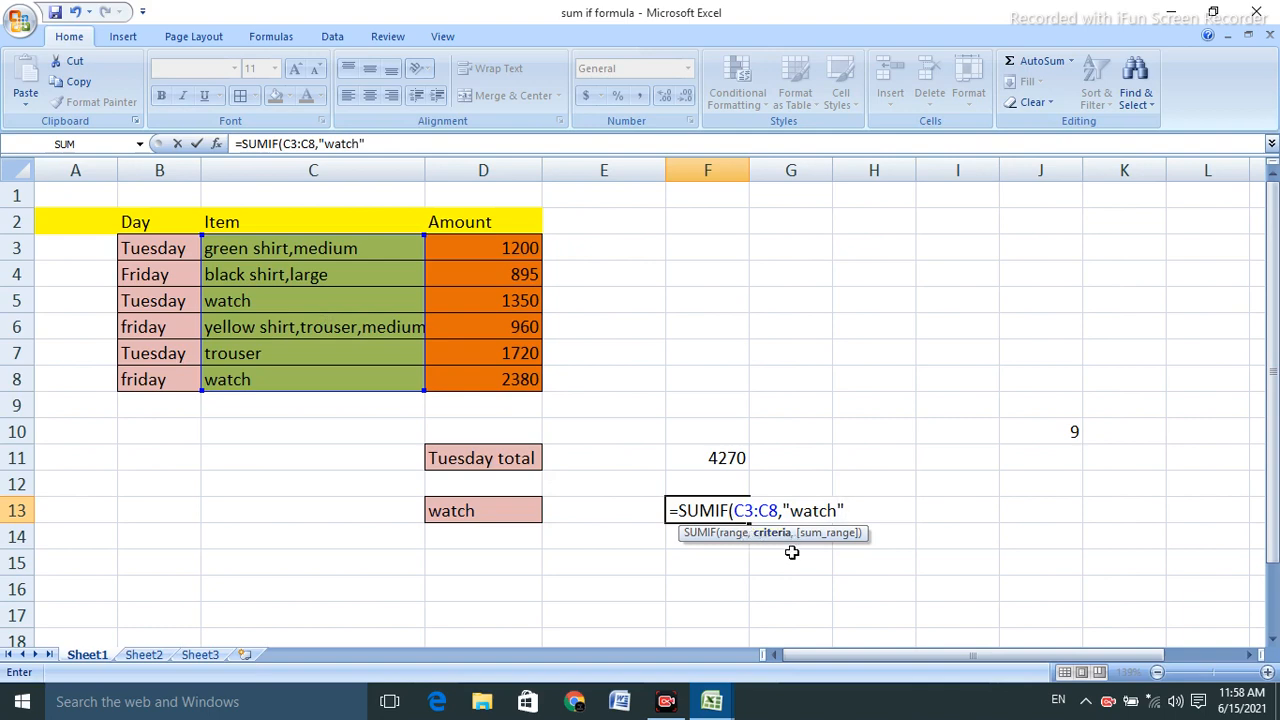
{"action": "type", "text": "\","}
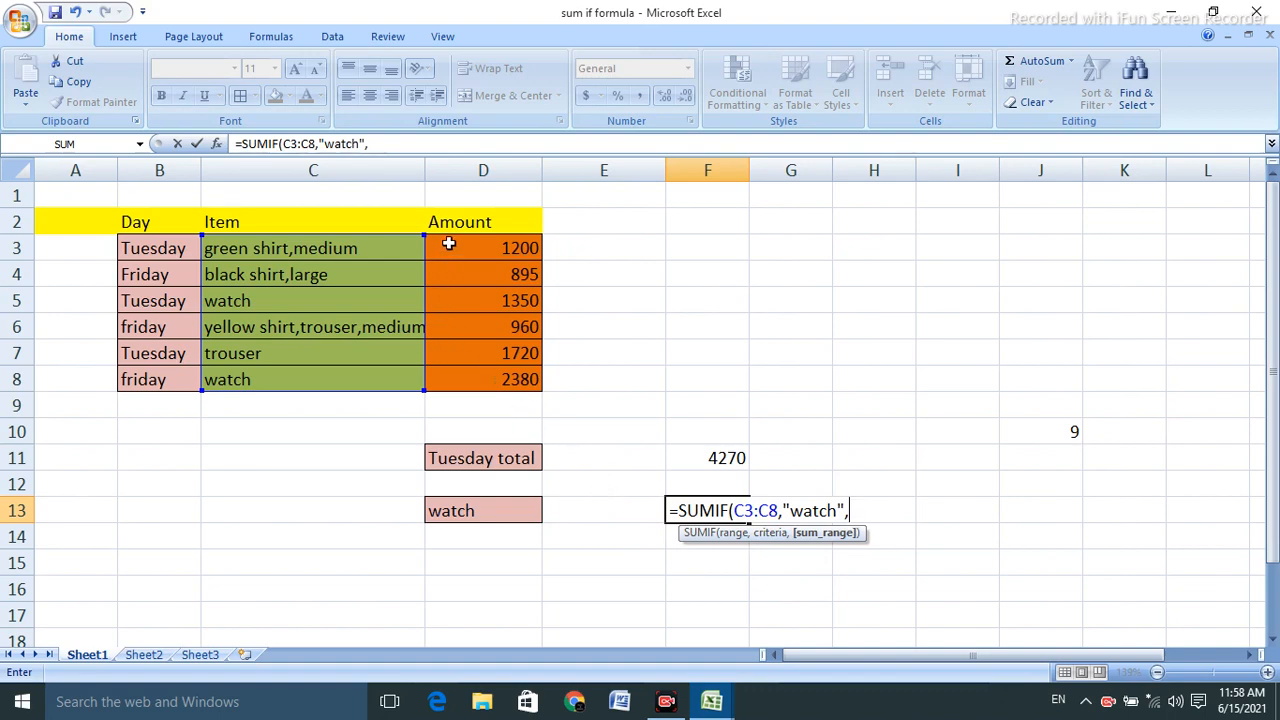
{"action": "left_click_drag", "start_coordinate": [449, 243], "coordinate": [459, 375]}
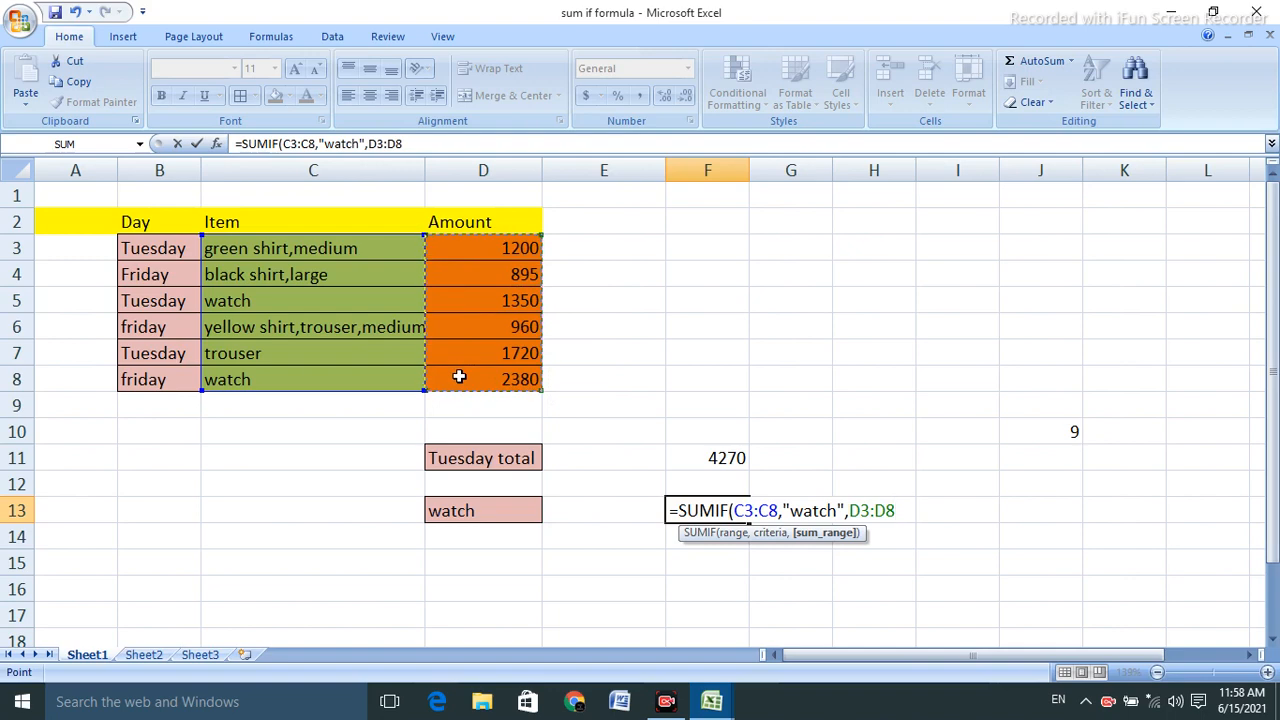
{"action": "type", "text": ")"}
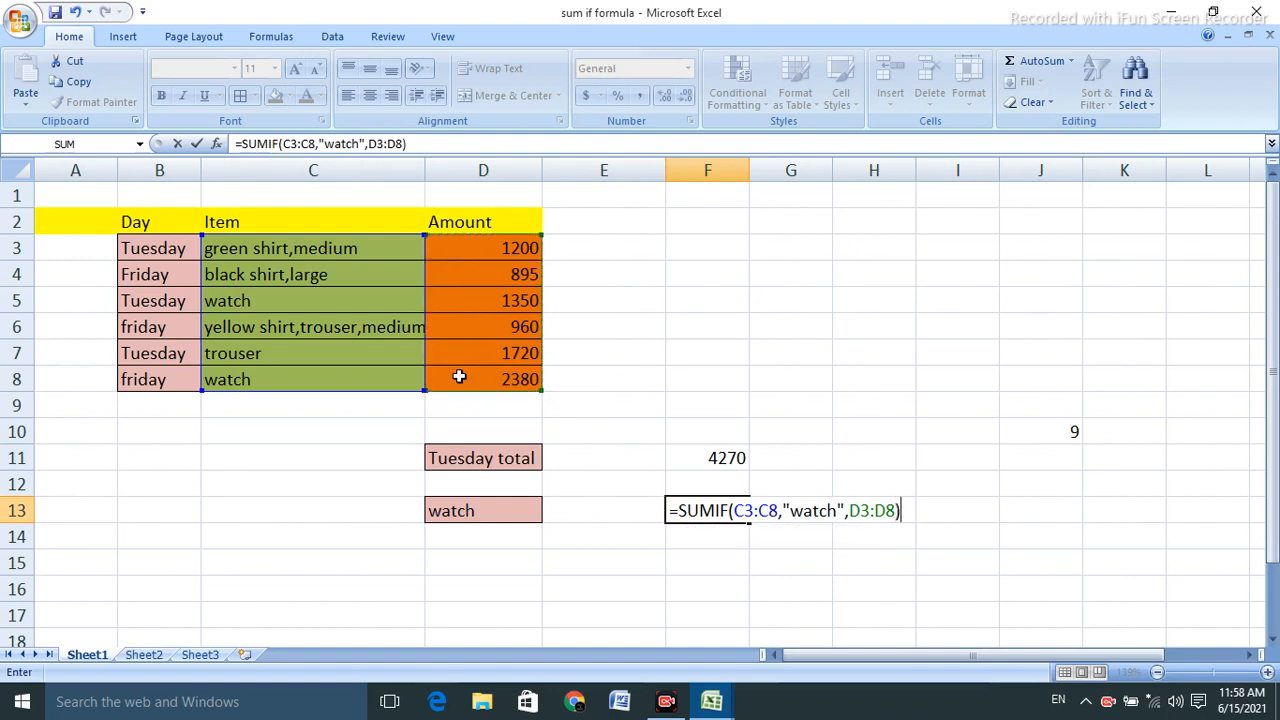
{"action": "key", "text": "Return"}
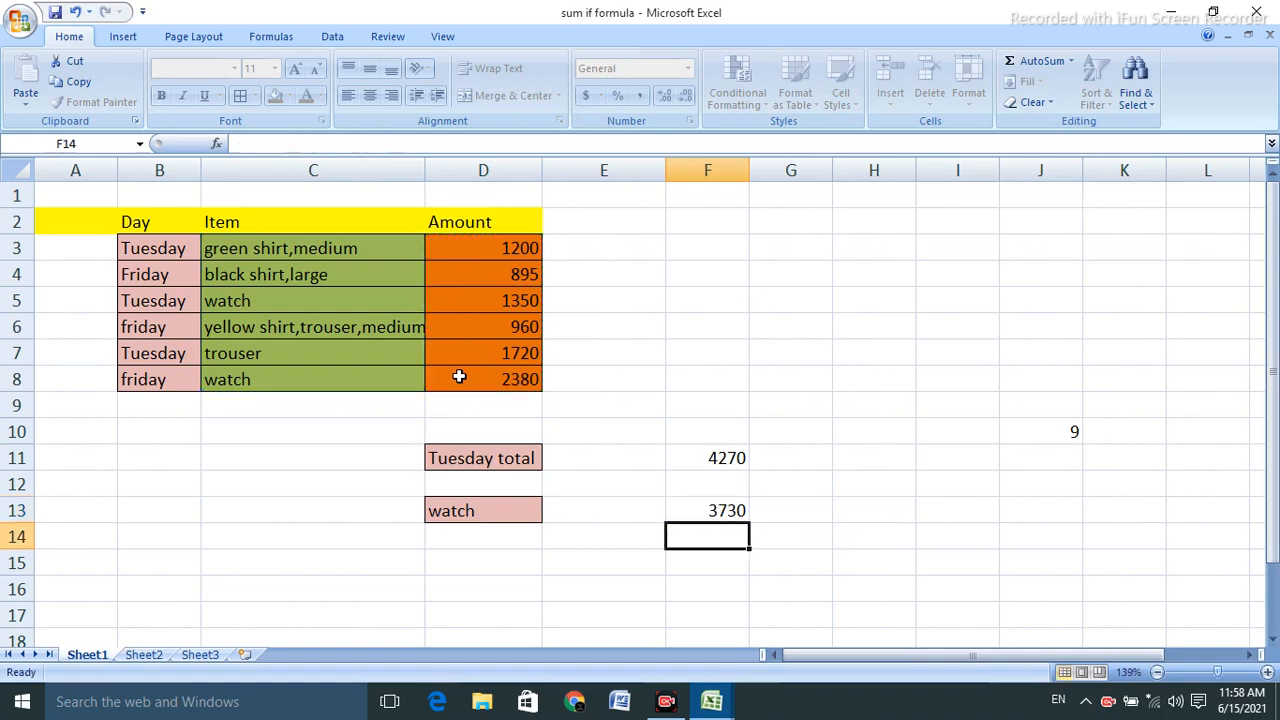
{"action": "left_click", "coordinate": [304, 388]}
{"action": "left_click", "coordinate": [289, 308]}
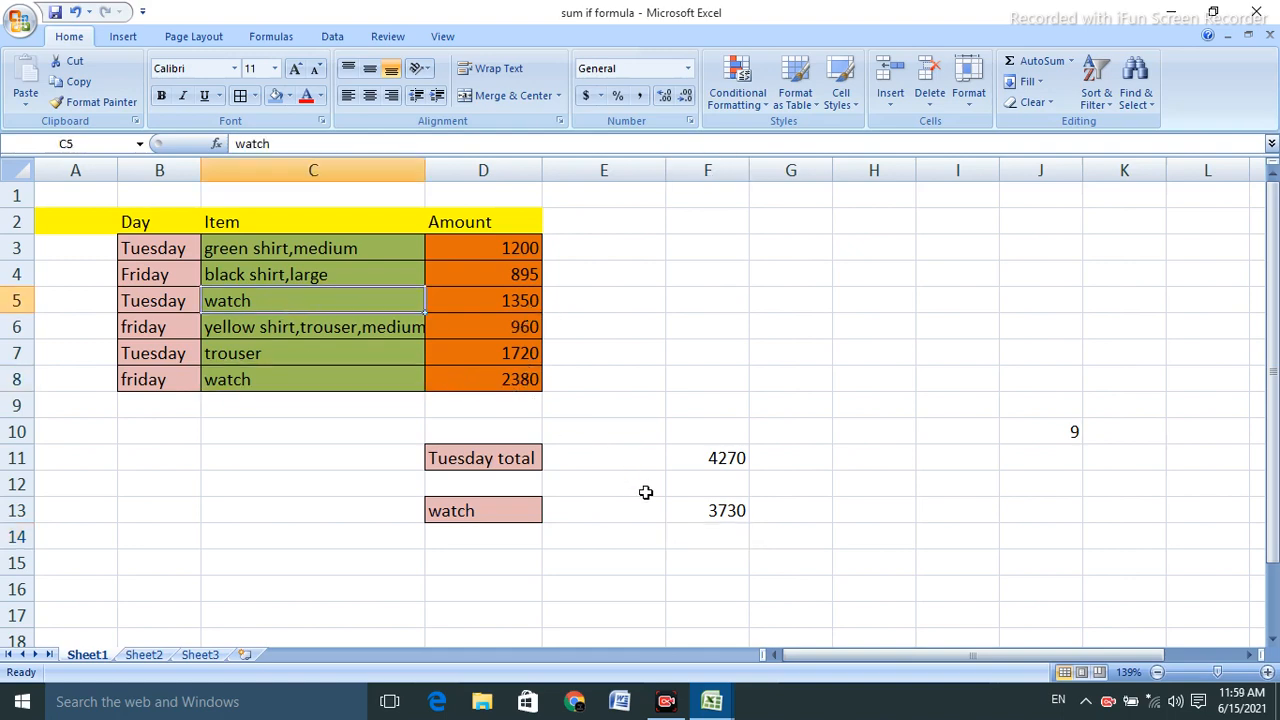
{"action": "left_click", "coordinate": [716, 518]}
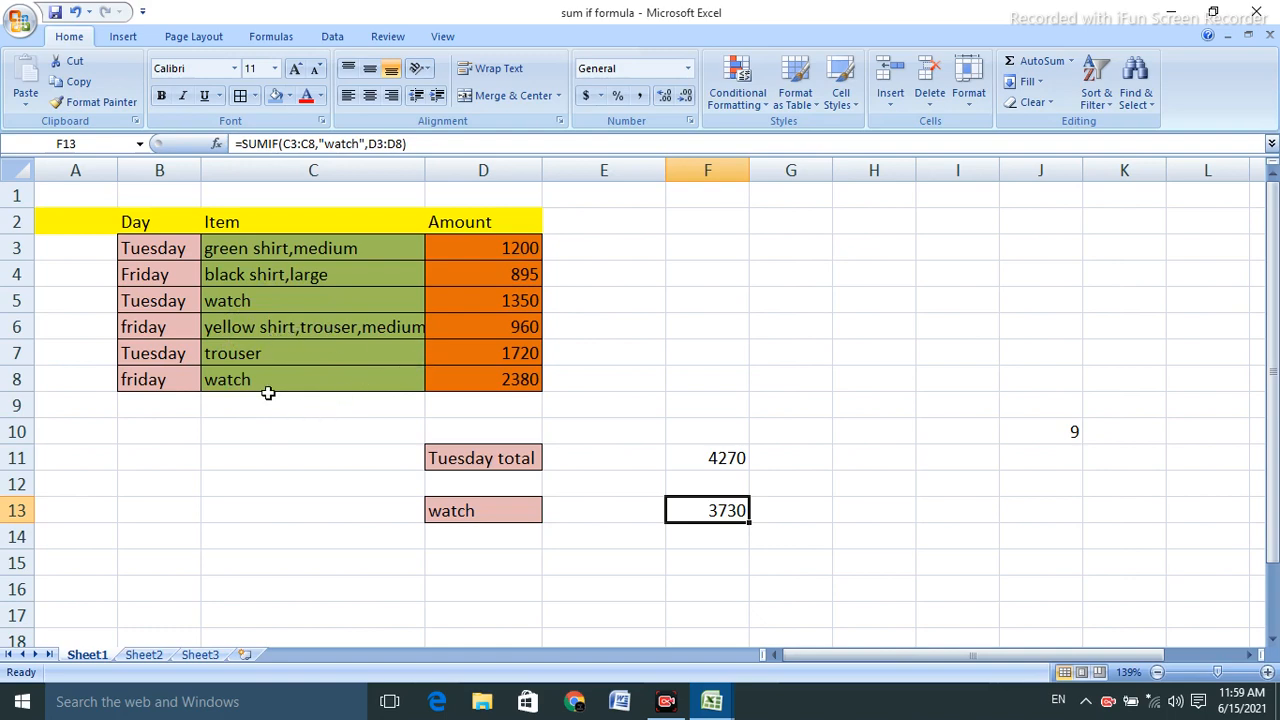
Enter the label "shirt" in D15 and copy the formatting of the "watch" label in D13 onto it with Format Painter
{"action": "left_click", "coordinate": [464, 565]}
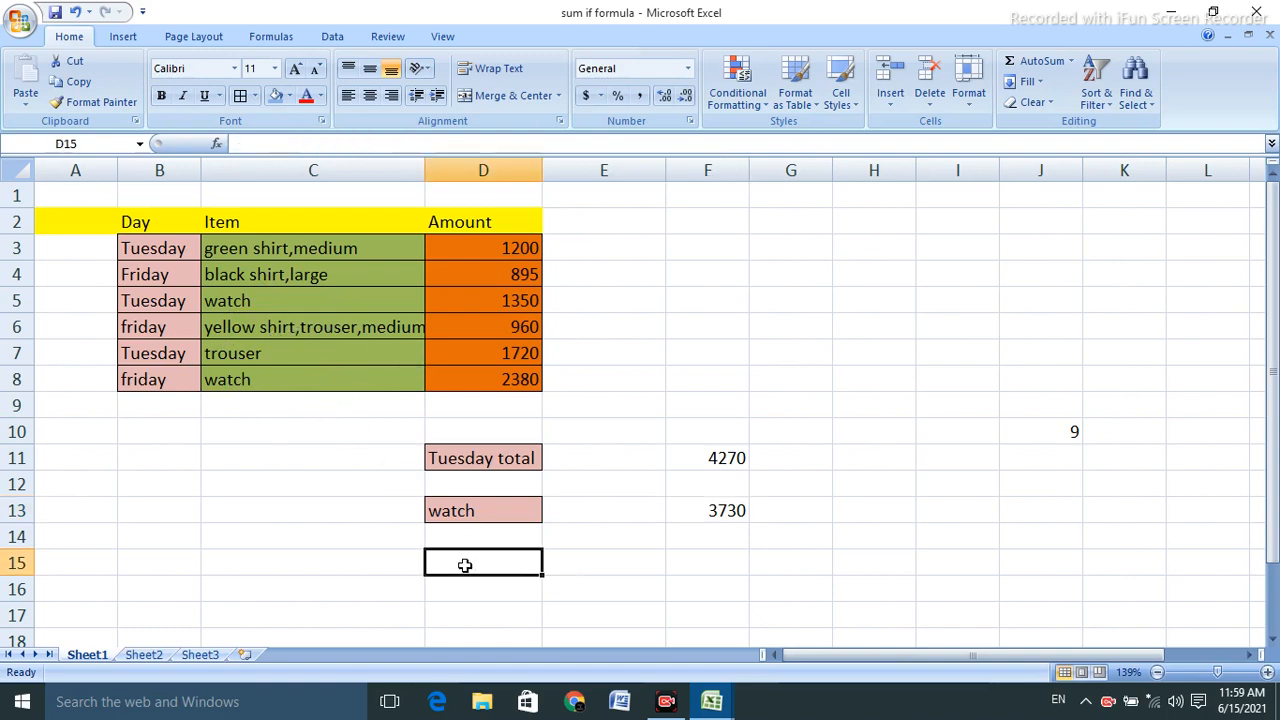
{"action": "type", "text": "shirt"}
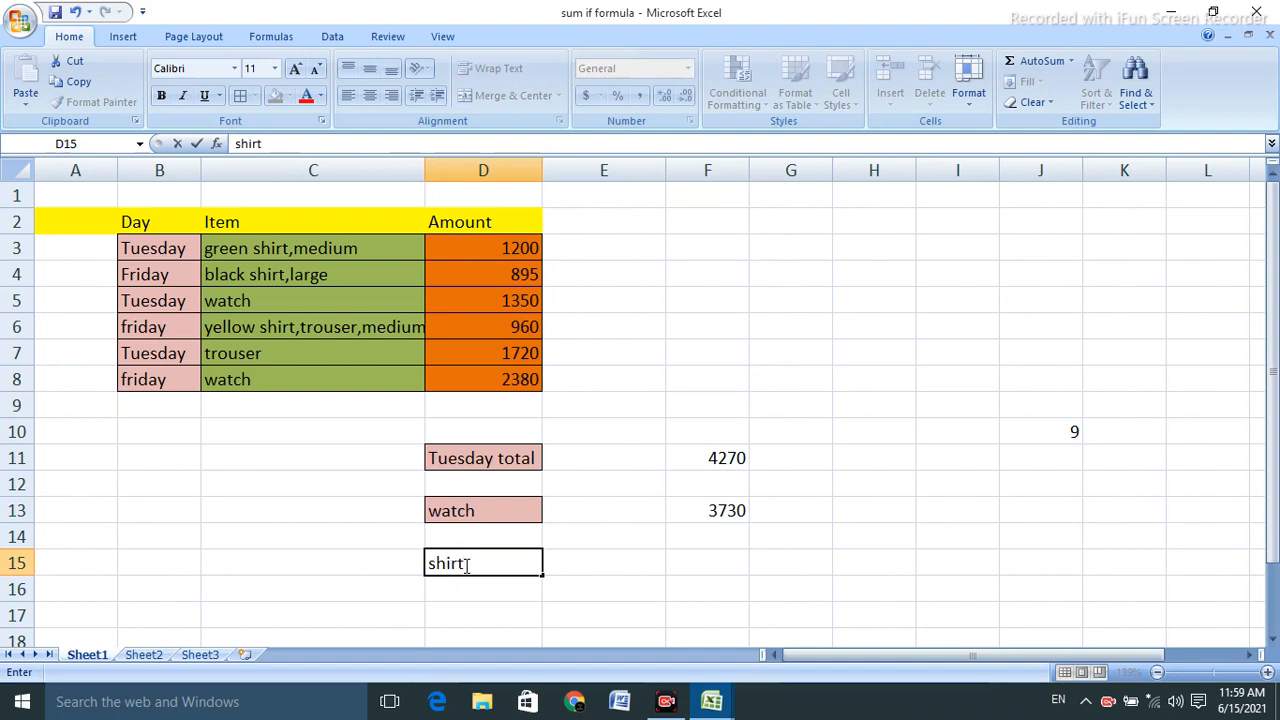
{"action": "left_click", "coordinate": [492, 514]}
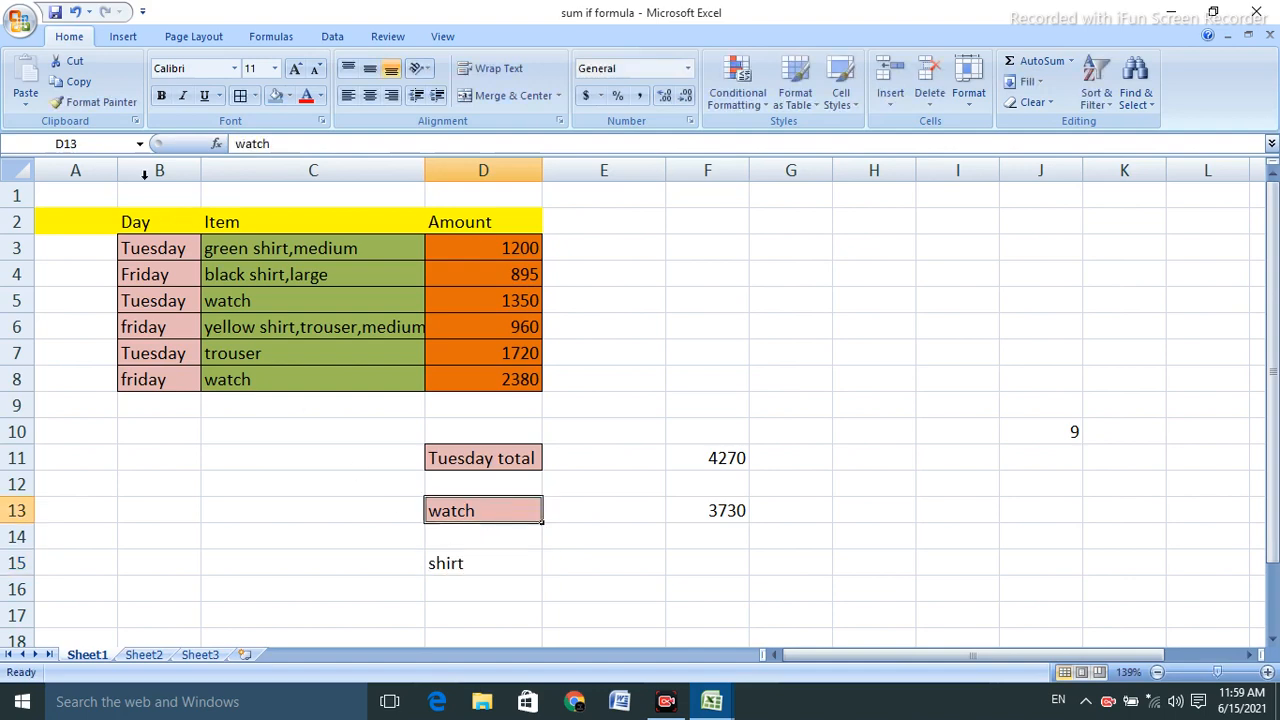
{"action": "left_click", "coordinate": [95, 101]}
{"action": "left_click", "coordinate": [474, 566]}
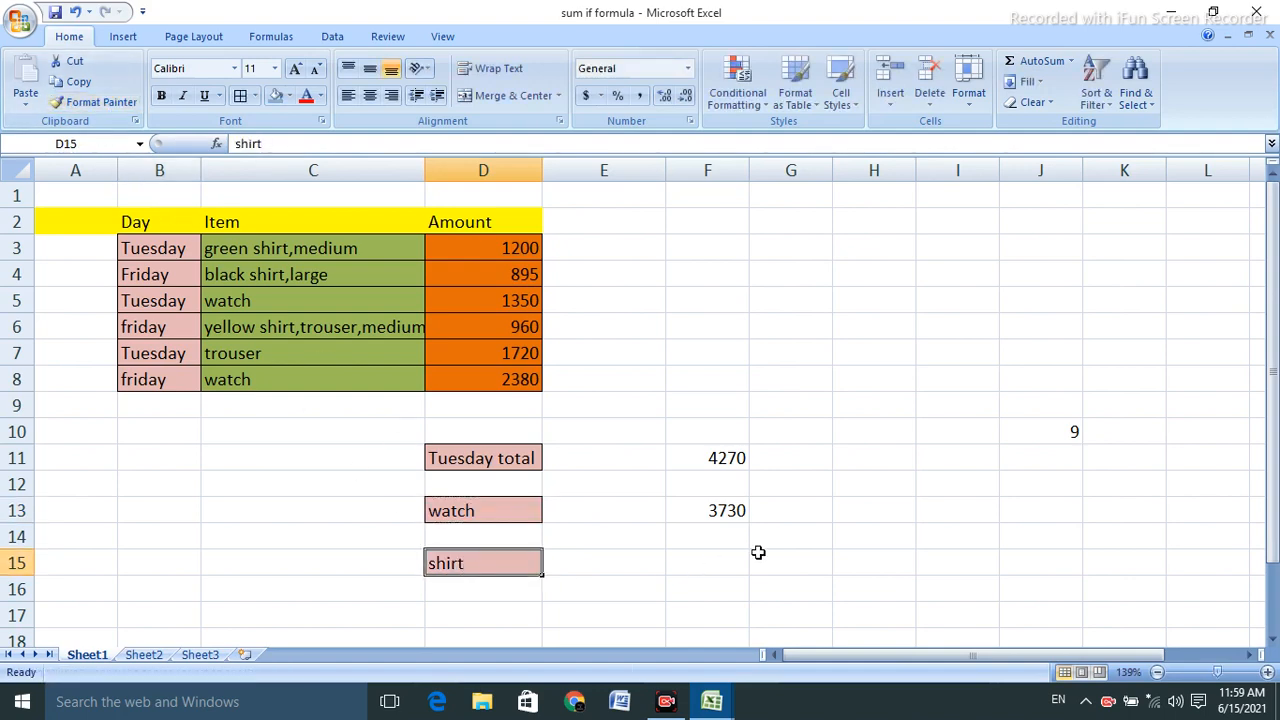
Start a SUMIF formula in F15, beside the "shirt" label, with the item cells C3:C8 as its range
{"action": "left_click", "coordinate": [716, 563]}
{"action": "type", "text": "="}
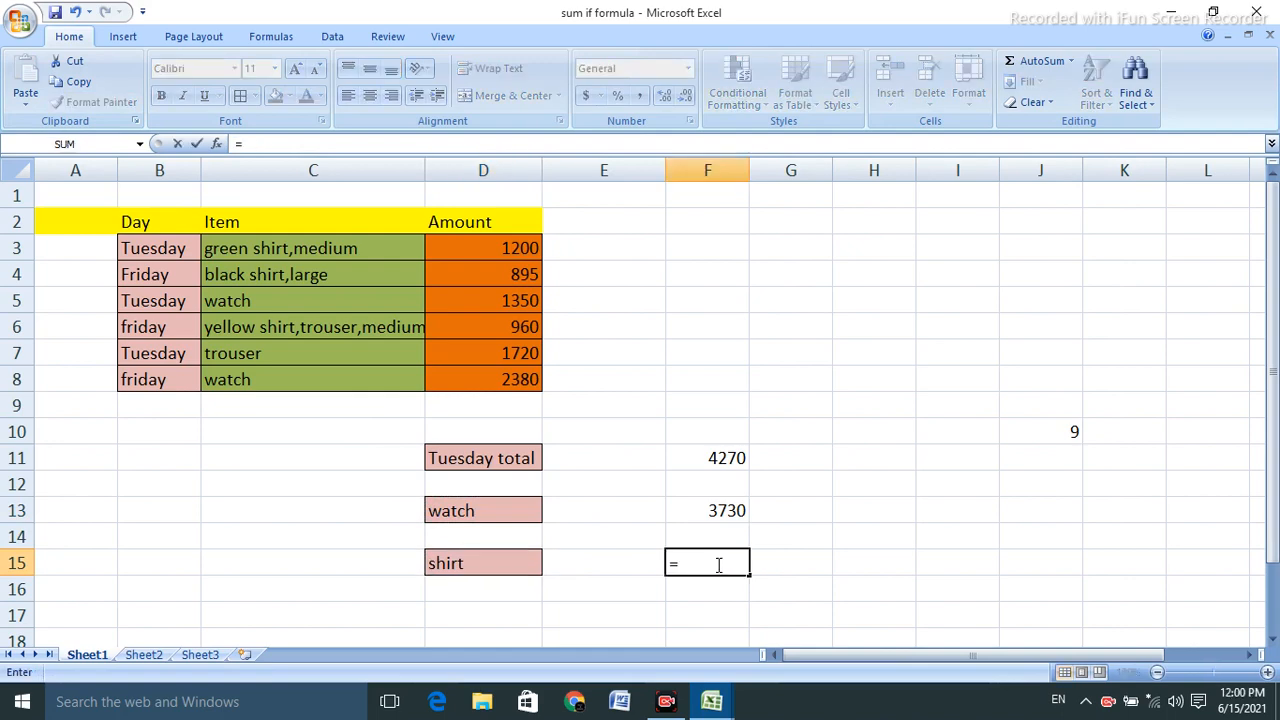
{"action": "type", "text": "sumif"}
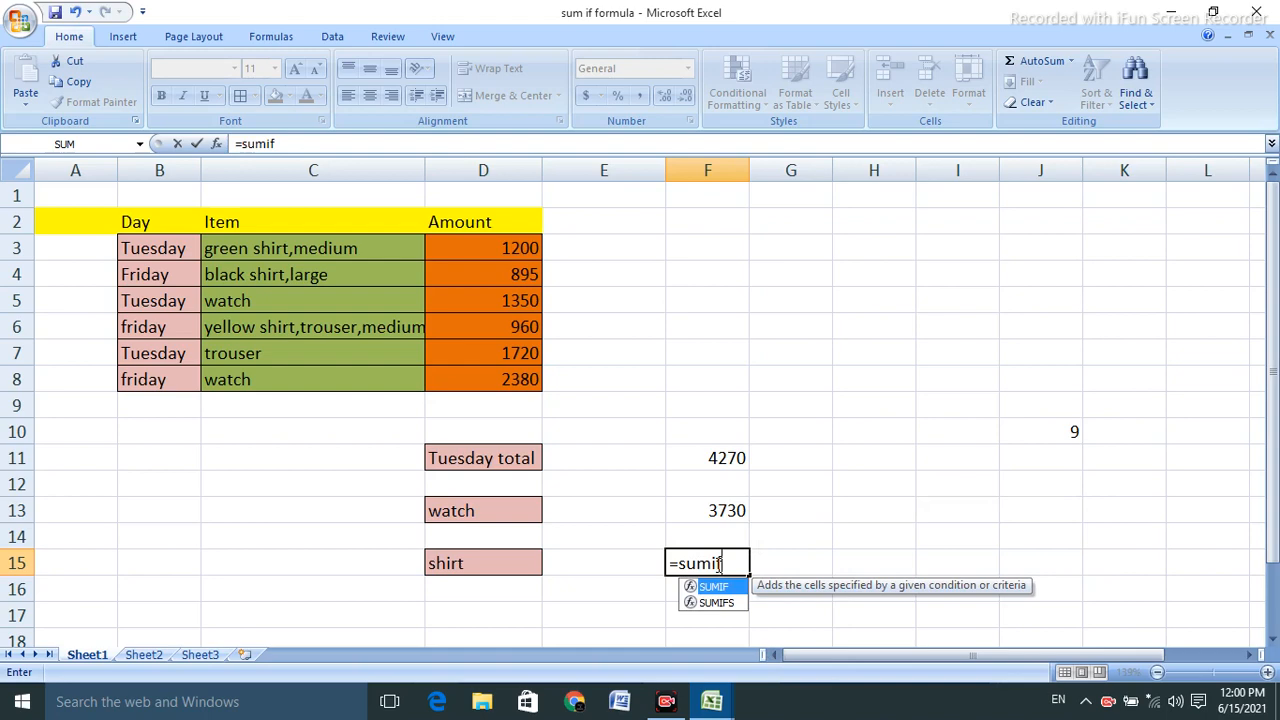
{"action": "key", "text": "Tab"}
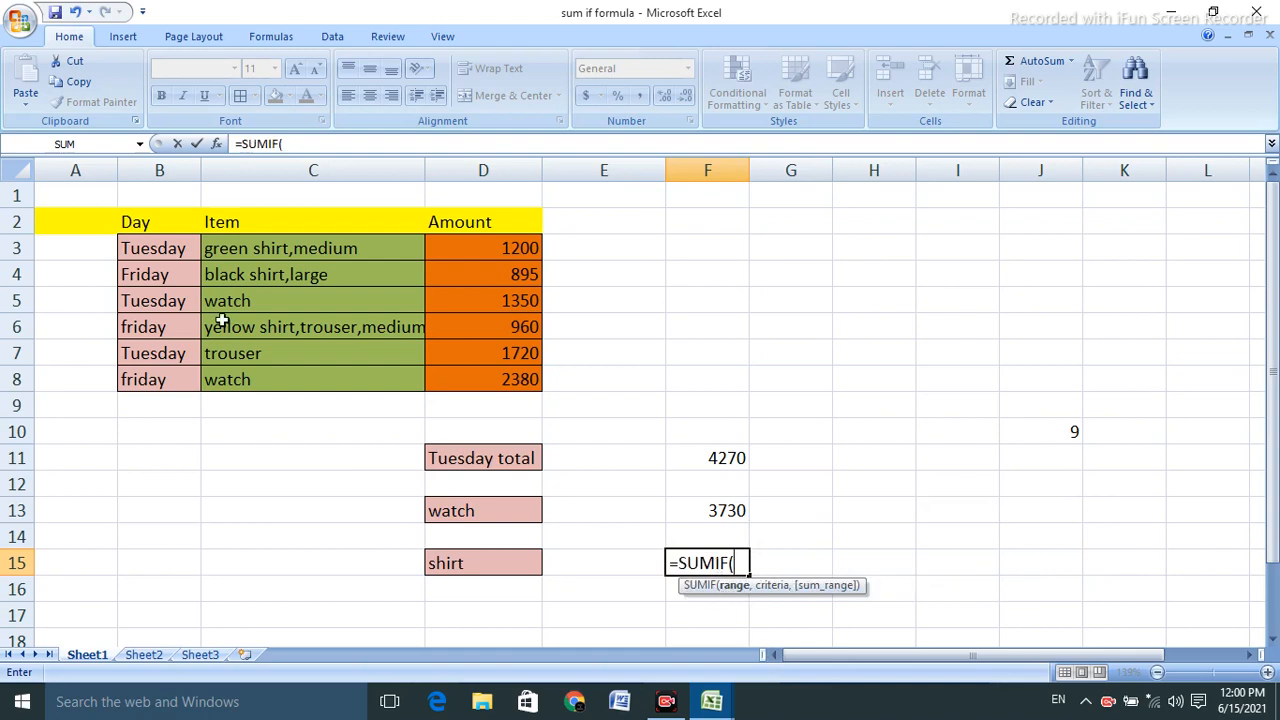
{"action": "left_click_drag", "start_coordinate": [205, 243], "coordinate": [234, 365]}
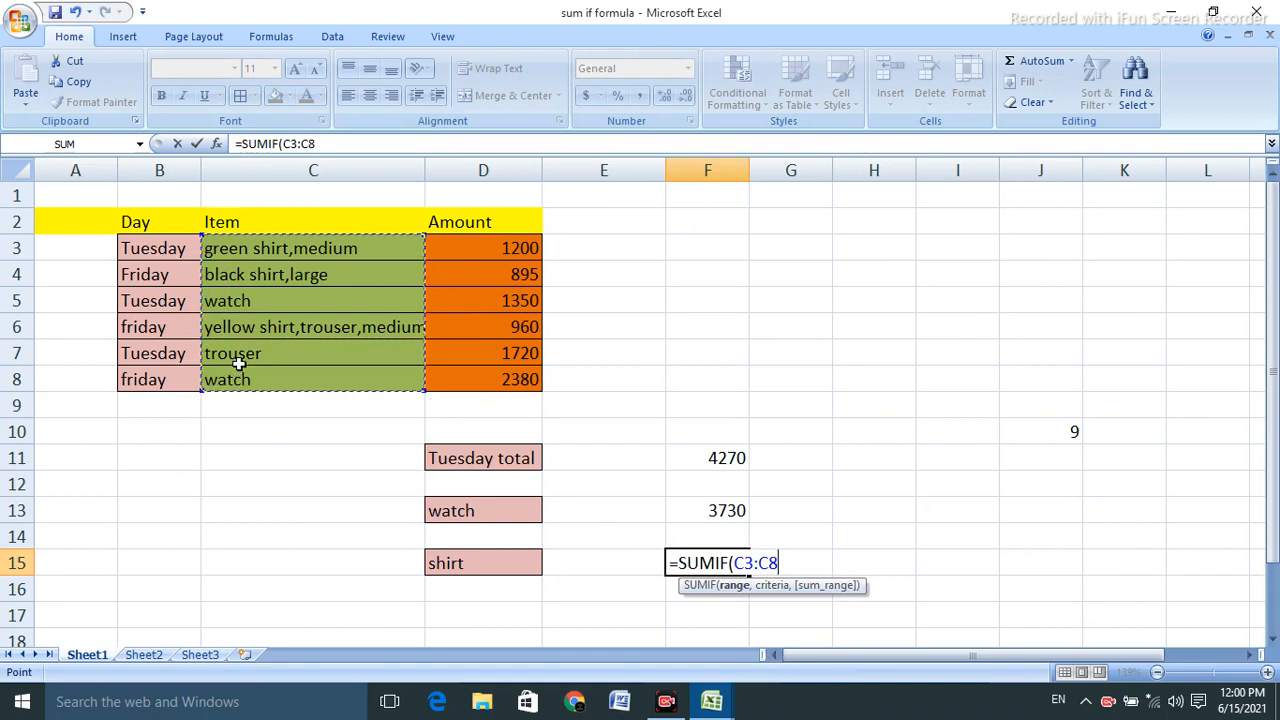
Complete the SUMIF formula in F15 with the wildcard criterion "*shirt*" and the sum range D3:D8
{"action": "type", "text": ",\"*"}
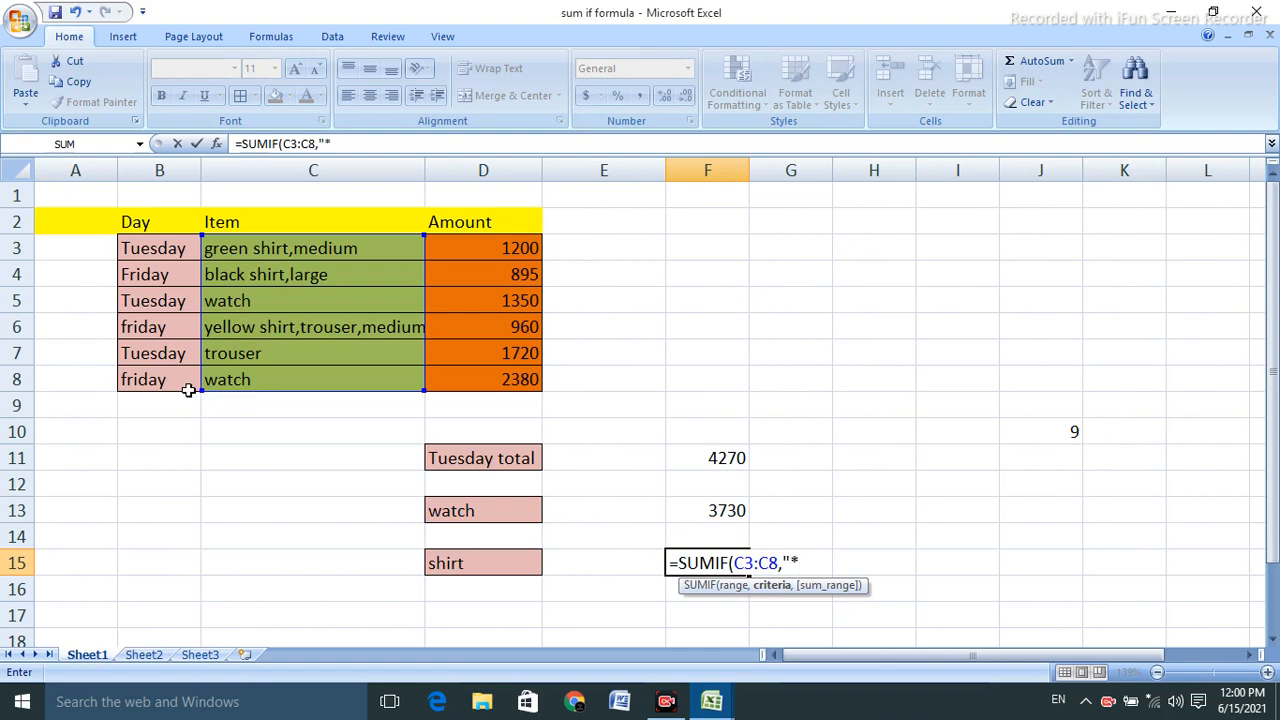
{"action": "type", "text": "shirt*"}
{"action": "type", "text": ","}
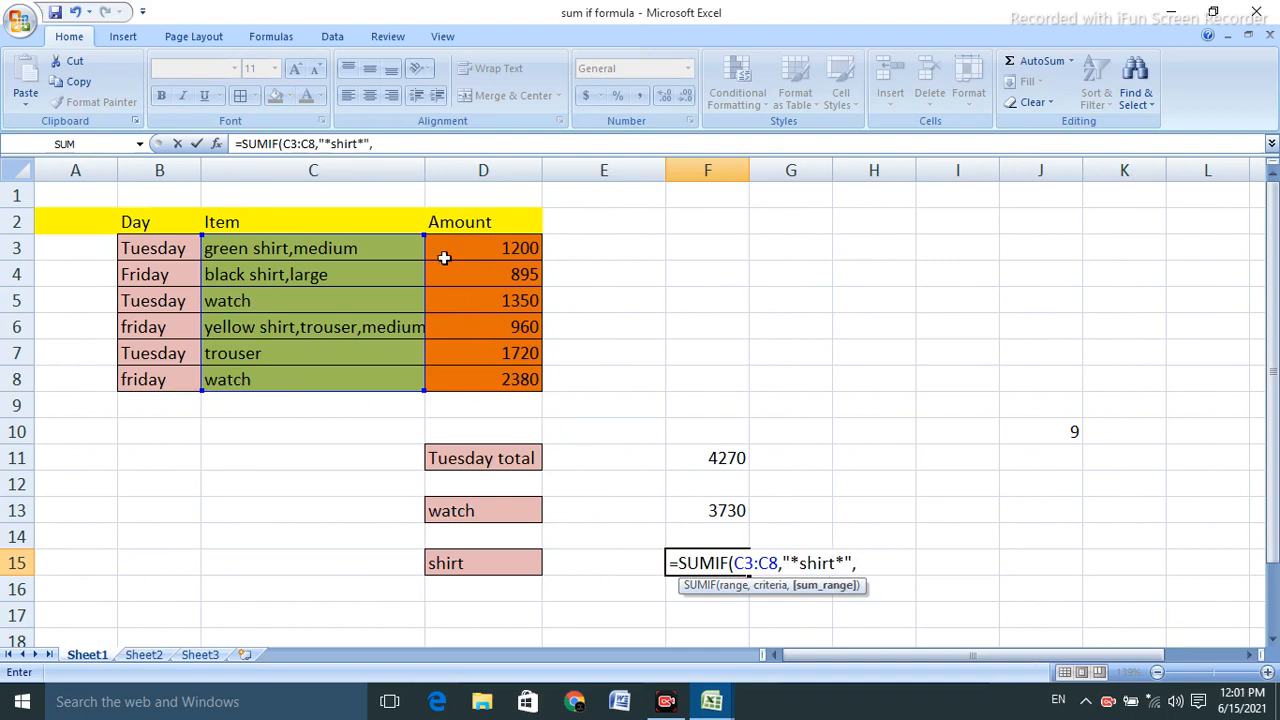
{"action": "left_click_drag", "start_coordinate": [437, 247], "coordinate": [474, 381]}
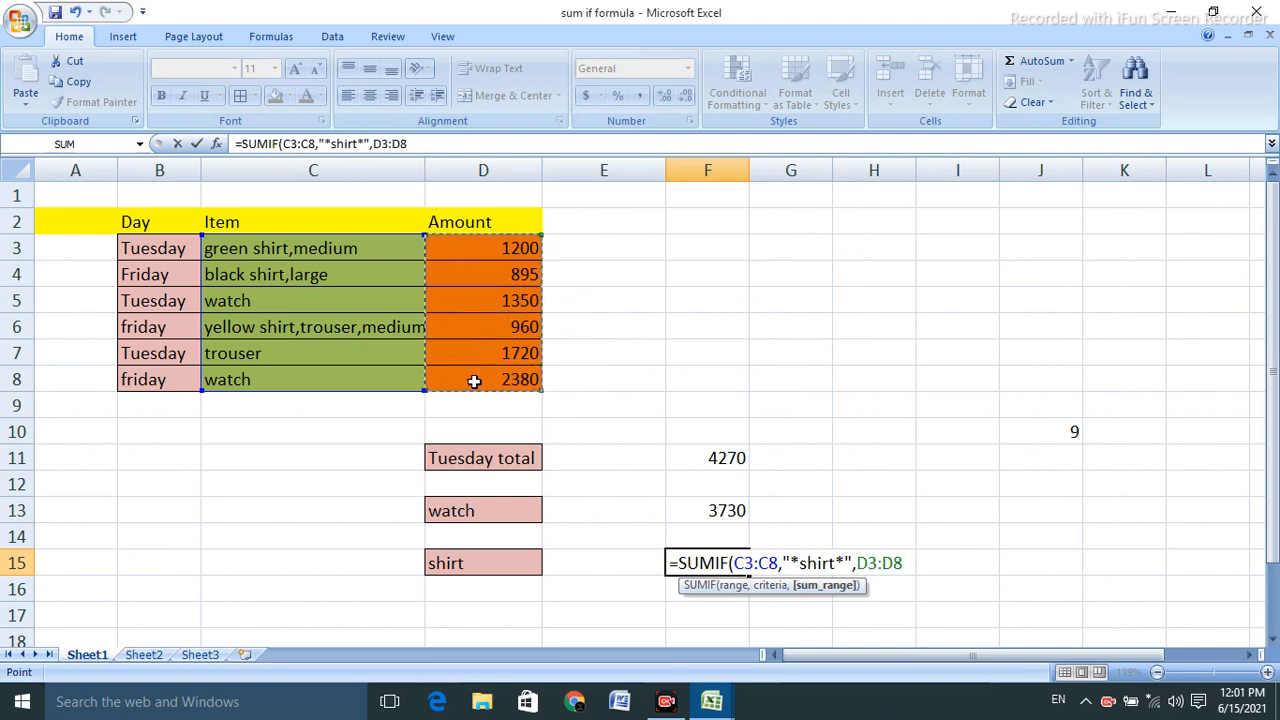
{"action": "type", "text": ")"}
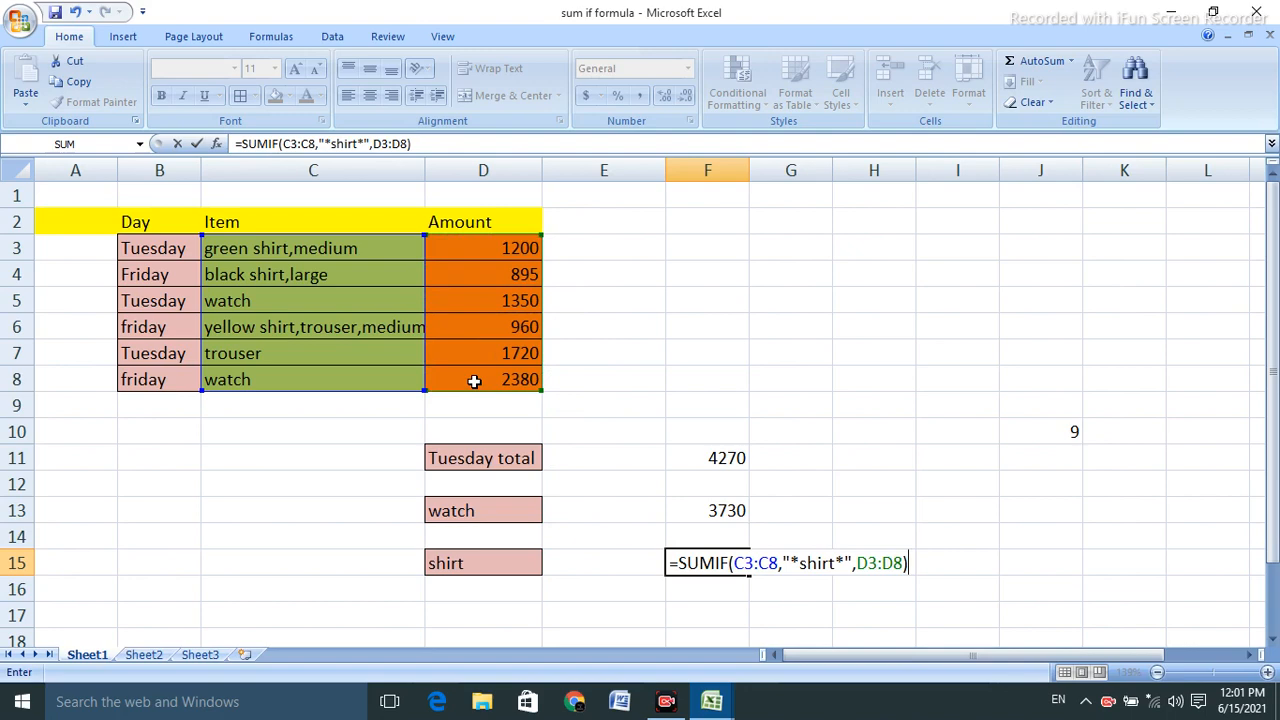
{"action": "key", "text": "Return"}
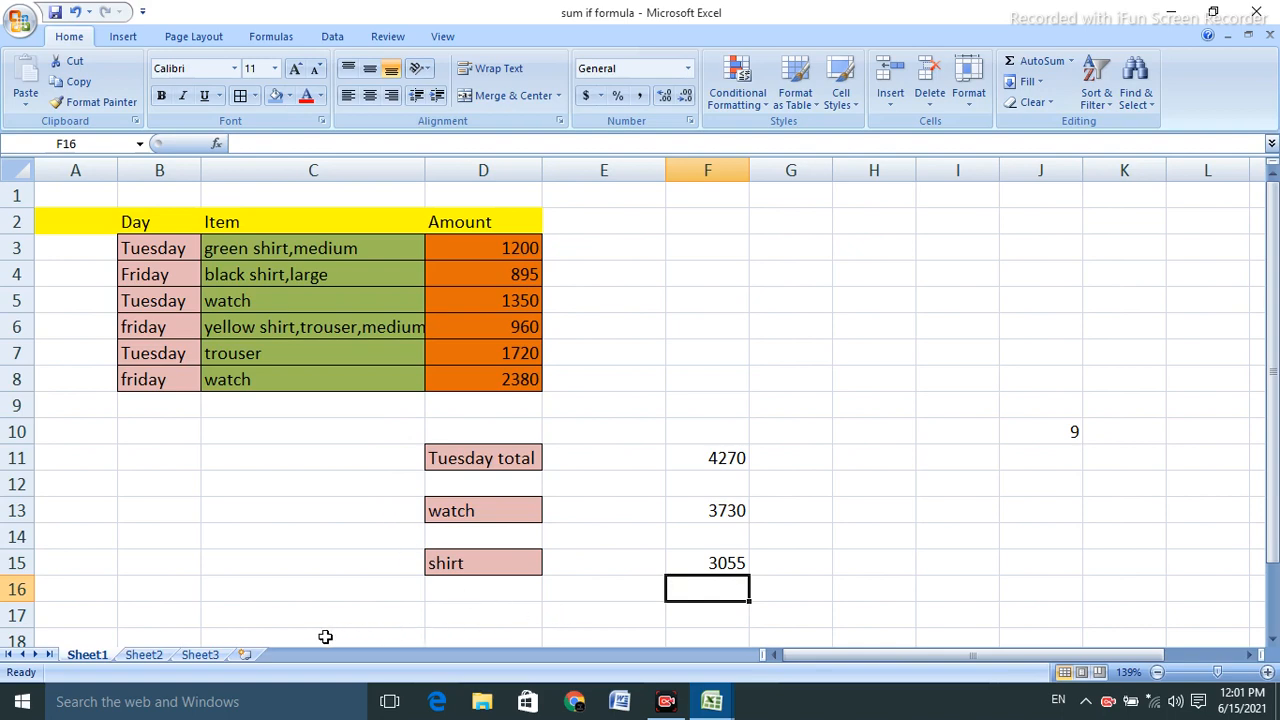
Switch to Sheet2 and look over the postalcode cells B4:B9 in the order detail table
{"action": "left_click", "coordinate": [140, 656]}
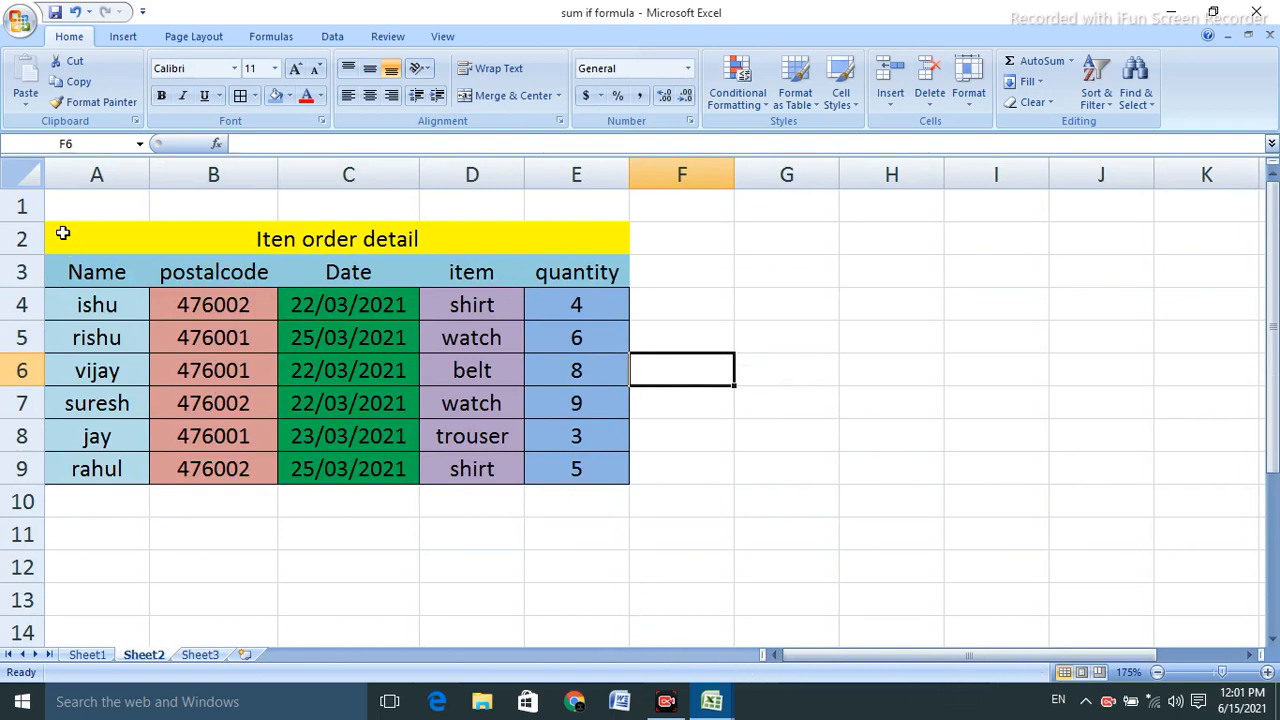
{"action": "left_click", "coordinate": [682, 403]}
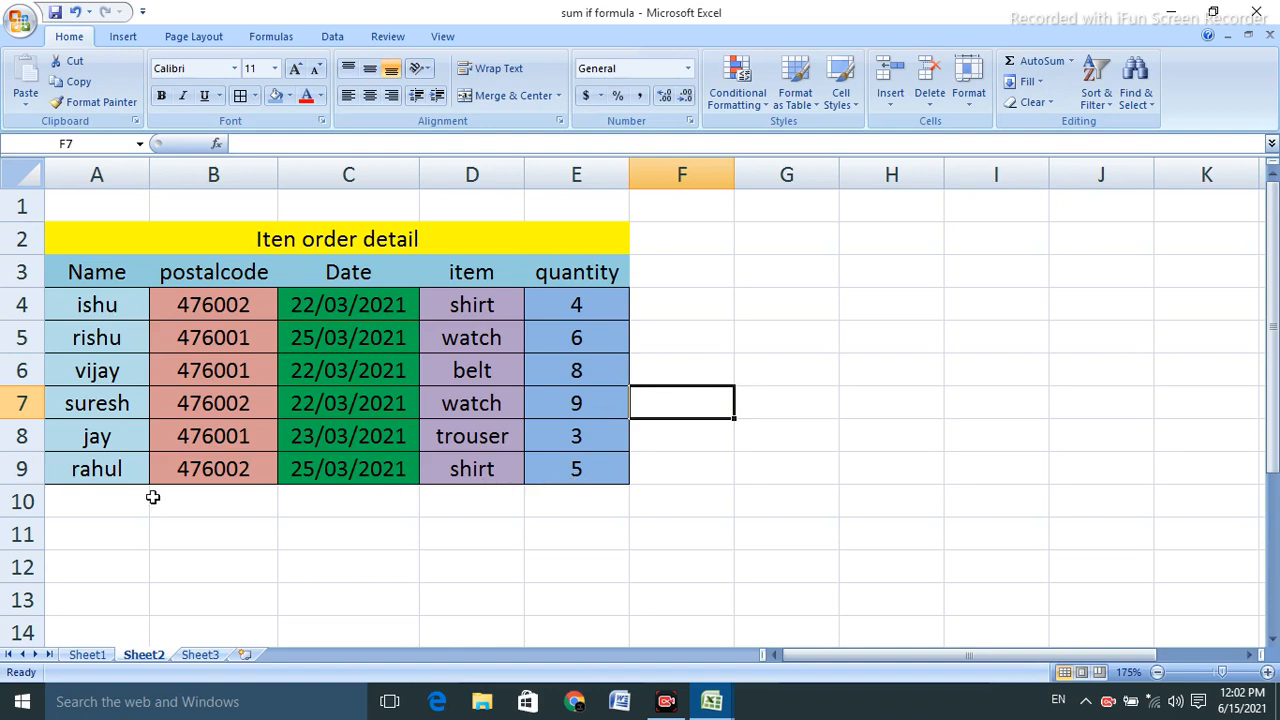
{"action": "left_click", "coordinate": [677, 507]}
{"action": "left_click", "coordinate": [544, 566]}
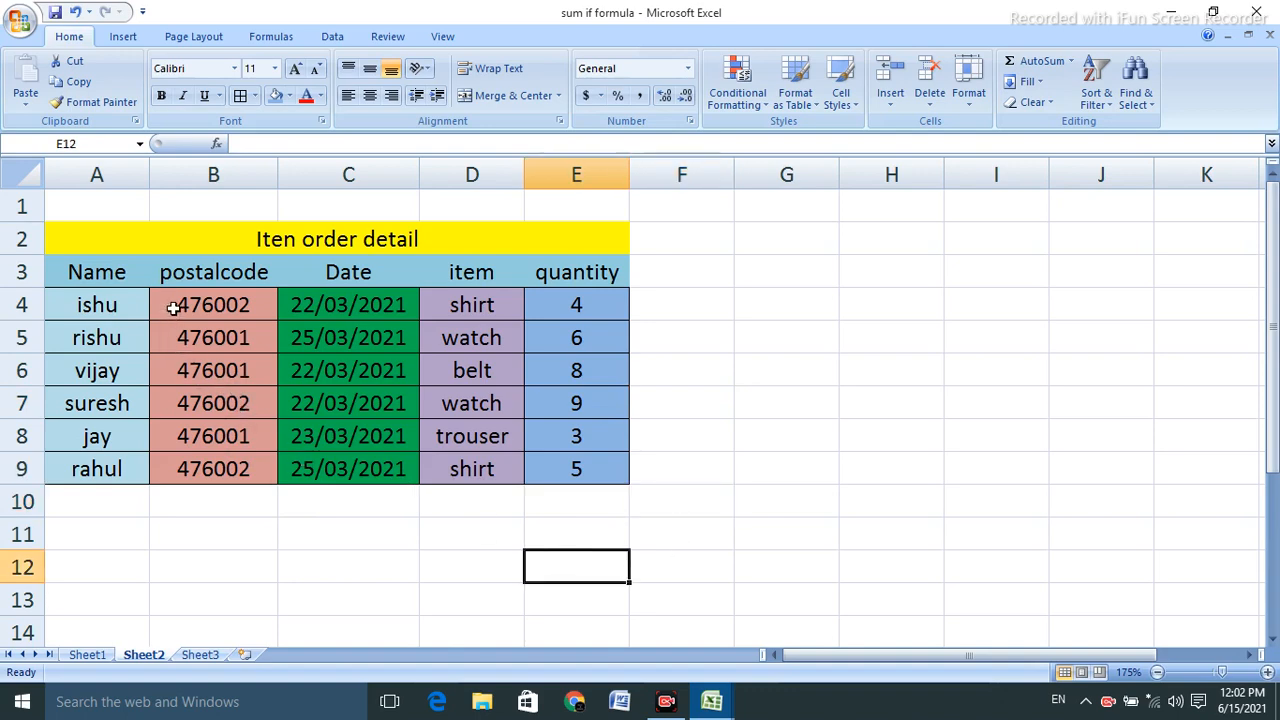
{"action": "left_click_drag", "start_coordinate": [171, 306], "coordinate": [179, 466]}
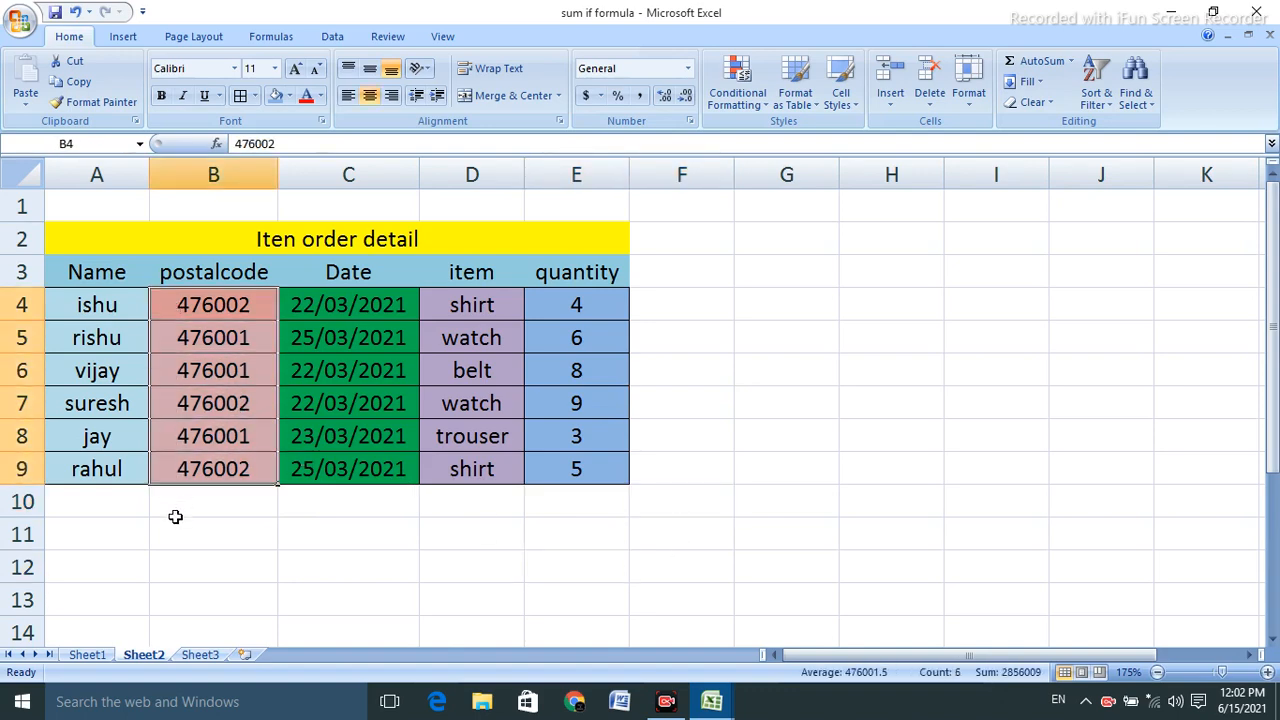
{"action": "left_click", "coordinate": [609, 538]}
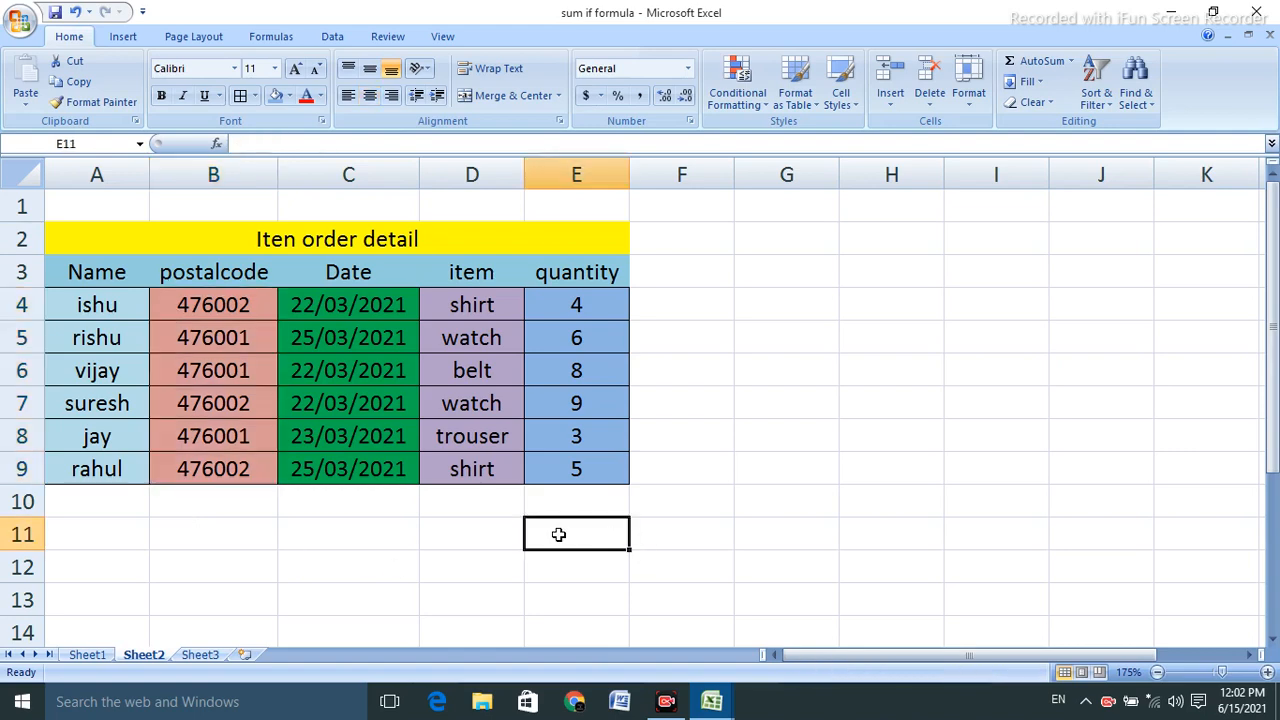
Enter the label "postal code" in cell D11, below the order detail table
{"action": "left_click", "coordinate": [453, 540]}
{"action": "type", "text": "ps"}
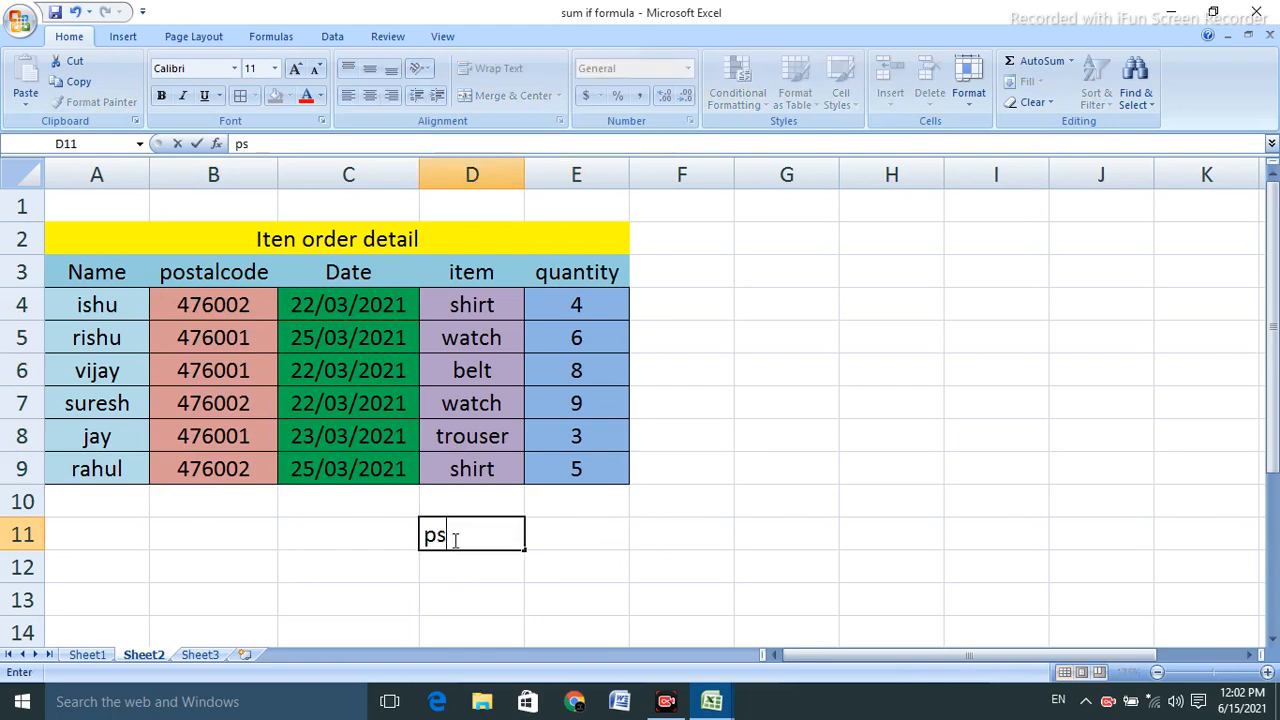
{"action": "key", "text": "BackSpace"}
{"action": "type", "text": "ostal code"}
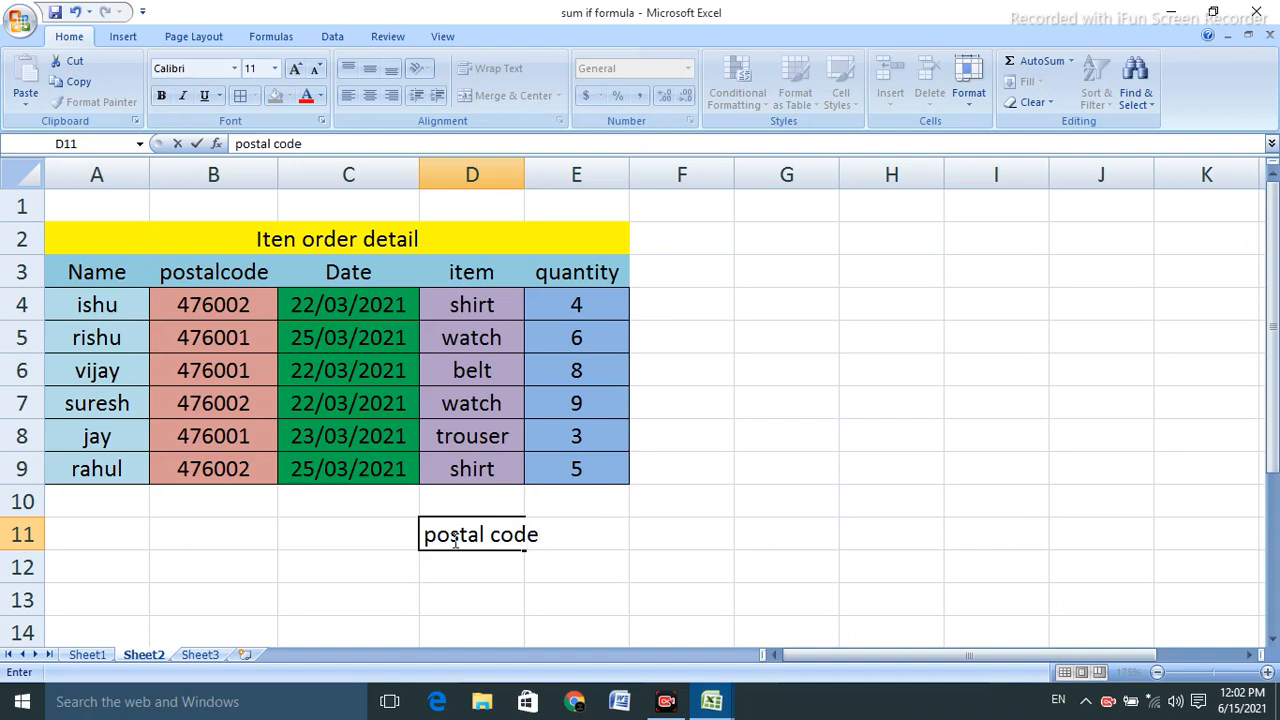
{"action": "left_click", "coordinate": [340, 538]}
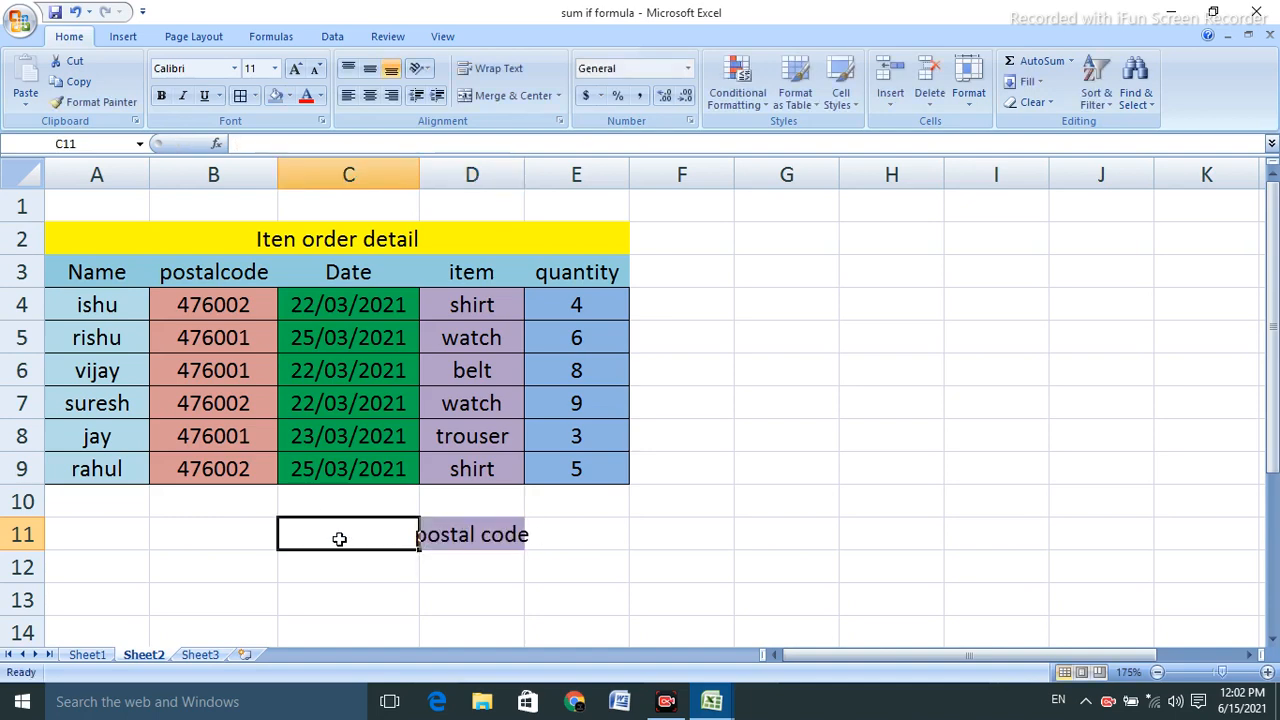
Copy the cell formatting of postalcode cell B9 onto the "postal code" label in D11
{"action": "left_click", "coordinate": [258, 467]}
{"action": "left_click", "coordinate": [96, 102]}
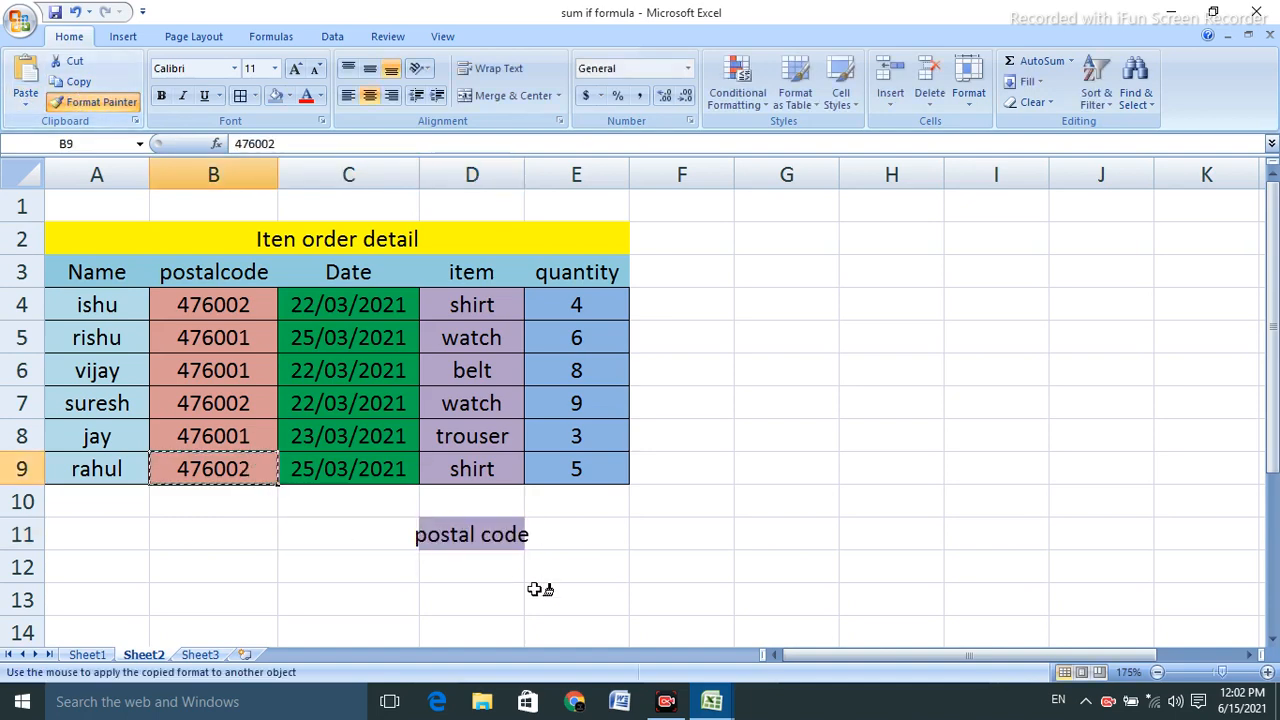
{"action": "left_click", "coordinate": [480, 533]}
{"action": "left_click", "coordinate": [542, 532]}
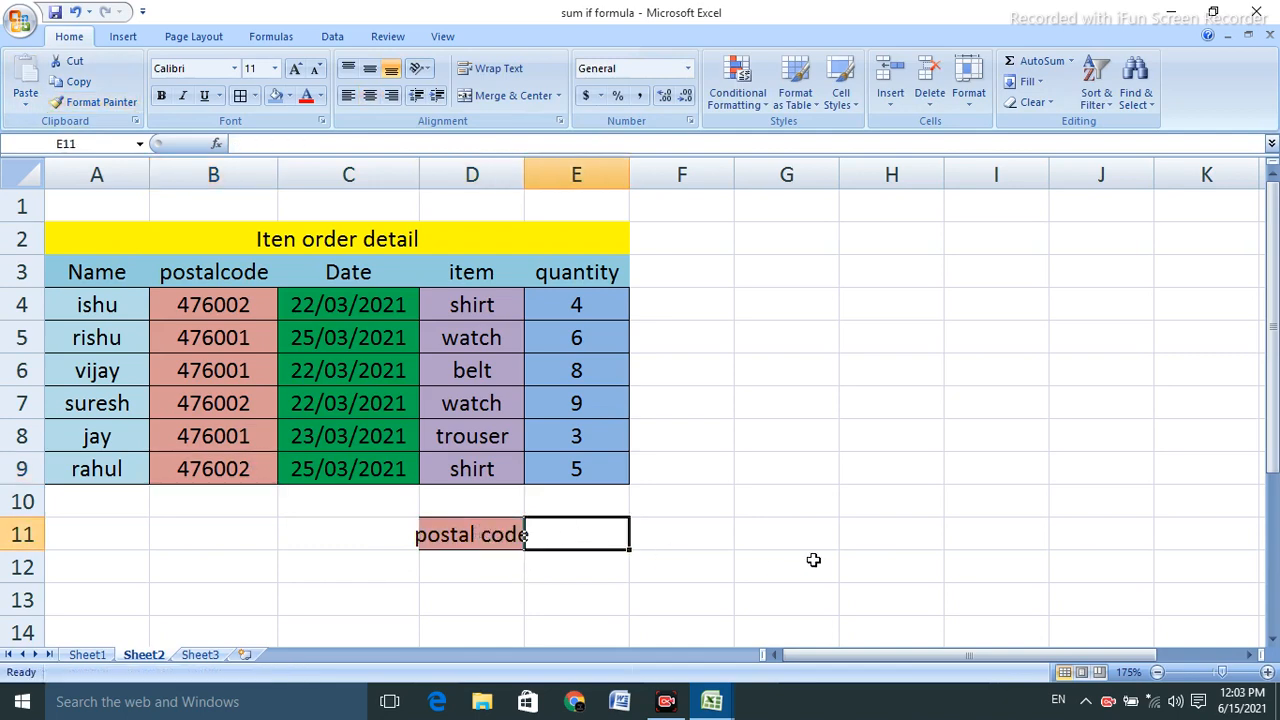
{"action": "left_click", "coordinate": [697, 532]}
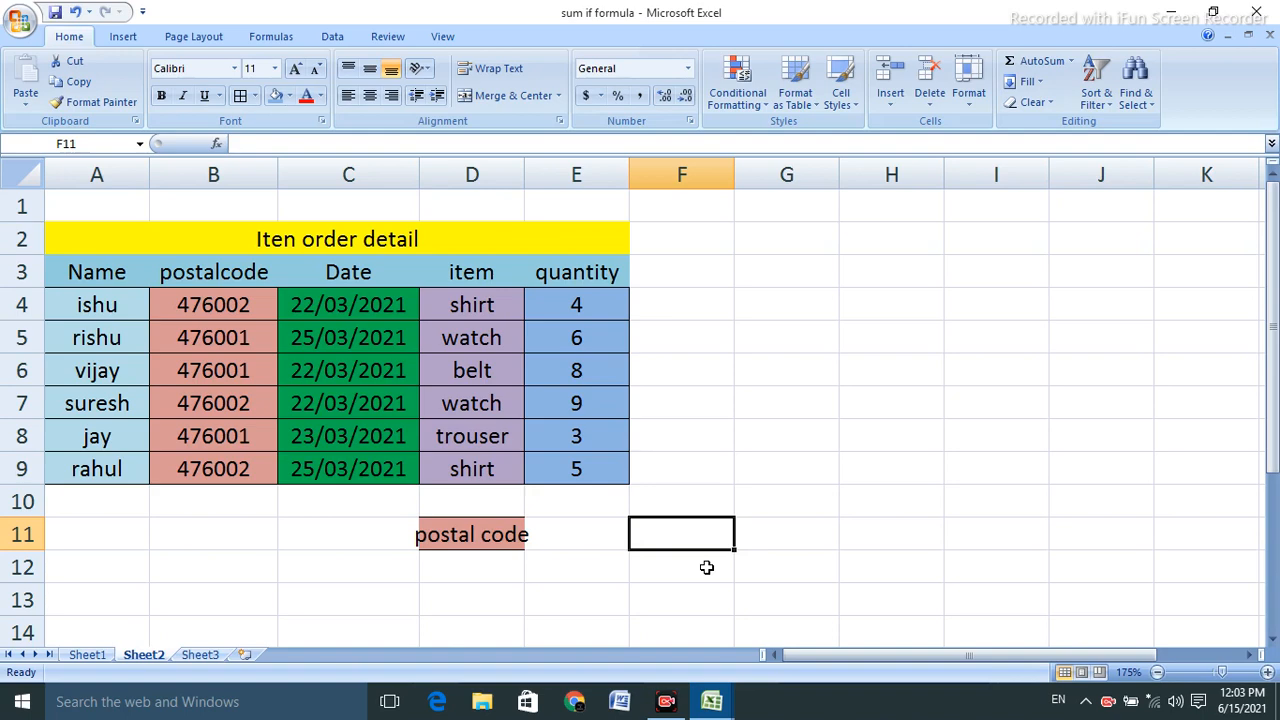
Replace the label in D11 with the postal code 476001
{"action": "left_click", "coordinate": [509, 534]}
{"action": "key", "text": "BackSpace"}
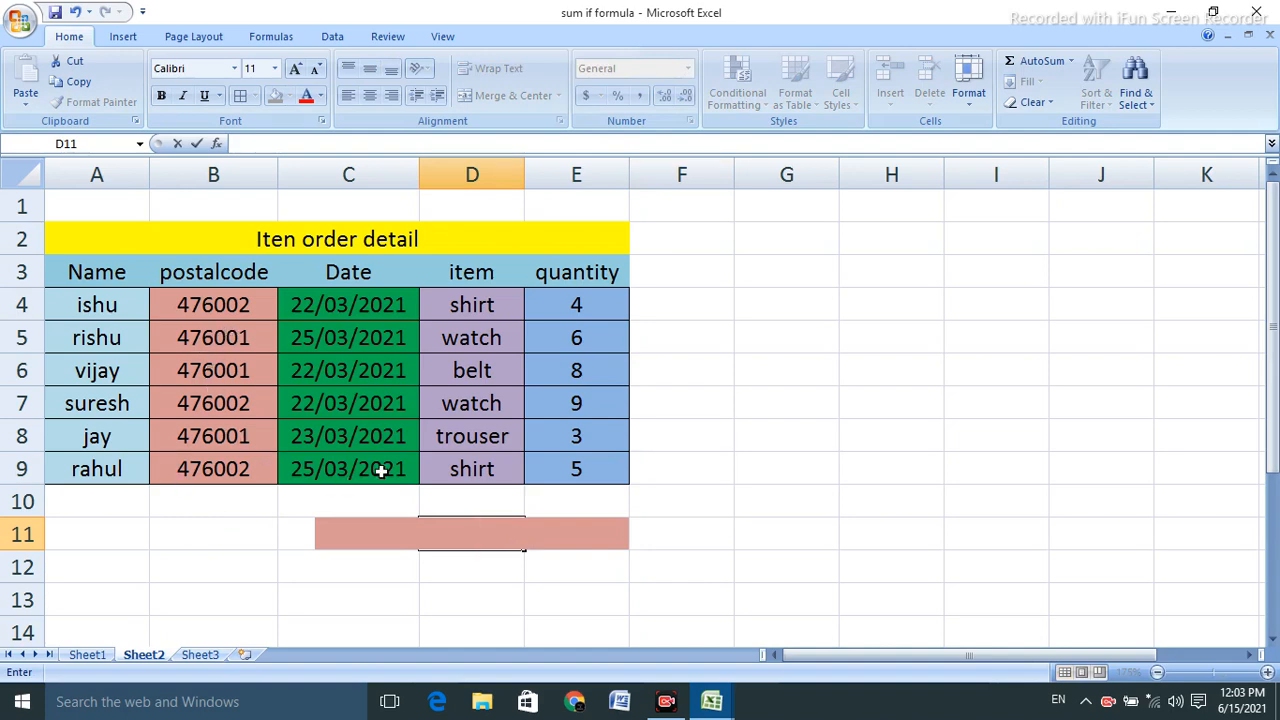
{"action": "type", "text": "476001"}
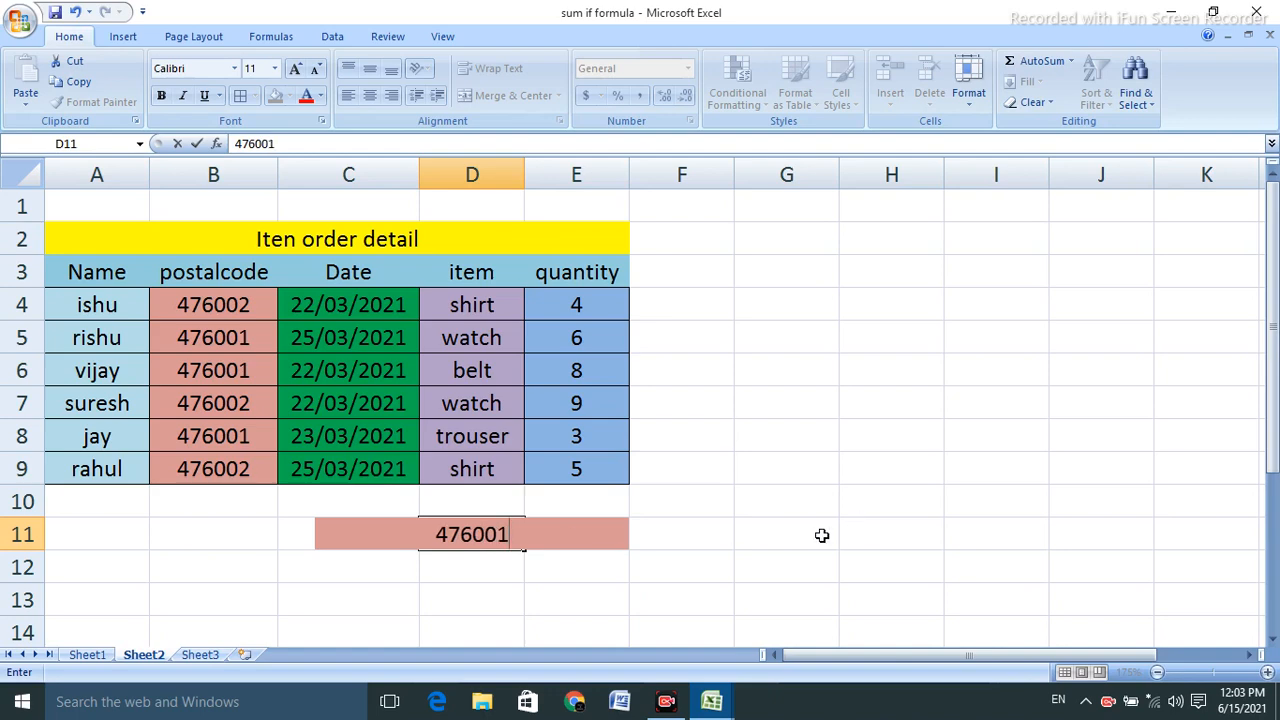
Start a SUMIF formula in G11 with the postalcode cells B4:B9 as its range
{"action": "left_click", "coordinate": [786, 540]}
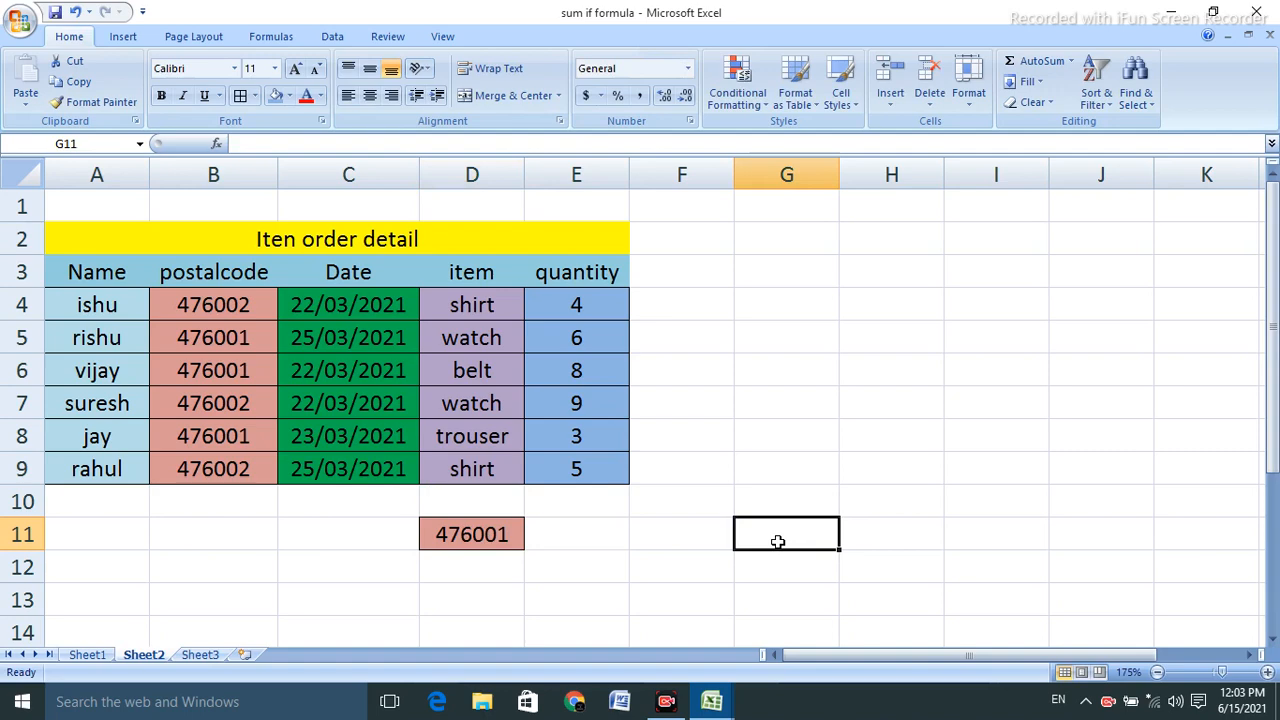
{"action": "type", "text": "=sum"}
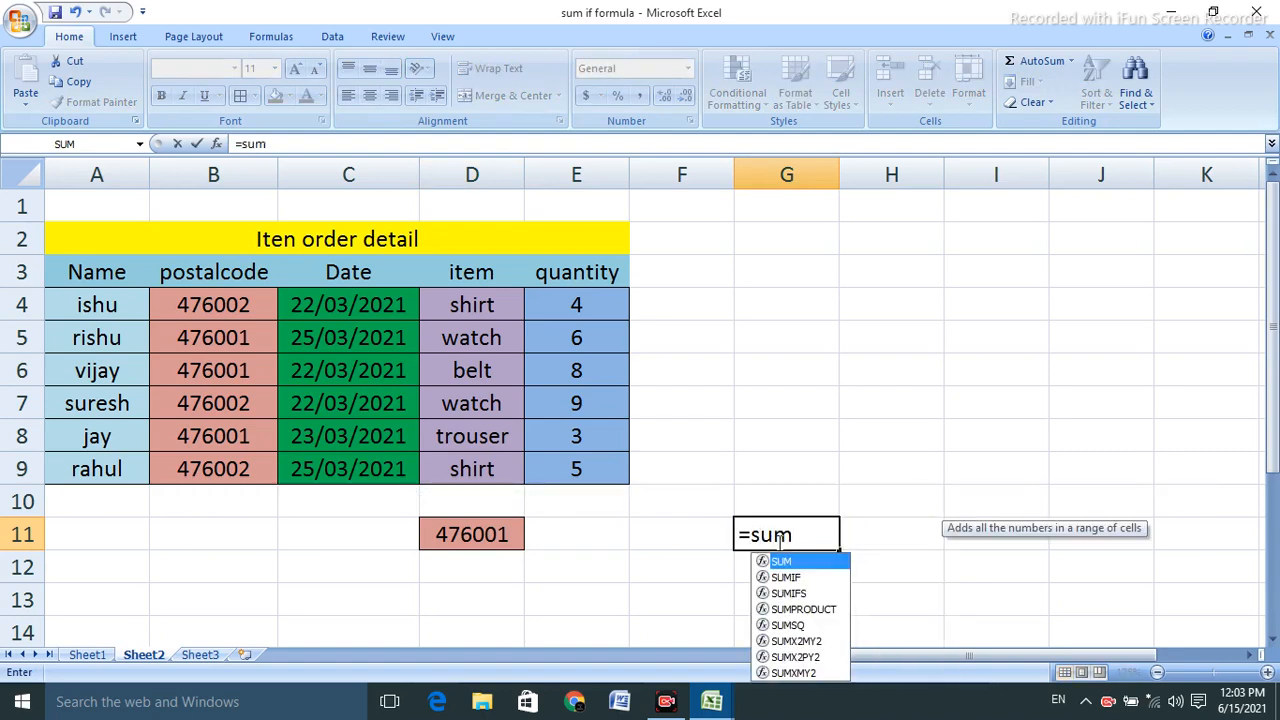
{"action": "type", "text": "if"}
{"action": "key", "text": "Tab"}
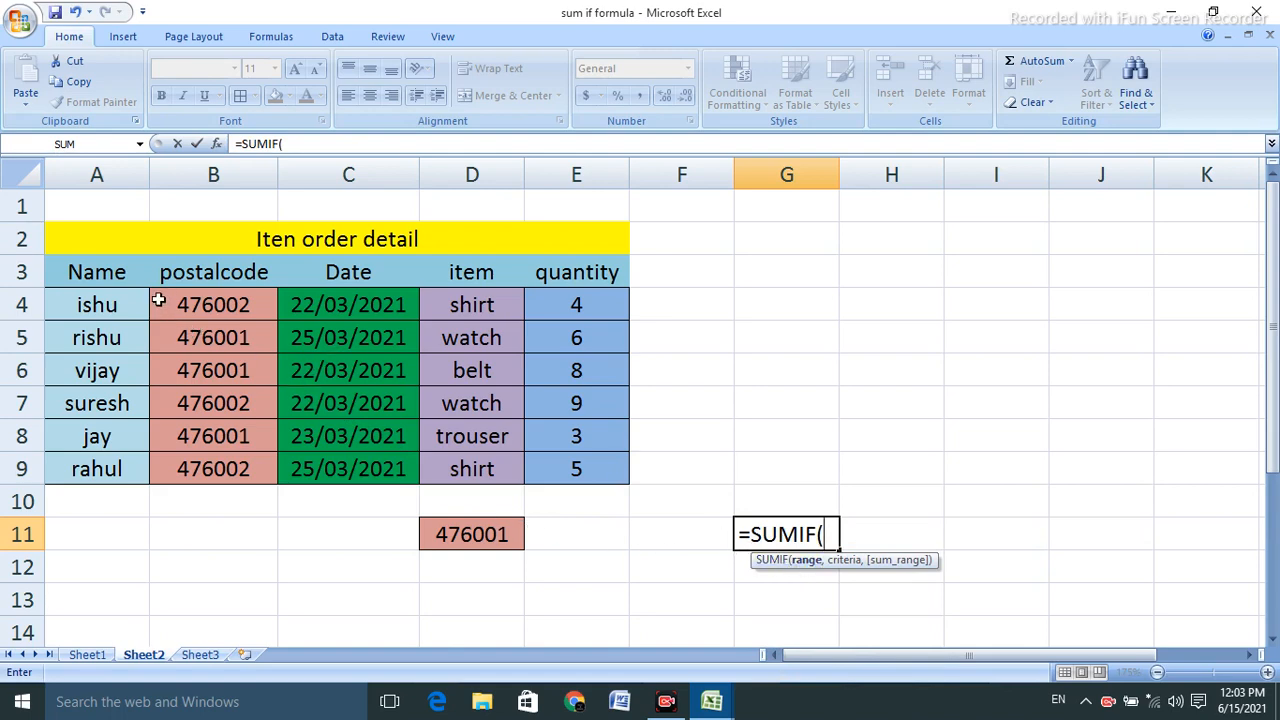
{"action": "left_click_drag", "start_coordinate": [158, 300], "coordinate": [188, 472]}
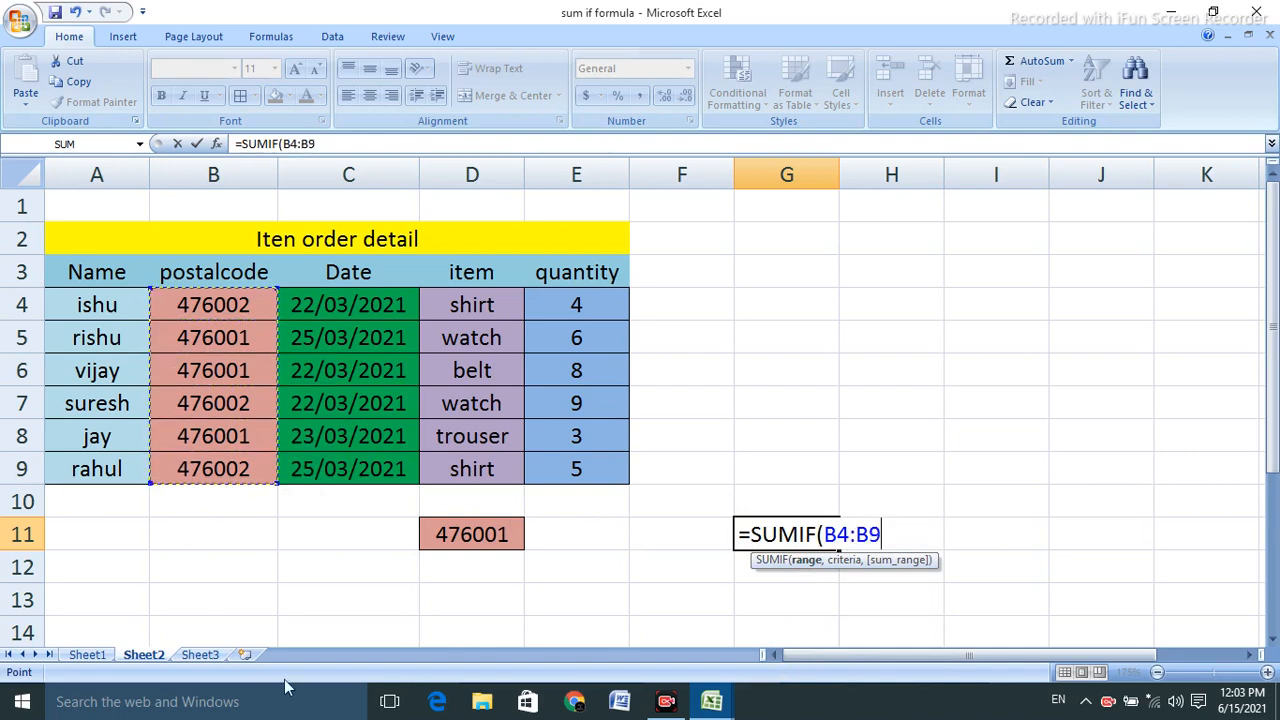
Complete the SUMIF formula in G11 with the criterion 476001 and the sum range E4:E9
{"action": "type", "text": ","}
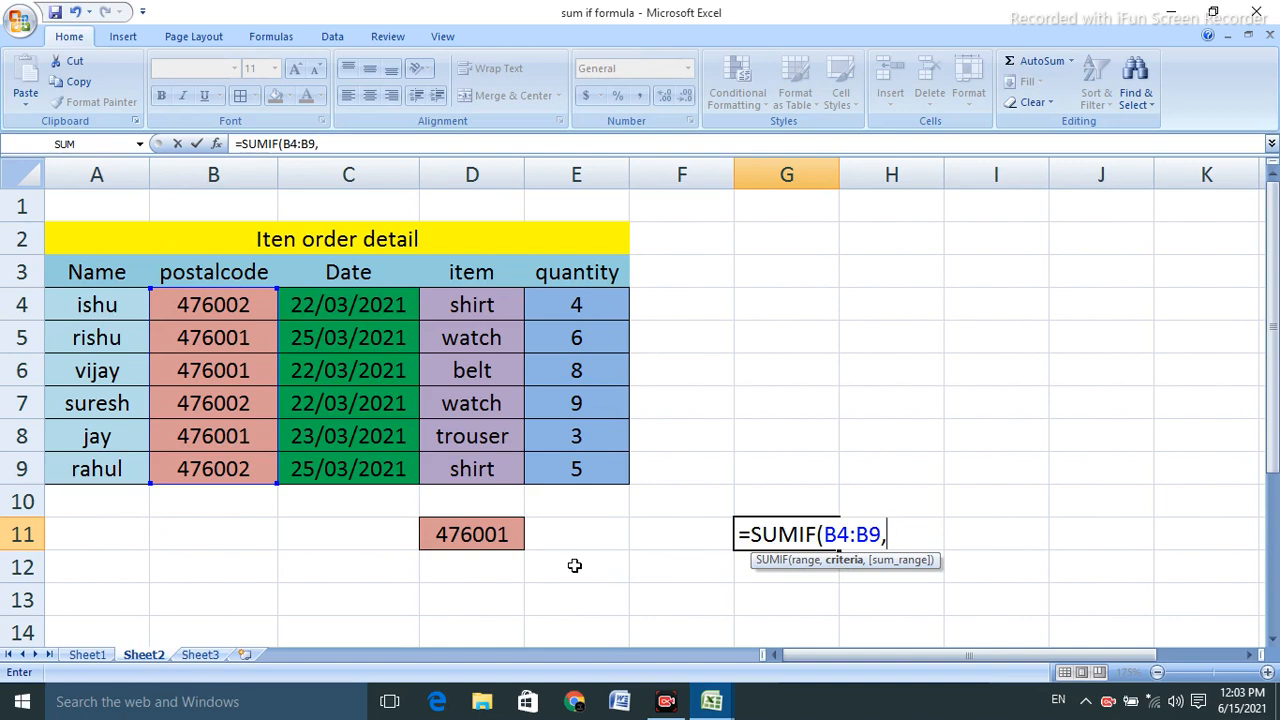
{"action": "type", "text": "476001"}
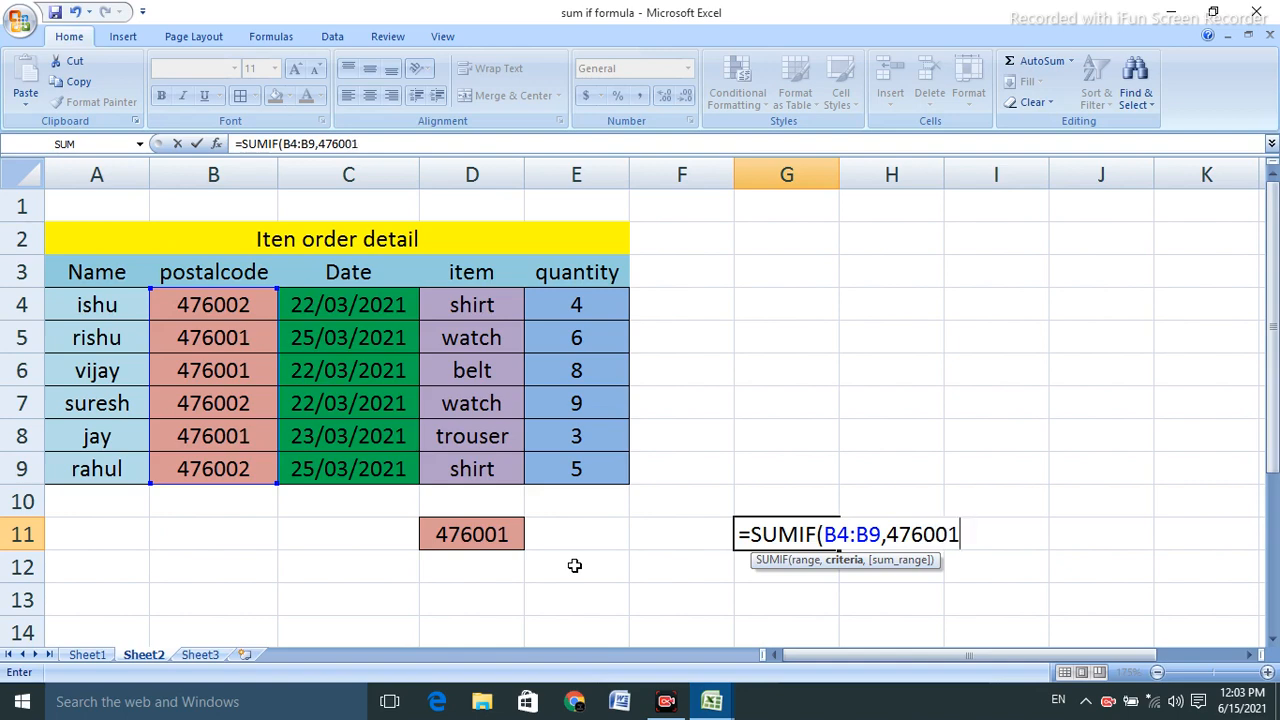
{"action": "type", "text": ","}
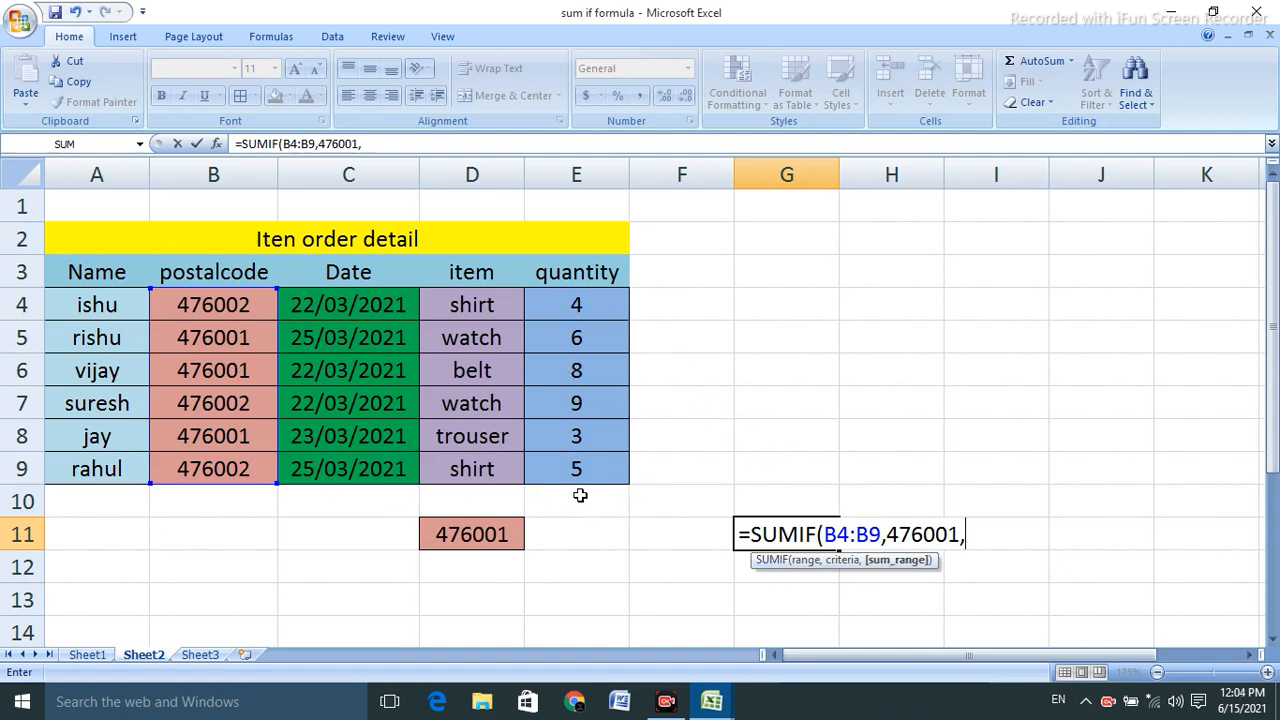
{"action": "left_click_drag", "start_coordinate": [548, 300], "coordinate": [594, 454]}
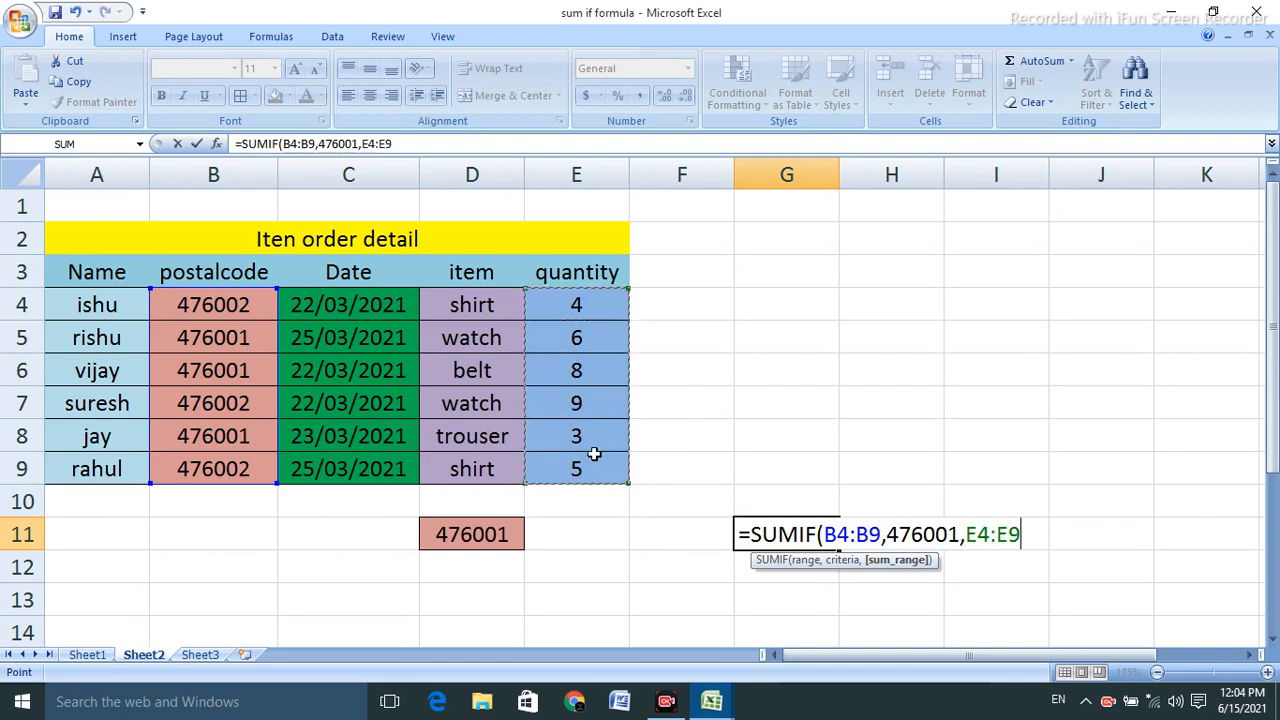
{"action": "type", "text": ")"}
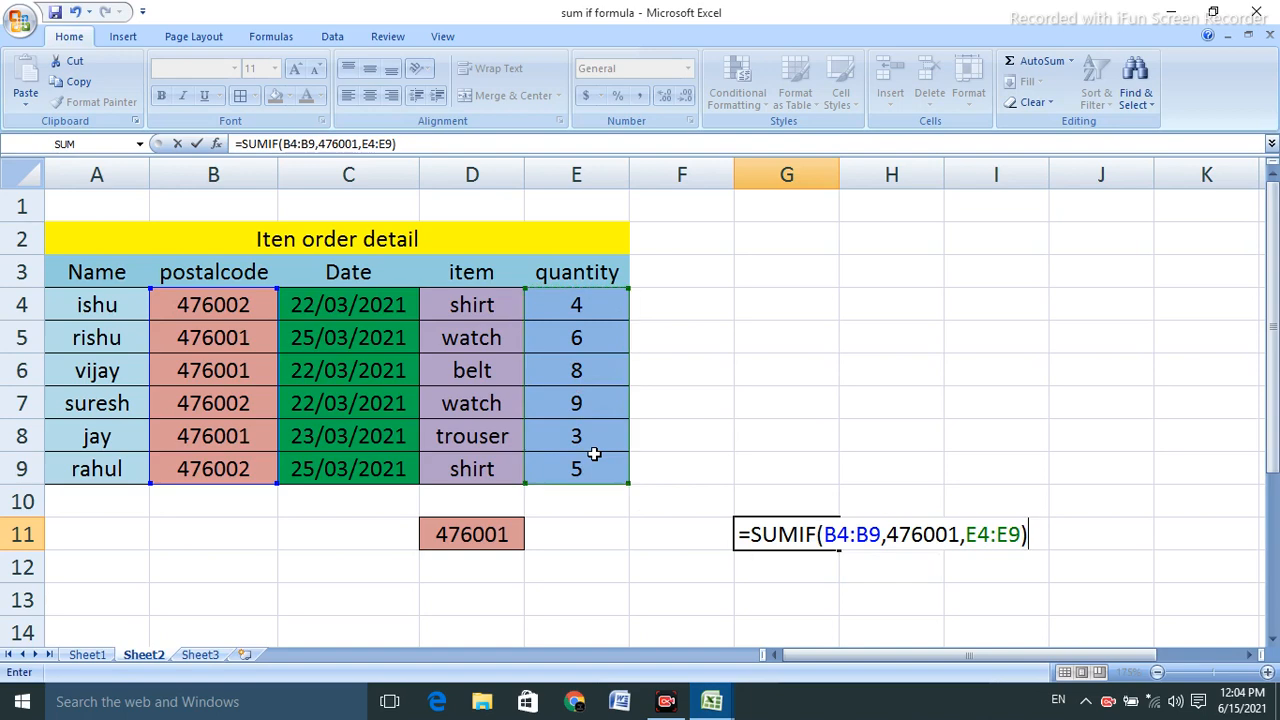
{"action": "key", "text": "Return"}
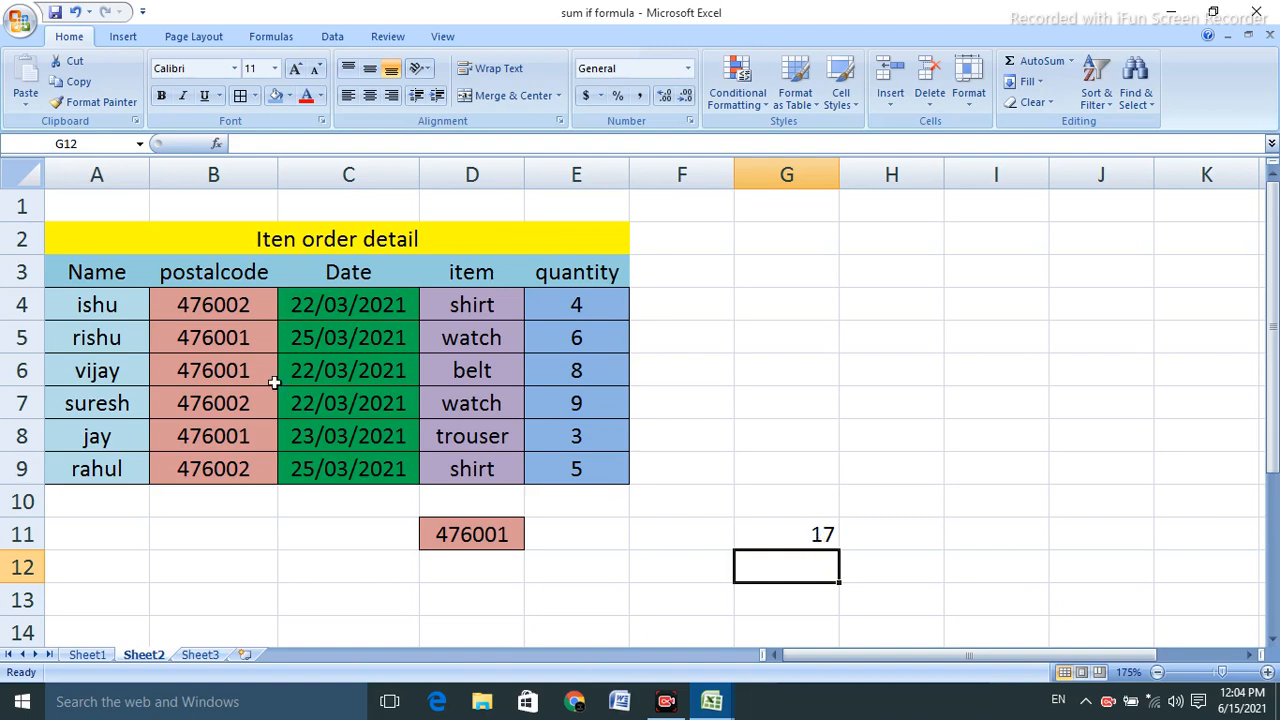
Check the table rows with postal code 476001 and their quantities against the total in G11
{"action": "left_click", "coordinate": [228, 340]}
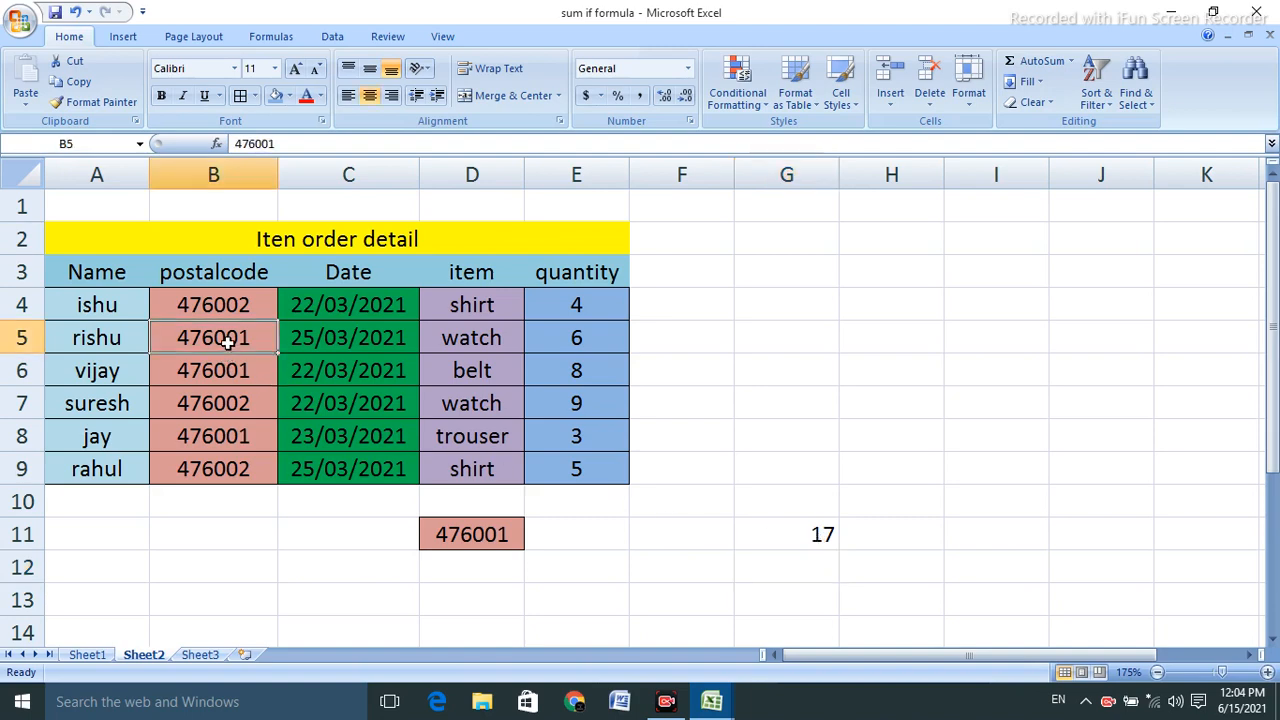
{"action": "left_click", "coordinate": [571, 336]}
{"action": "left_click", "coordinate": [217, 377]}
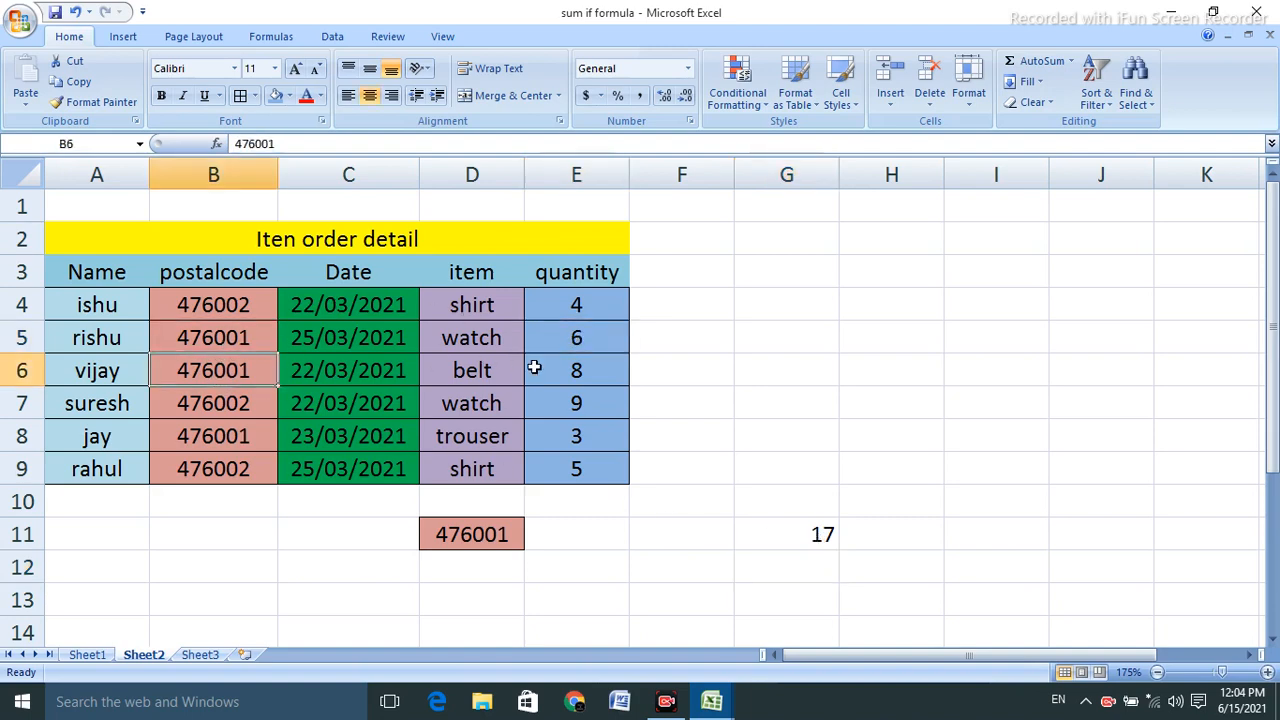
{"action": "left_click", "coordinate": [258, 444]}
{"action": "left_click", "coordinate": [614, 440]}
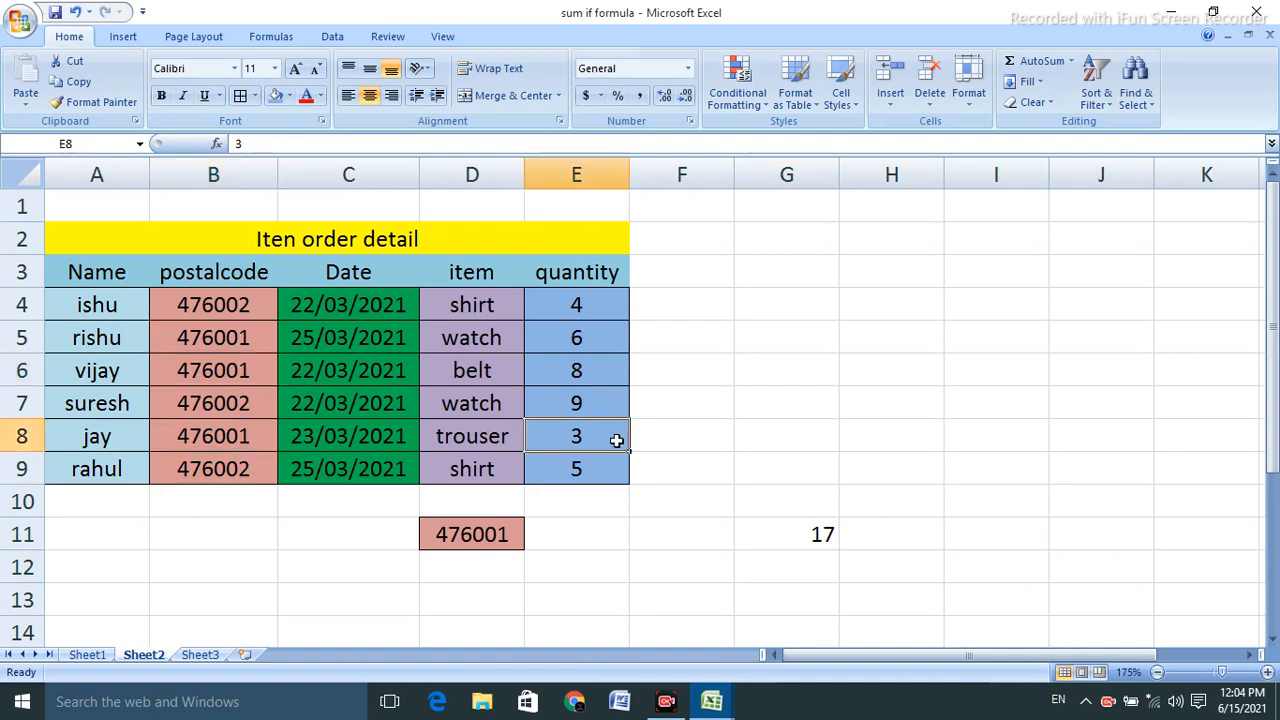
{"action": "left_click", "coordinate": [806, 540]}
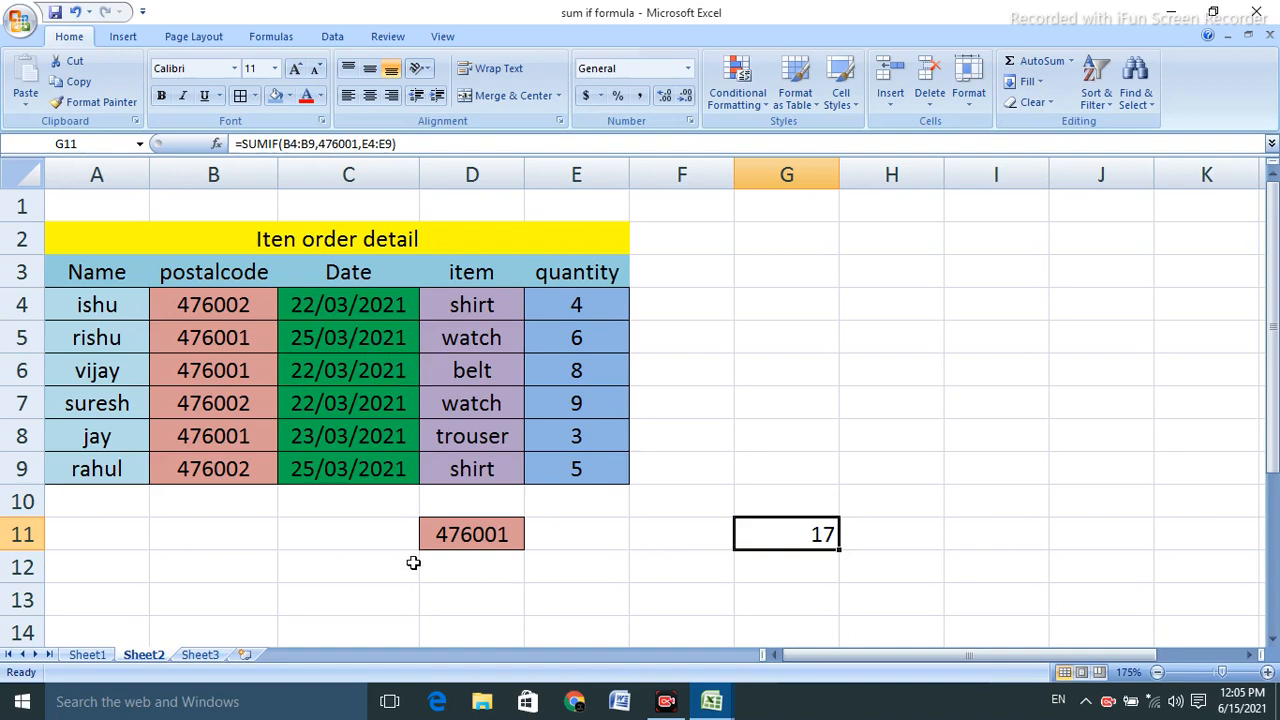
Copy the date 22/03/2021 from C4 into D12, below the 476001 label
{"action": "left_click", "coordinate": [302, 305]}
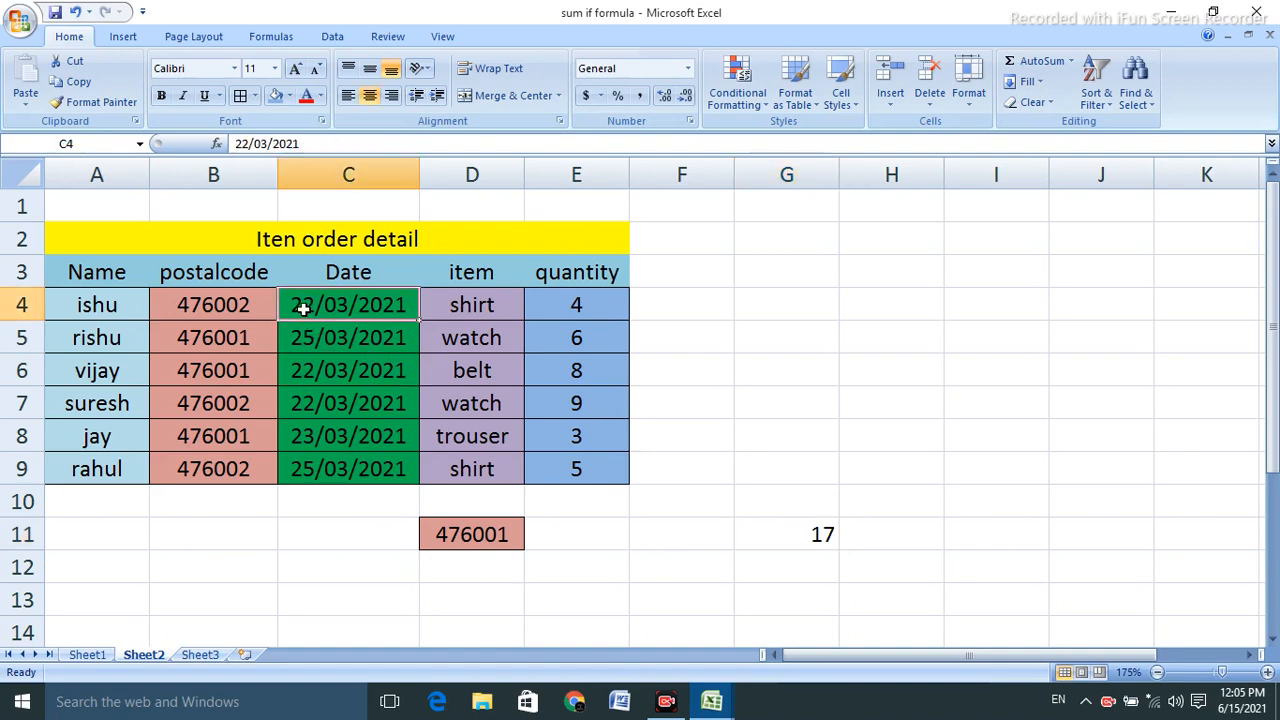
{"action": "key", "text": "ctrl+c"}
{"action": "left_click", "coordinate": [445, 572]}
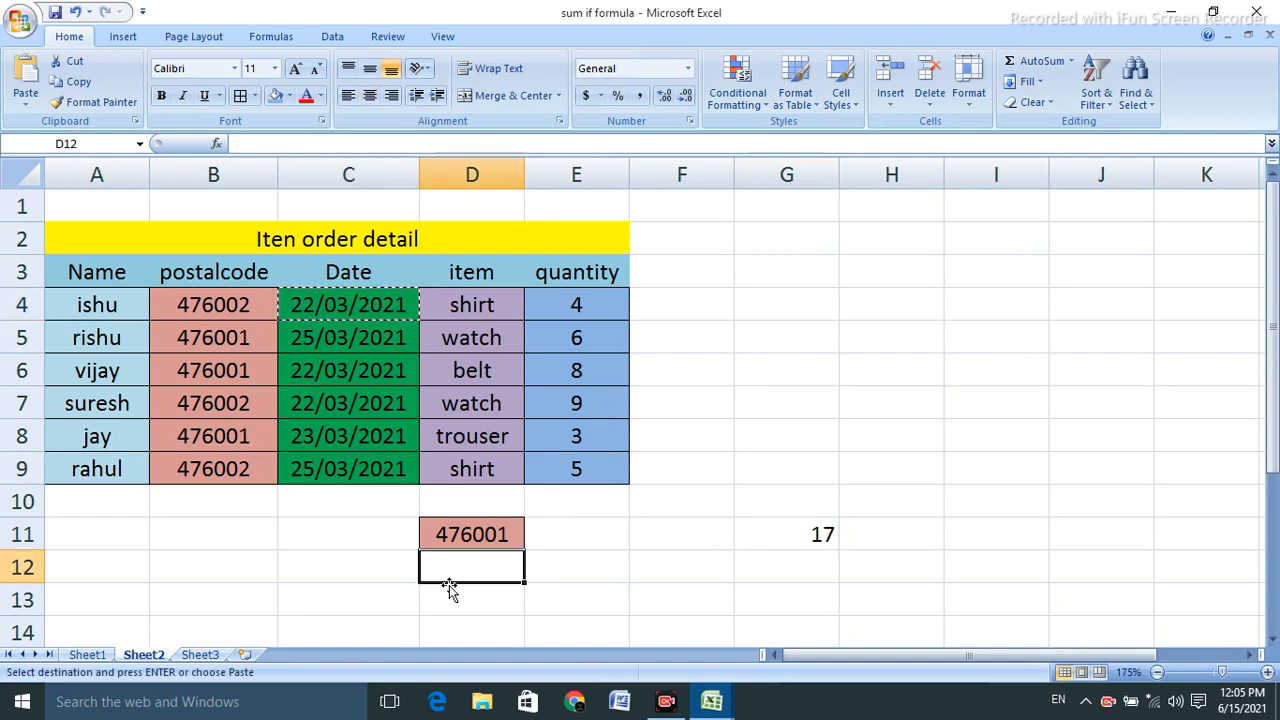
{"action": "key", "text": "ctrl+v"}
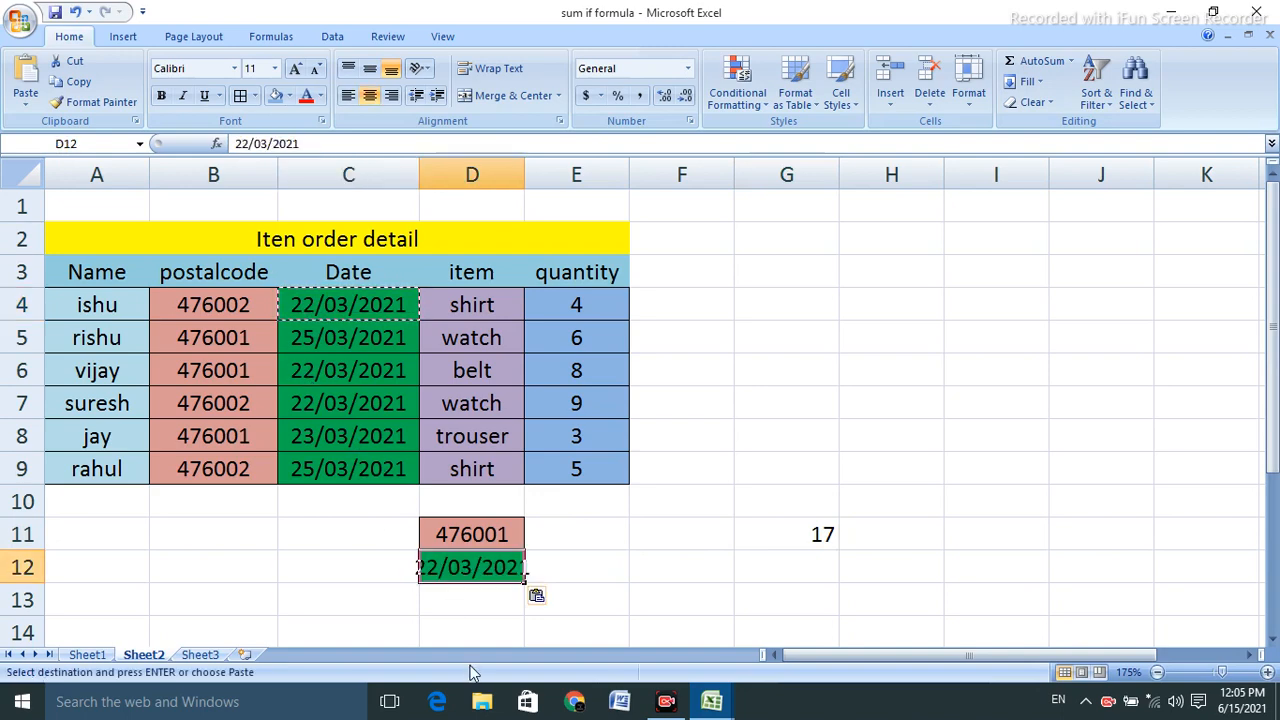
Start a SUMIF formula in G12 with the date cells C4:C9 as its range
{"action": "left_click", "coordinate": [778, 569]}
{"action": "type", "text": "="}
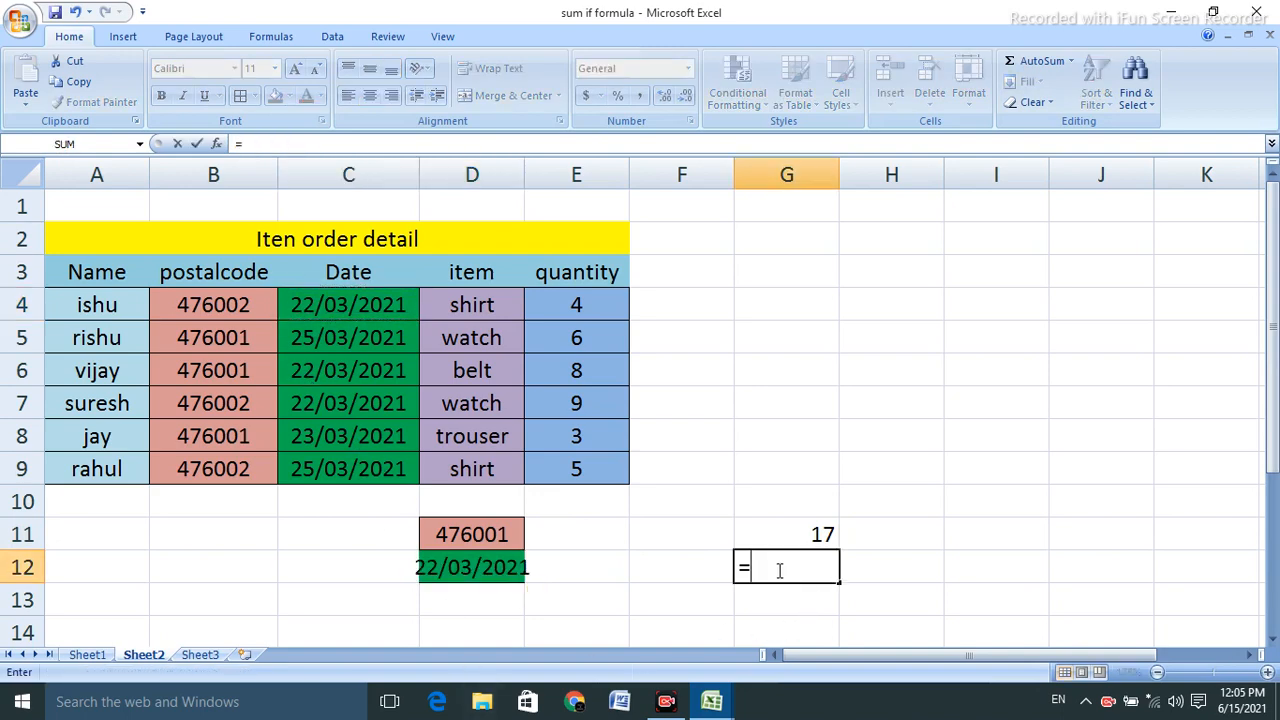
{"action": "type", "text": "sum"}
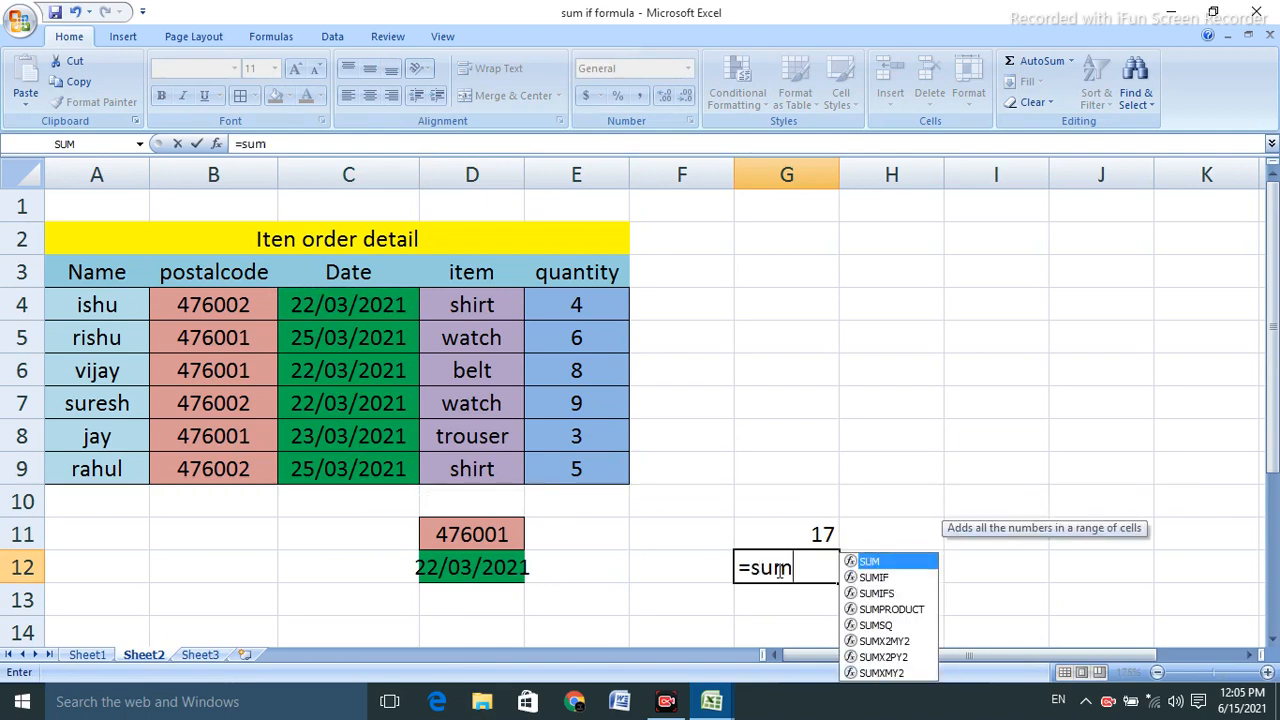
{"action": "type", "text": "if"}
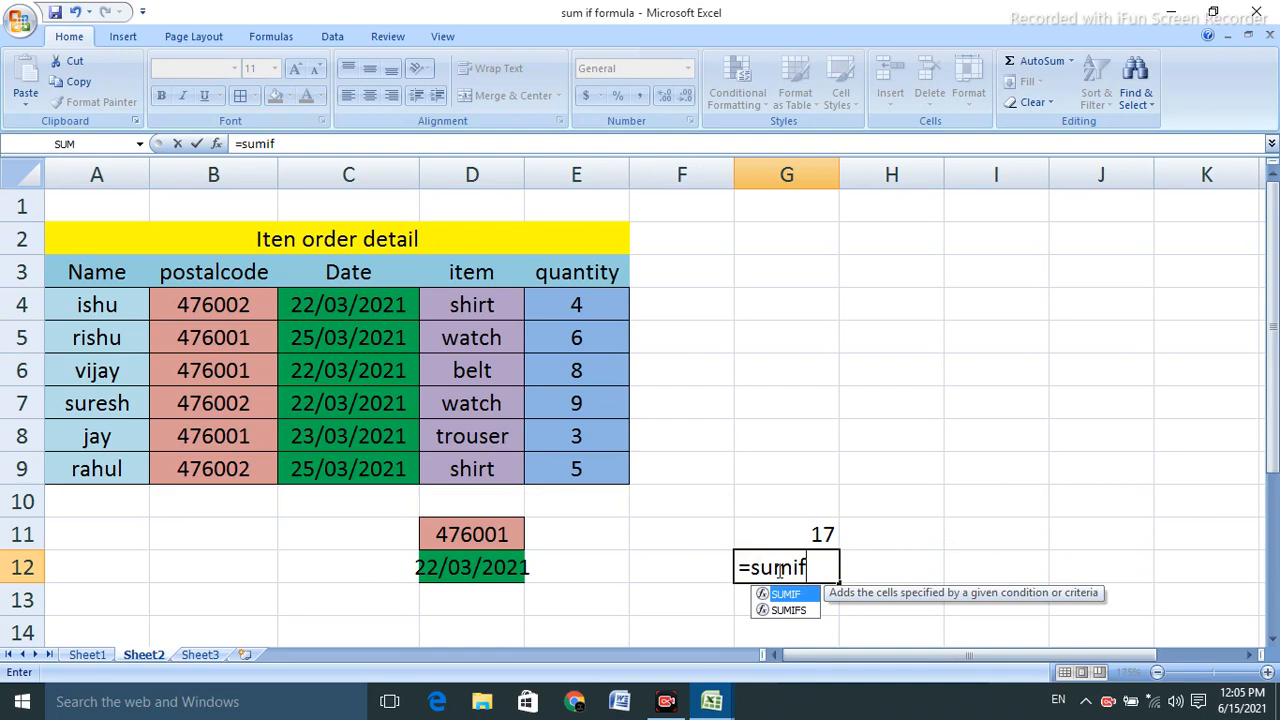
{"action": "type", "text": "9"}
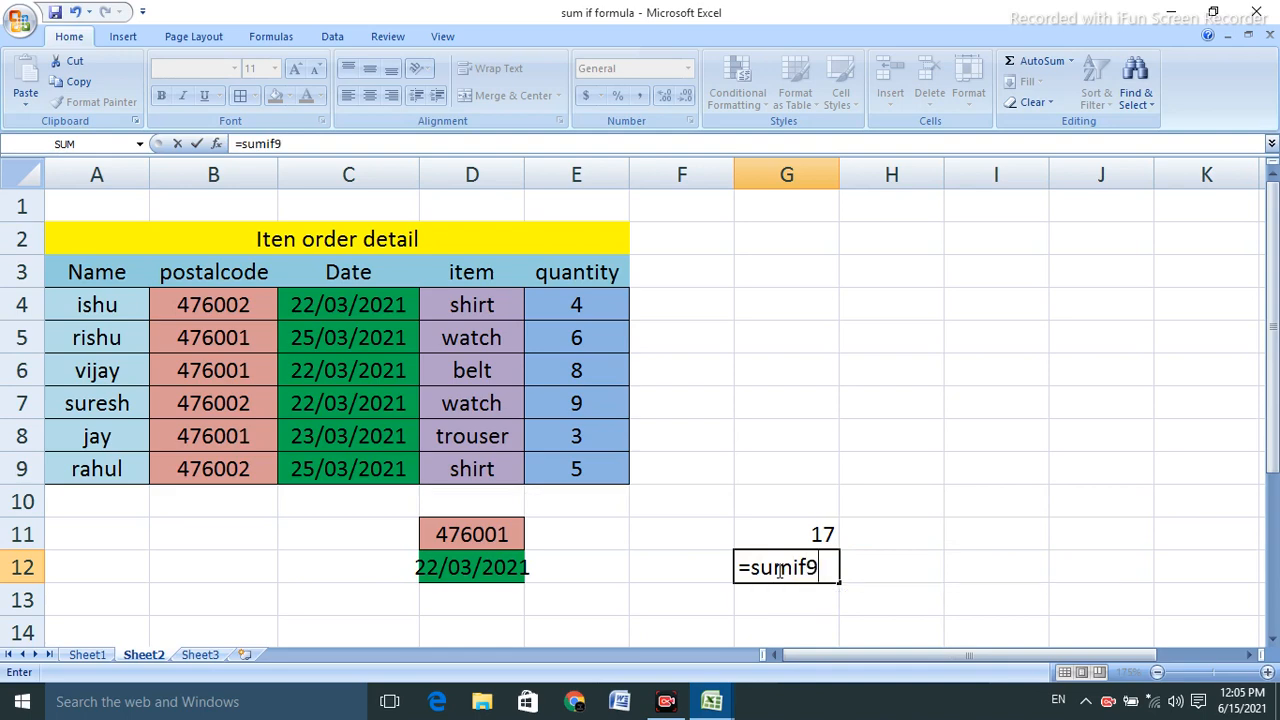
{"action": "key", "text": "BackSpace"}
{"action": "type", "text": "("}
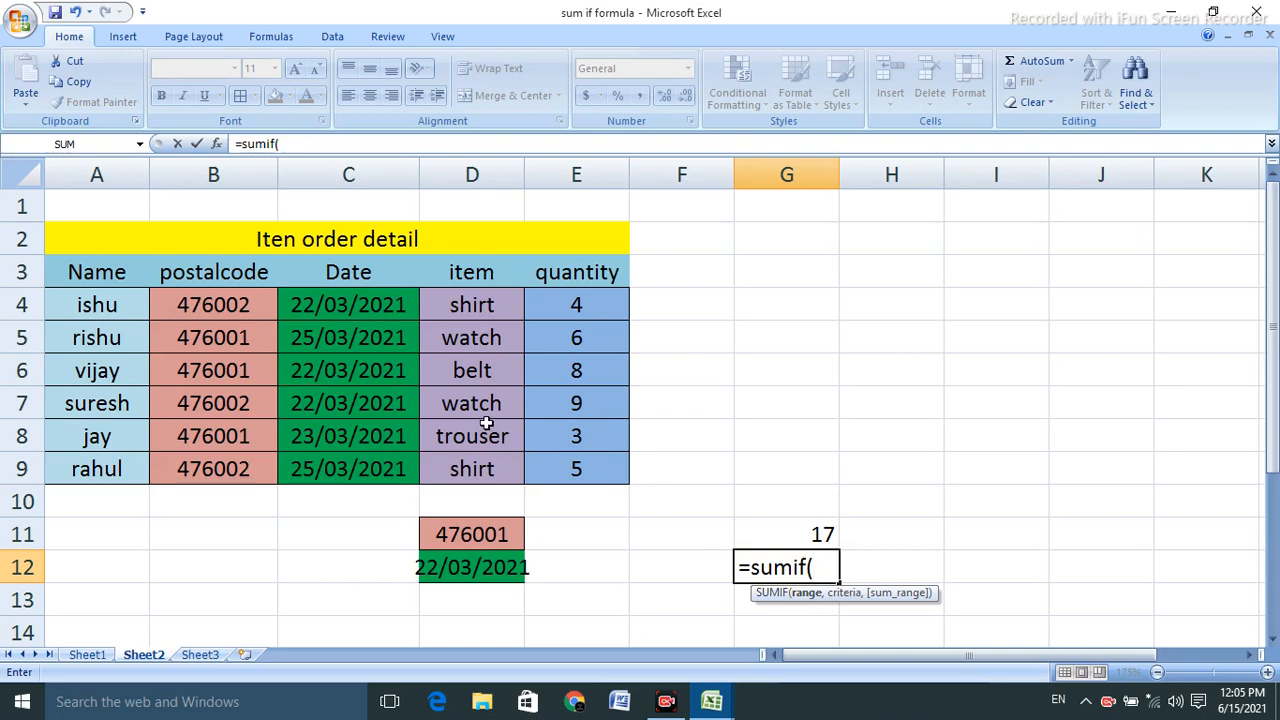
{"action": "left_click_drag", "start_coordinate": [299, 298], "coordinate": [326, 460]}
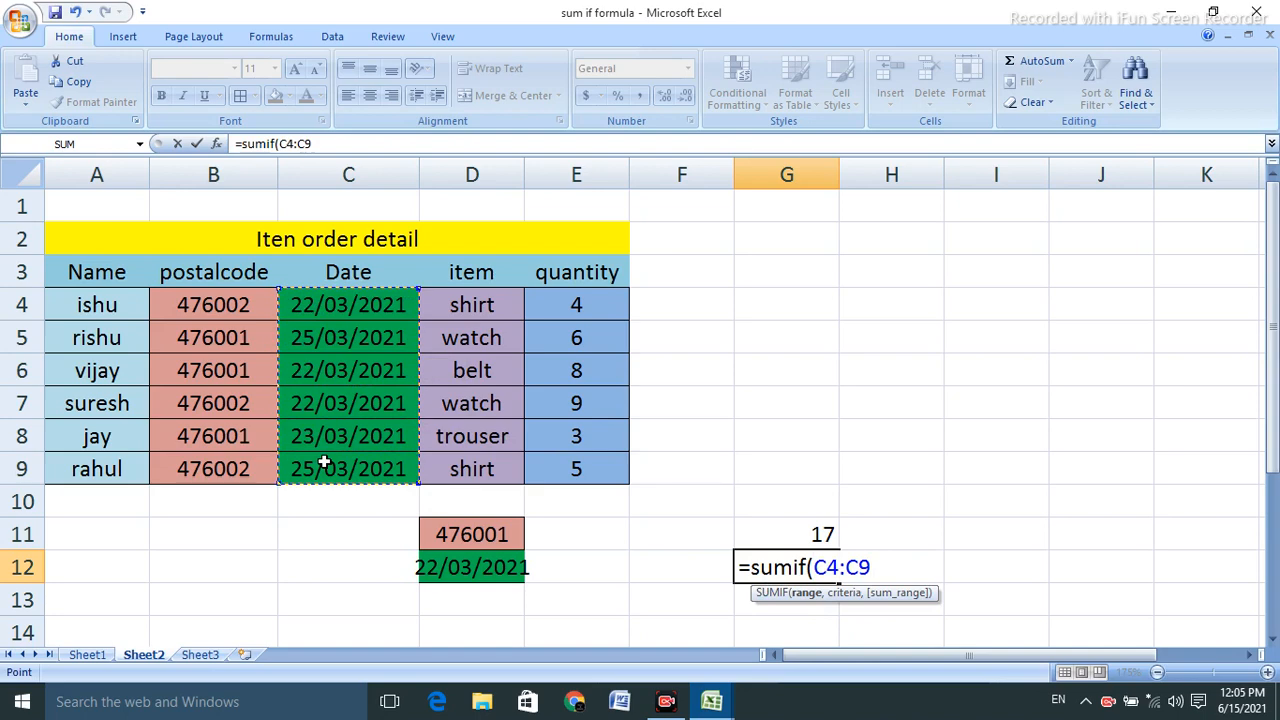
Complete the SUMIF formula in G12 with the criterion "22/03/2021" and the quantity cells E4:E9 as sum range
{"action": "type", "text": ","}
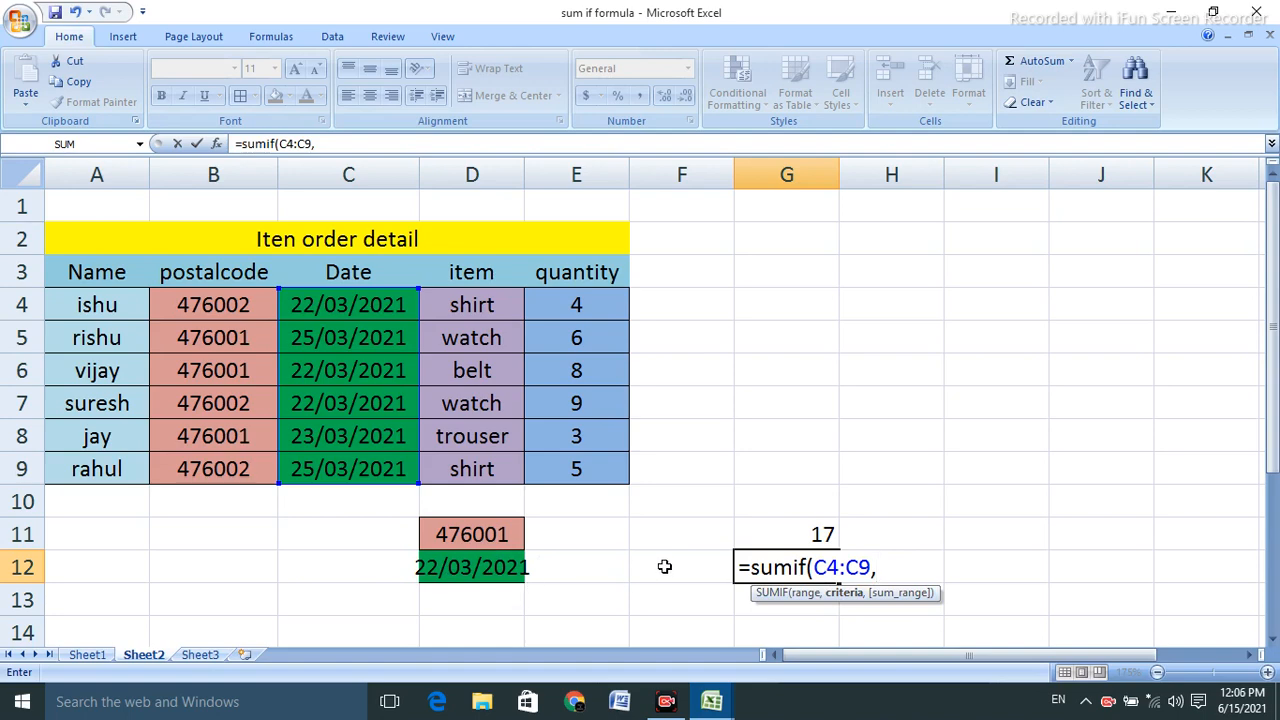
{"action": "type", "text": "\"22/03"}
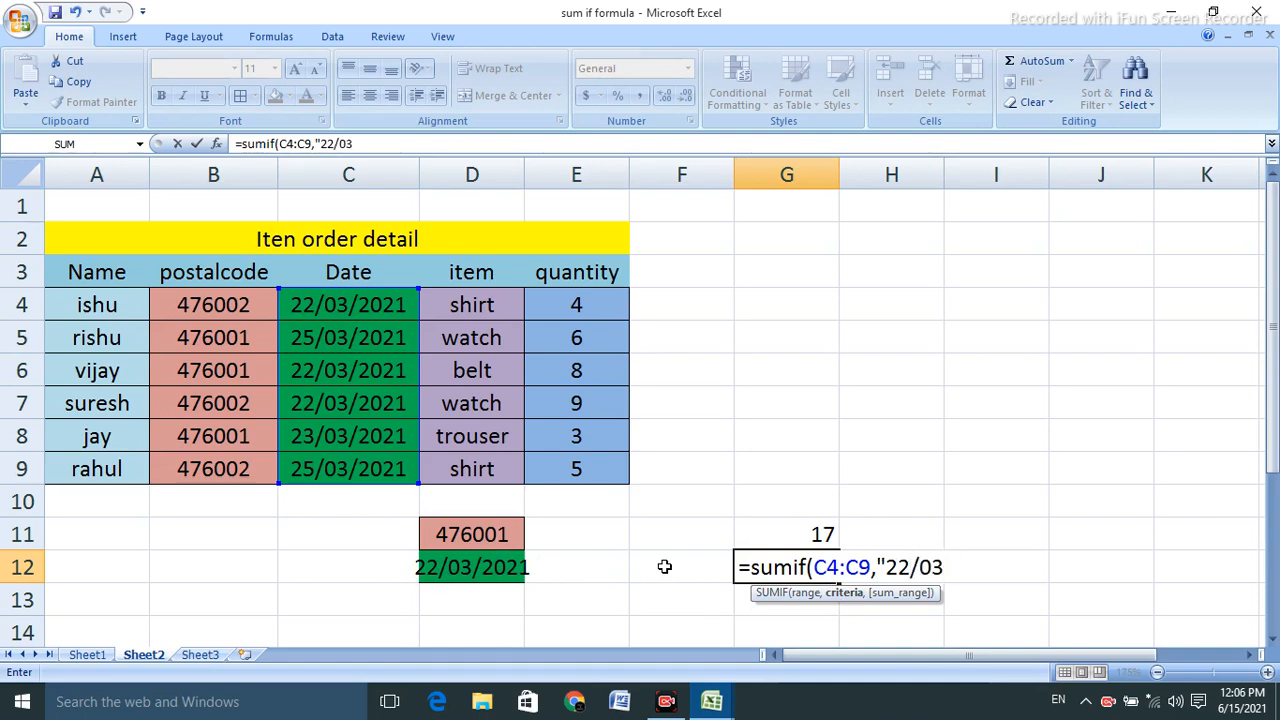
{"action": "type", "text": "/2021"}
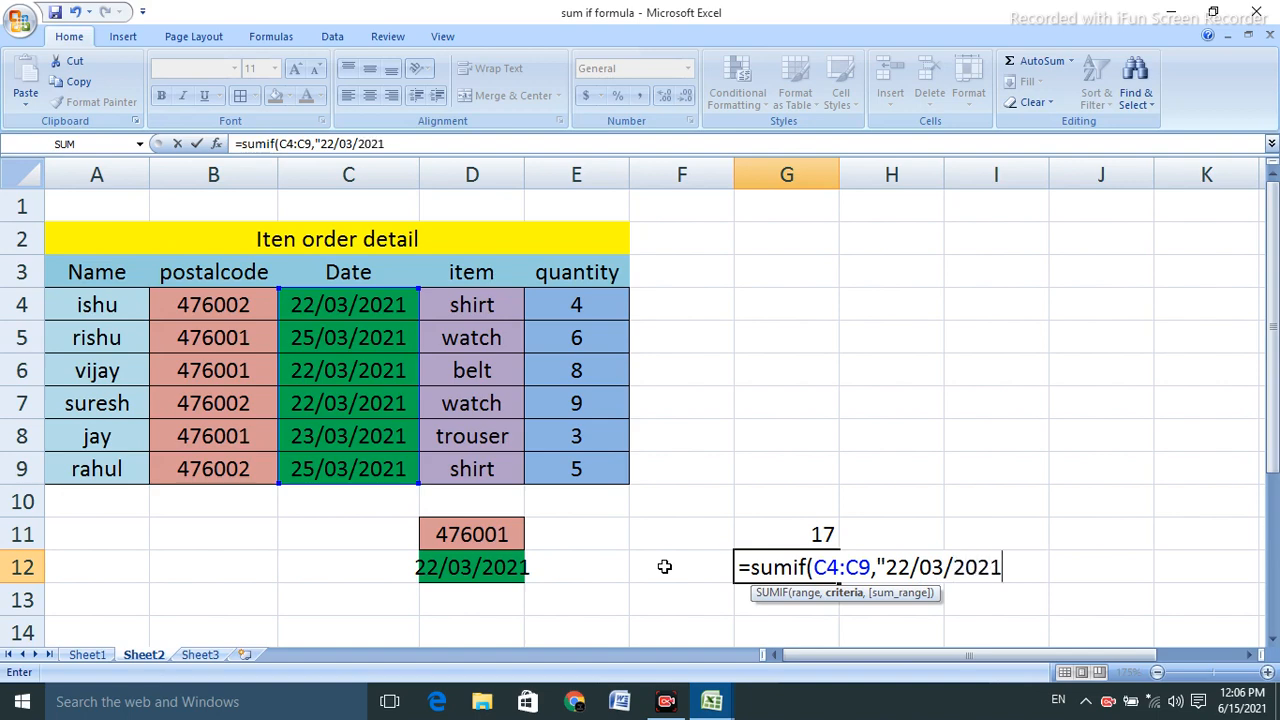
{"action": "type", "text": "\","}
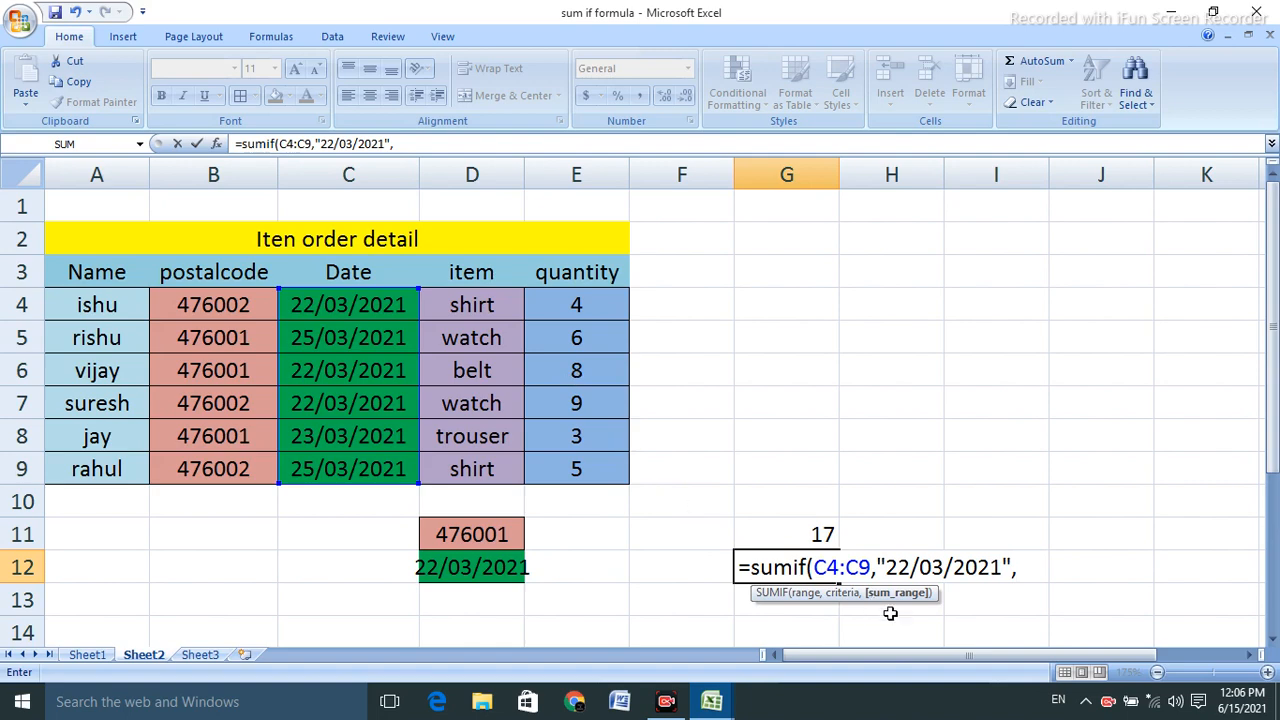
{"action": "left_click_drag", "start_coordinate": [540, 303], "coordinate": [569, 467]}
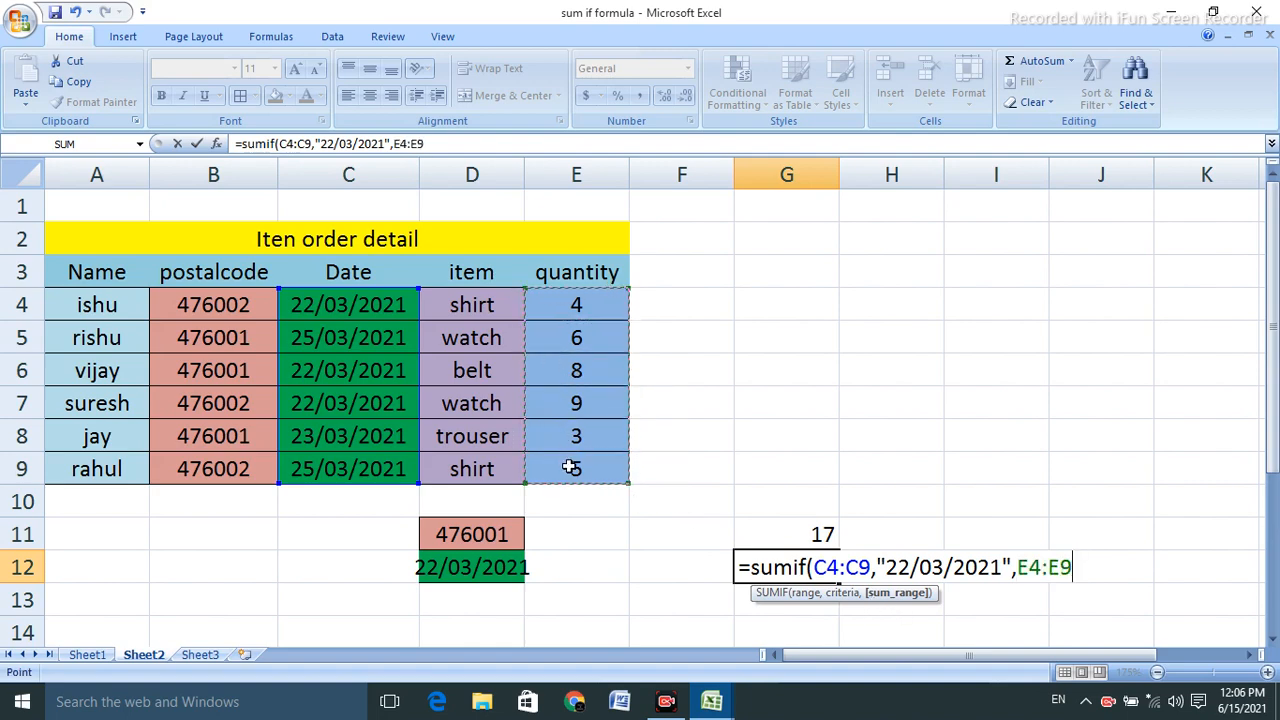
{"action": "type", "text": ")"}
{"action": "key", "text": "Return"}
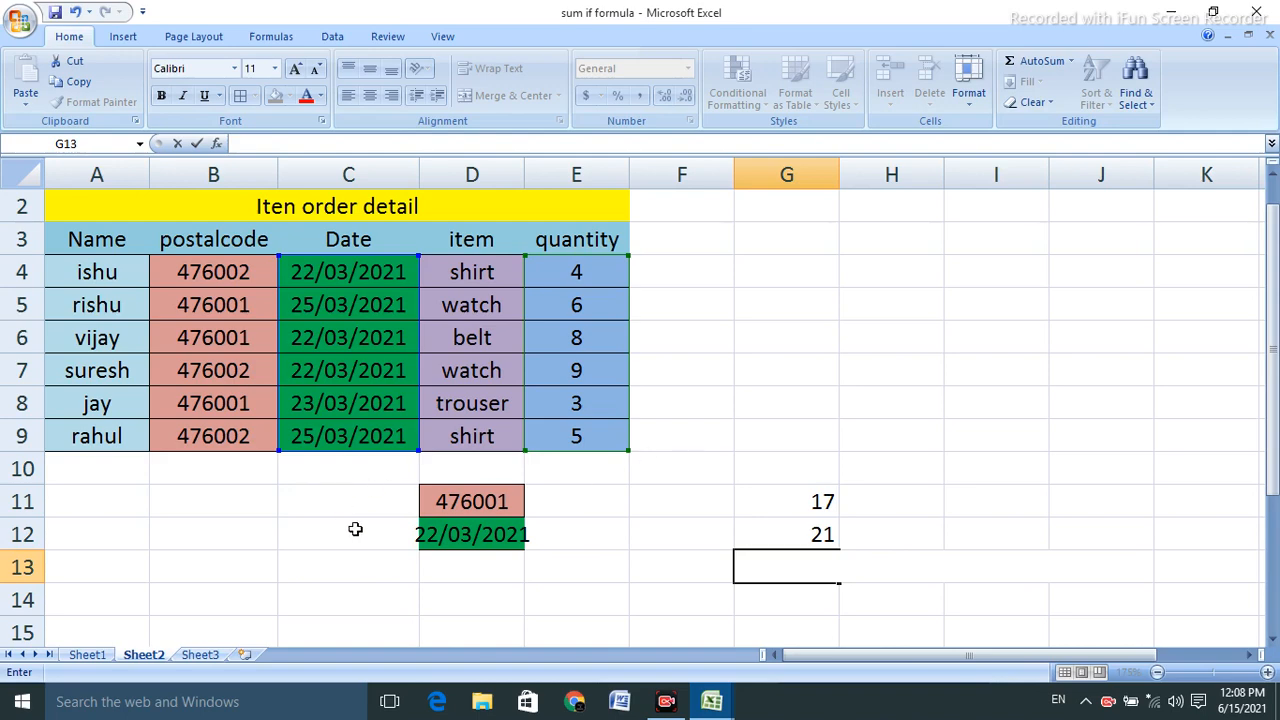
{"action": "left_click", "coordinate": [288, 466]}
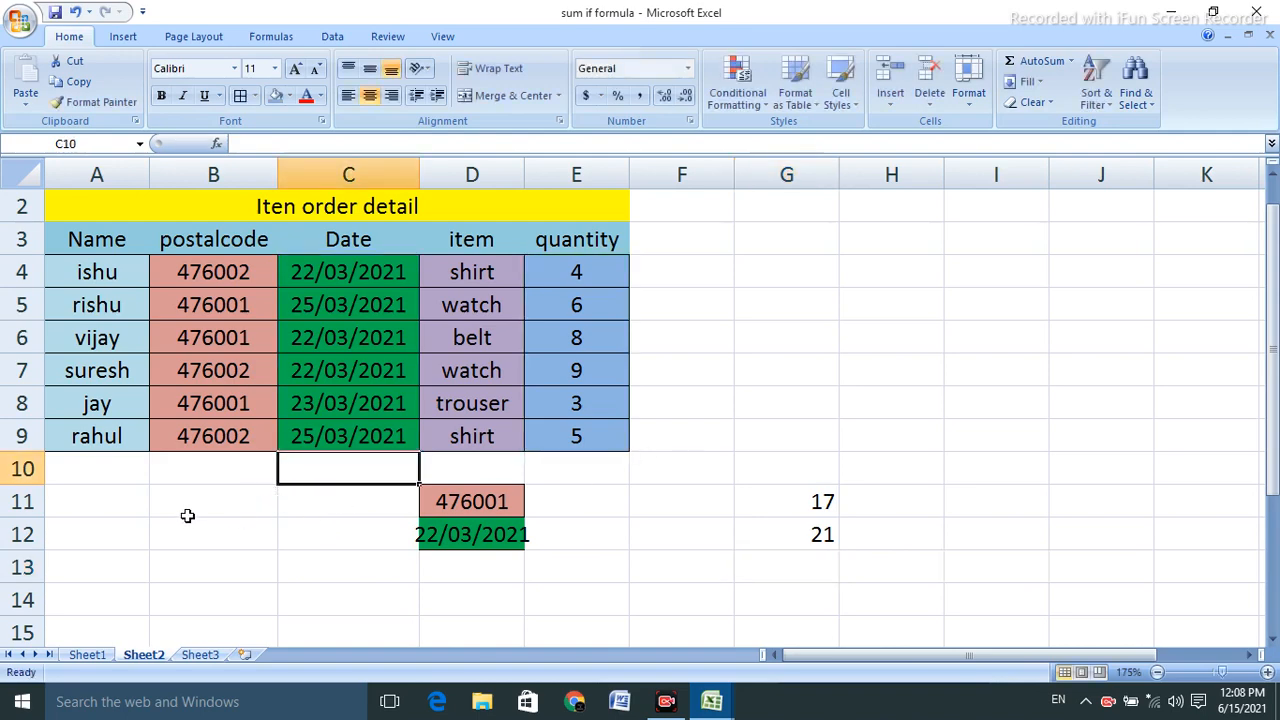
Copy the date 25/03/2021 from C9 into D14, leaving an empty row below the 22/03/2021 label
{"action": "left_click", "coordinate": [295, 532]}
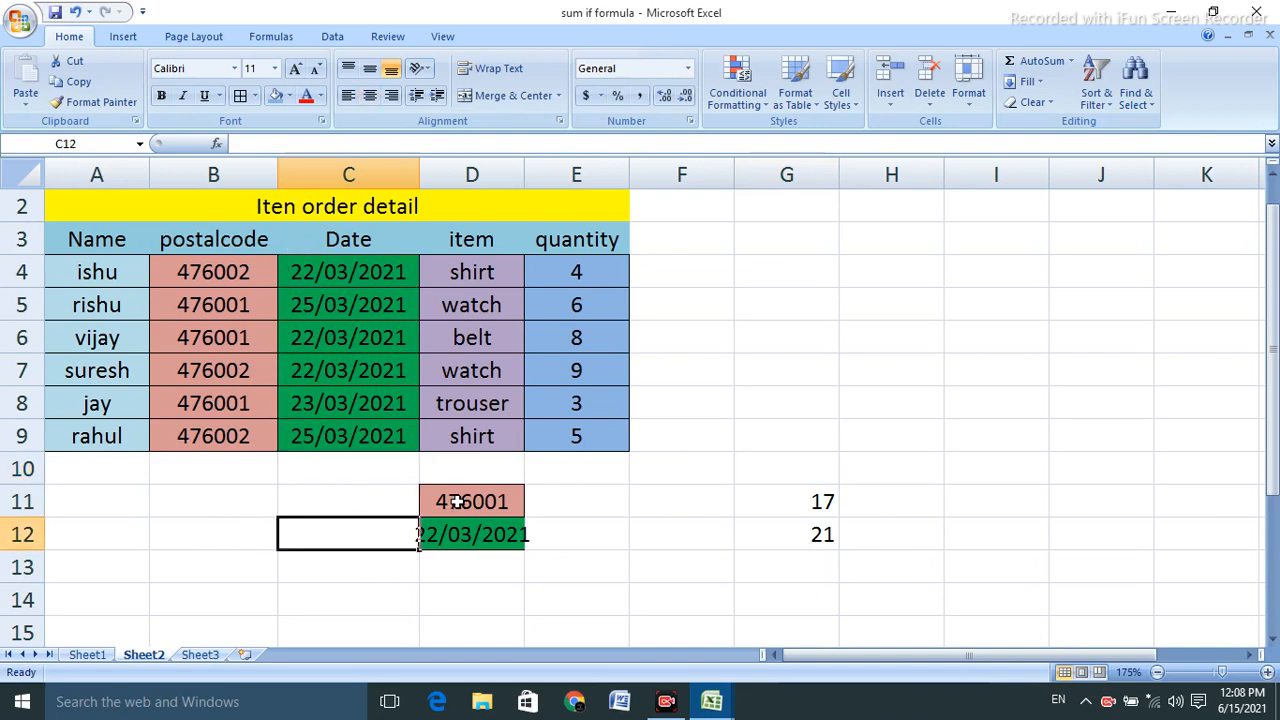
{"action": "left_click", "coordinate": [302, 434]}
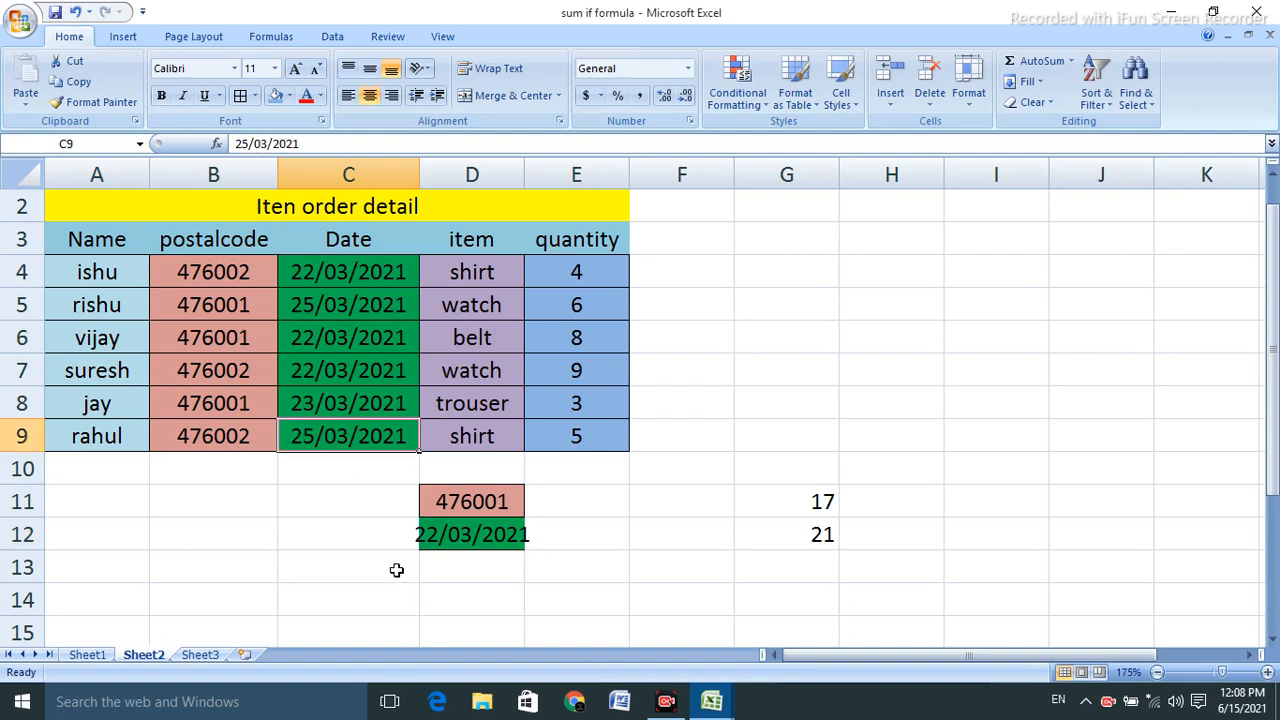
{"action": "key", "text": "ctrl+c"}
{"action": "left_click", "coordinate": [464, 607]}
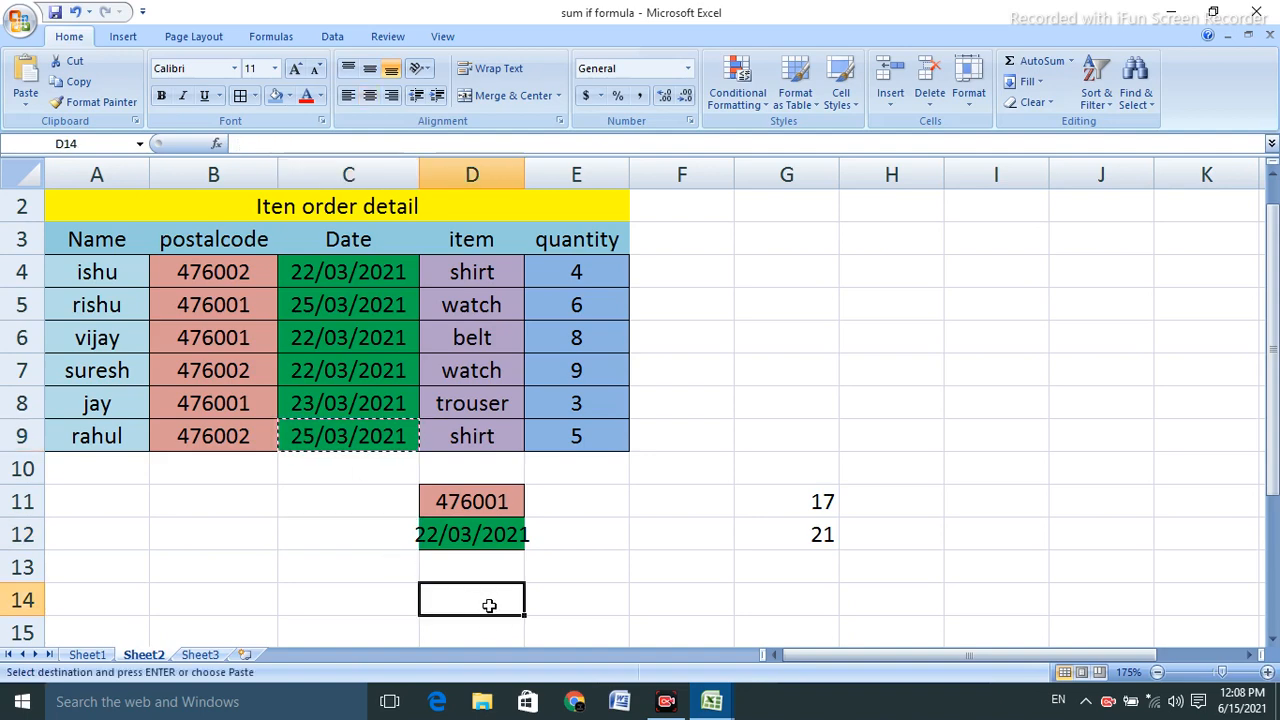
{"action": "key", "text": "ctrl+v"}
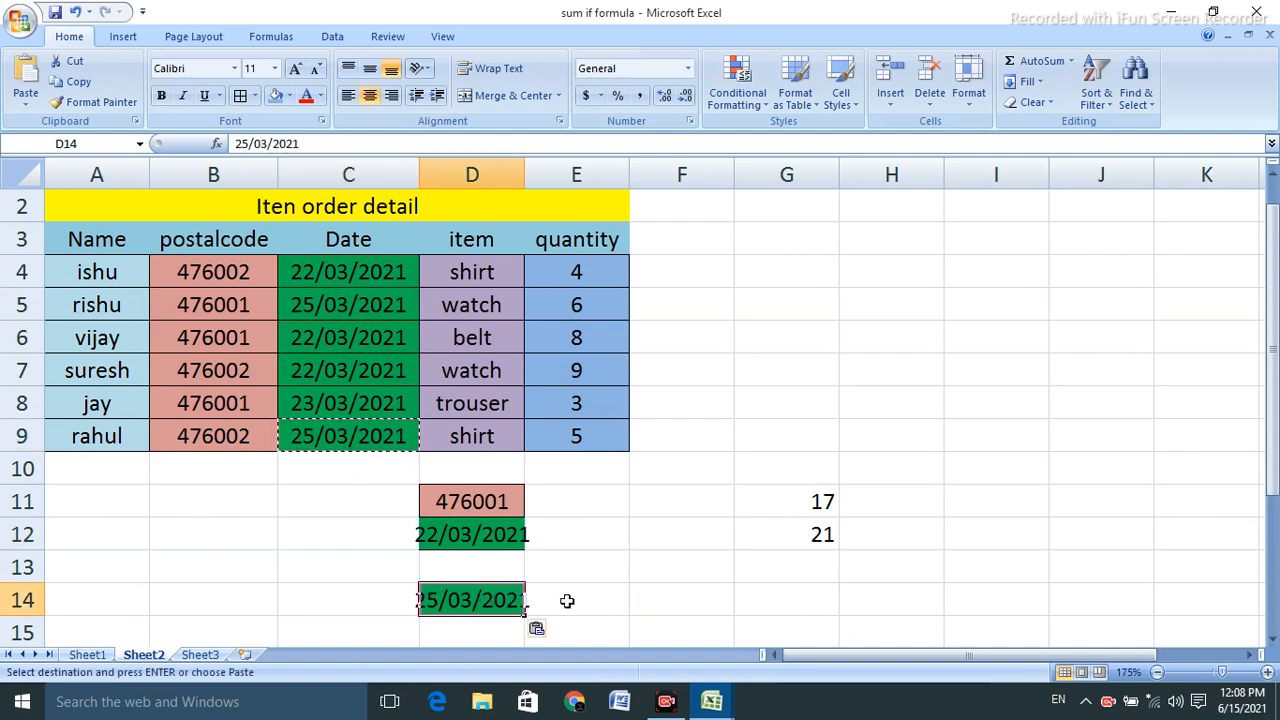
Start a SUMIF formula in G14 with the date cells C4:C9 as its range
{"action": "left_click", "coordinate": [780, 605]}
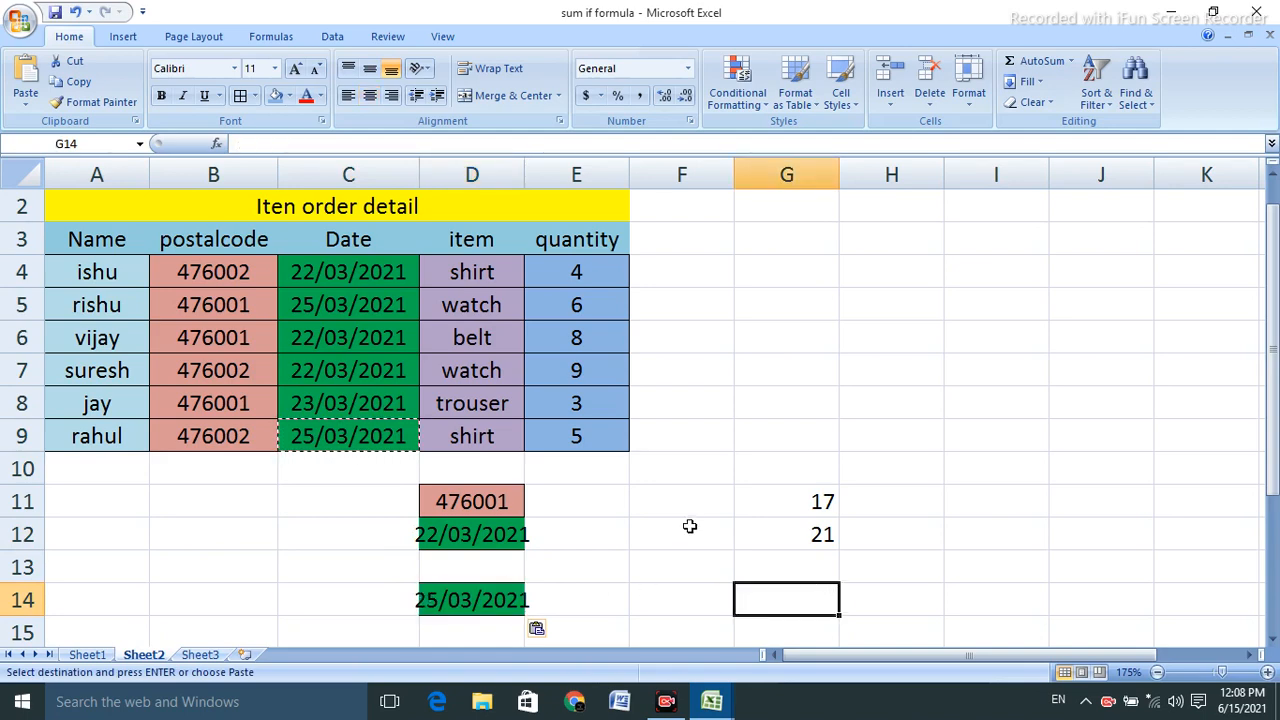
{"action": "double_click", "coordinate": [759, 596]}
{"action": "type", "text": "="}
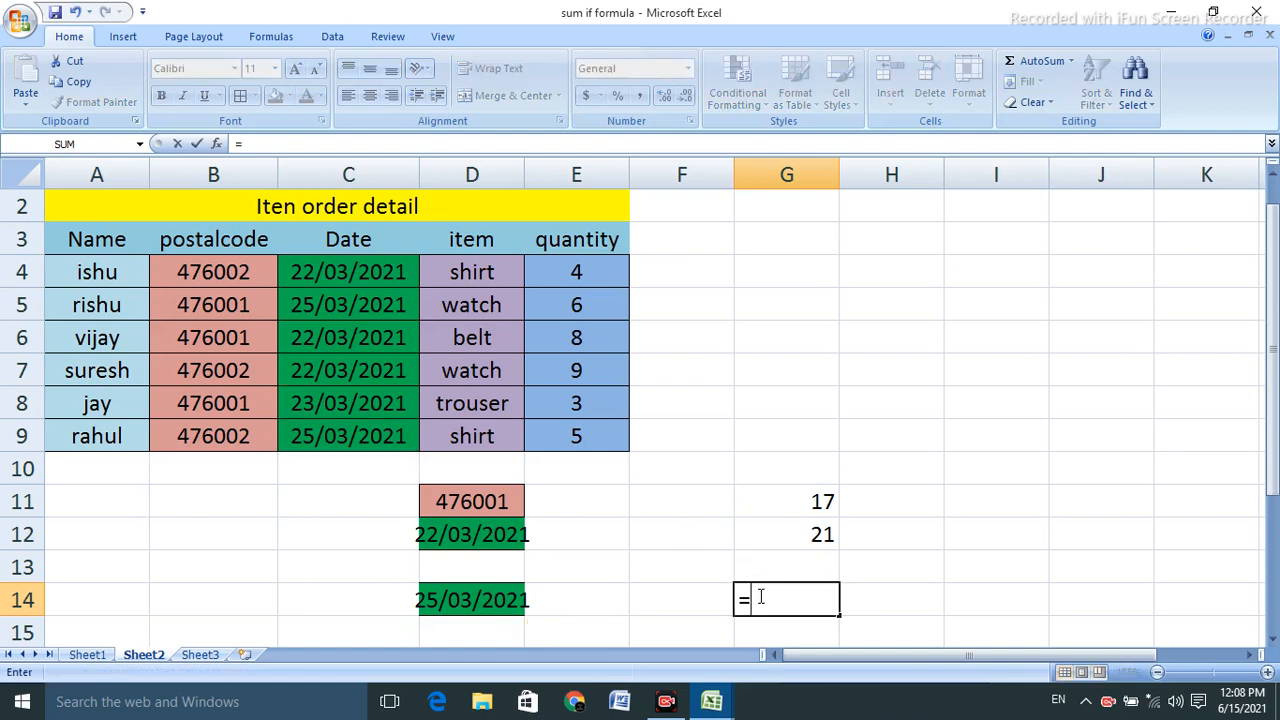
{"action": "type", "text": "sum"}
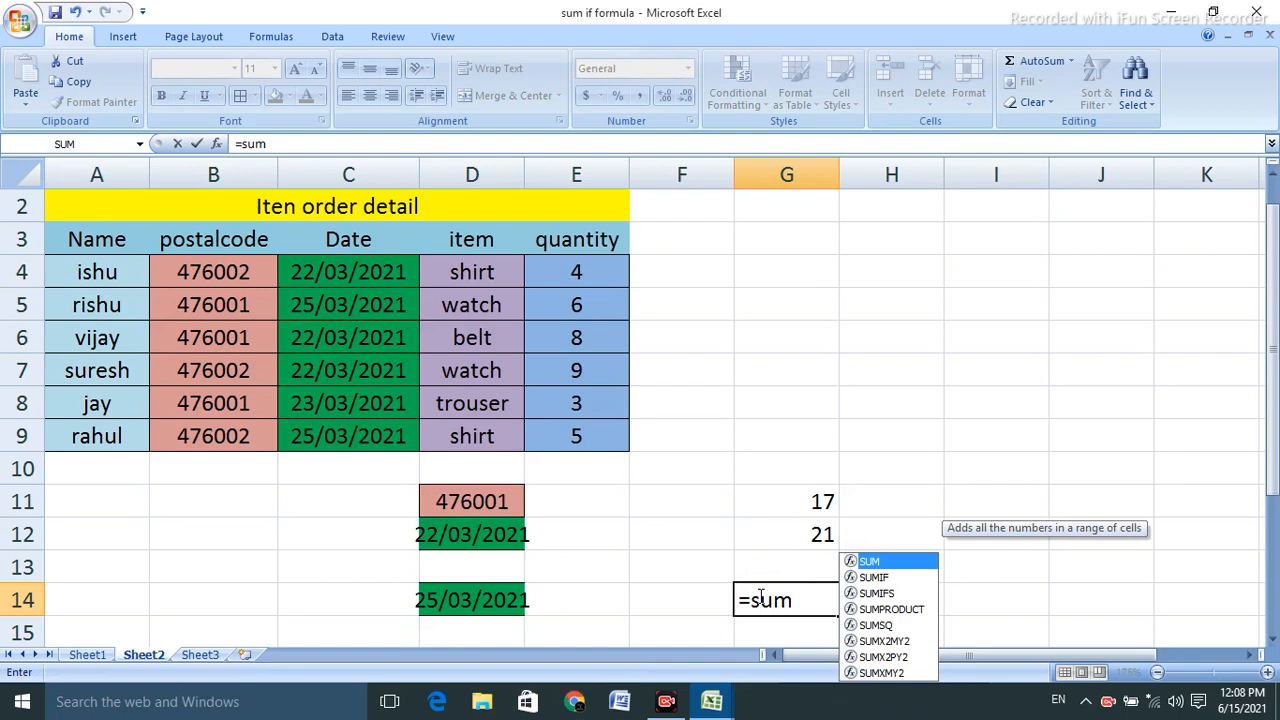
{"action": "type", "text": "if"}
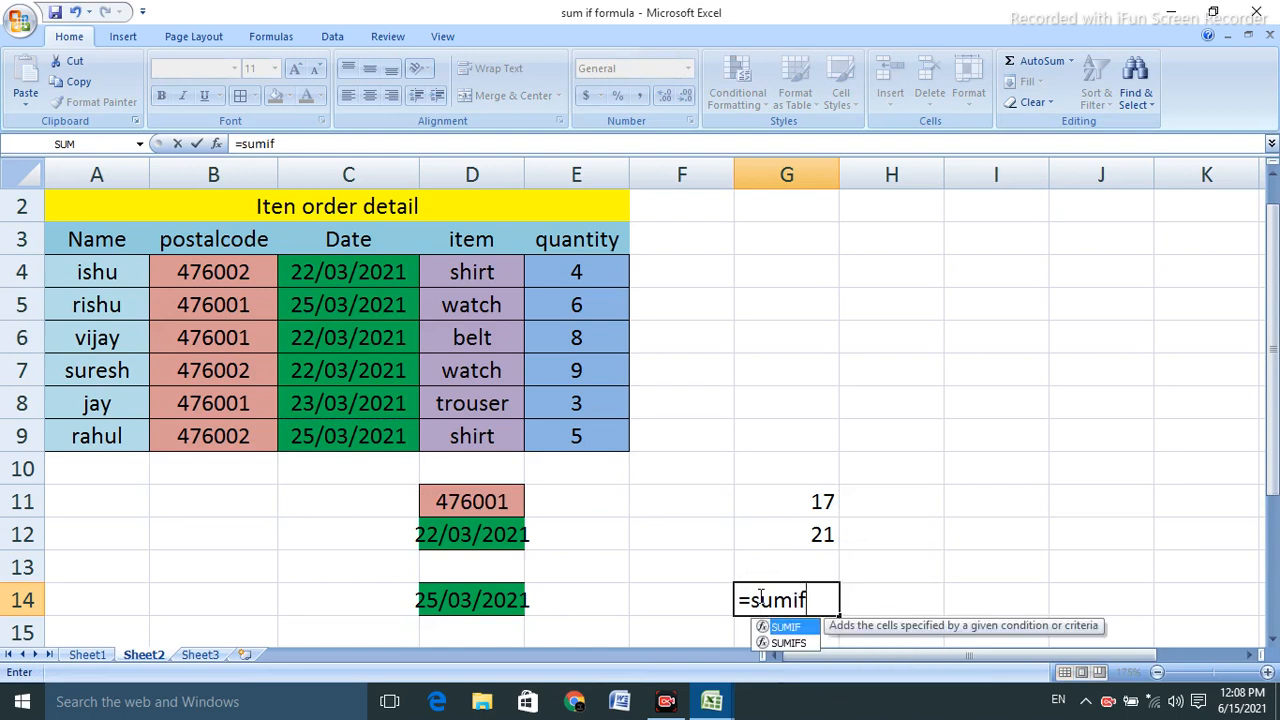
{"action": "key", "text": "Tab"}
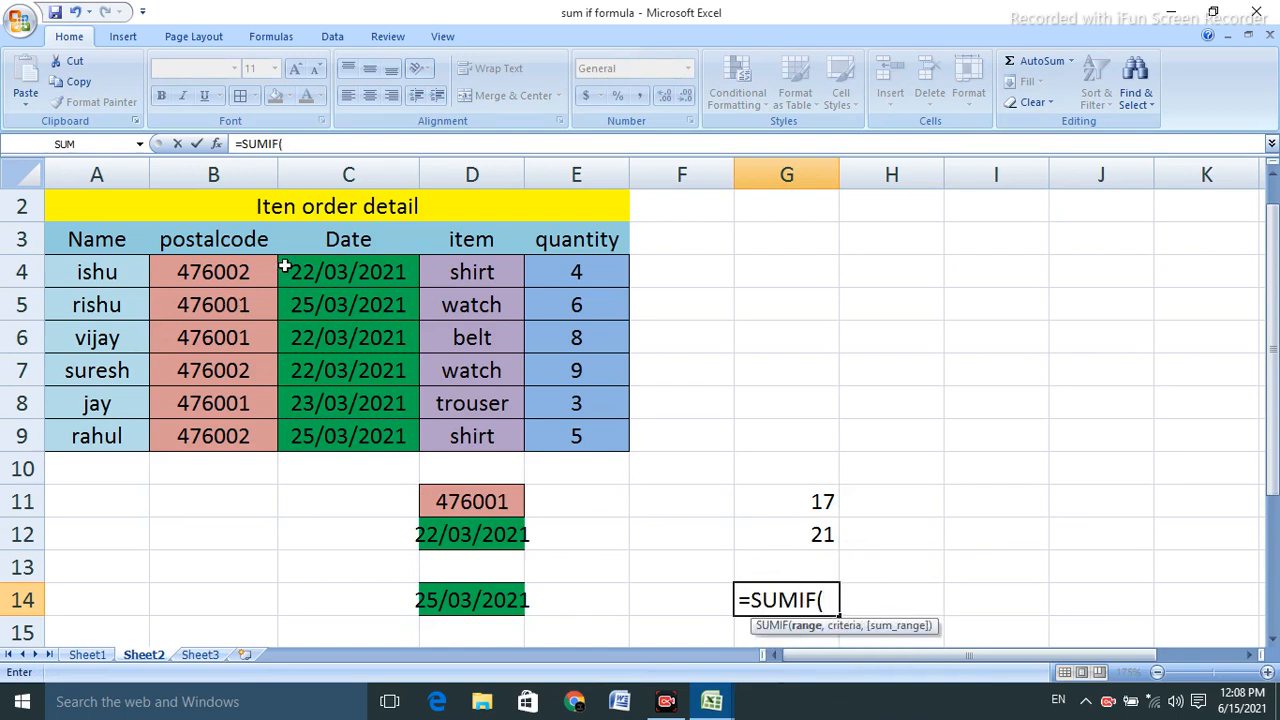
{"action": "left_click_drag", "start_coordinate": [285, 267], "coordinate": [318, 452]}
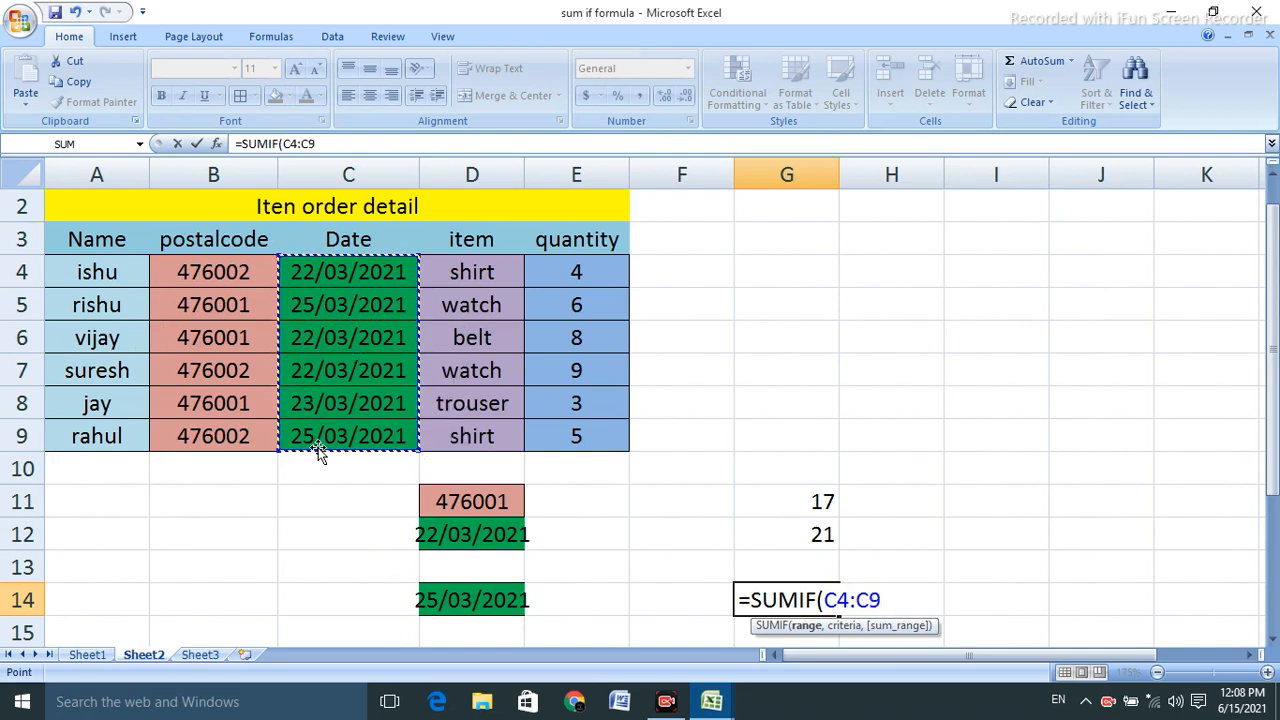
Complete the SUMIF formula in G14 with the criterion "<25/03/2021" and the quantity cells E4:E9 as sum range
{"action": "type", "text": ","}
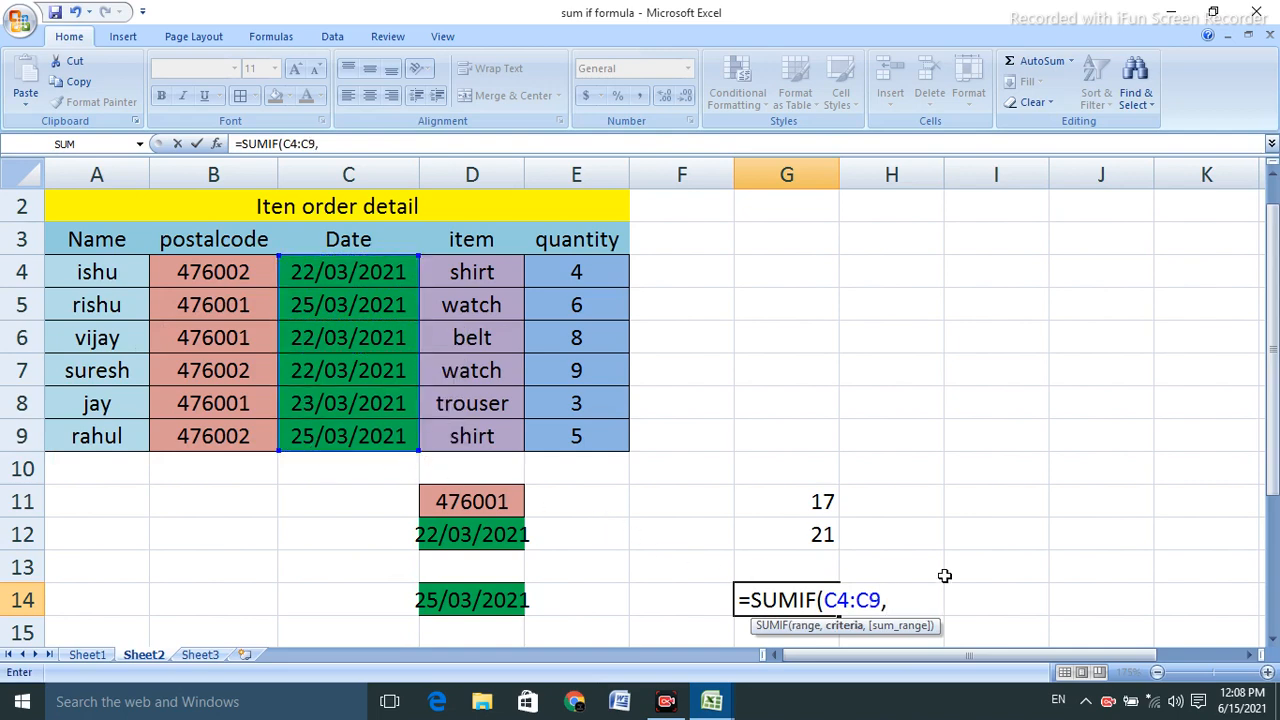
{"action": "type", "text": "\"<25/03/"}
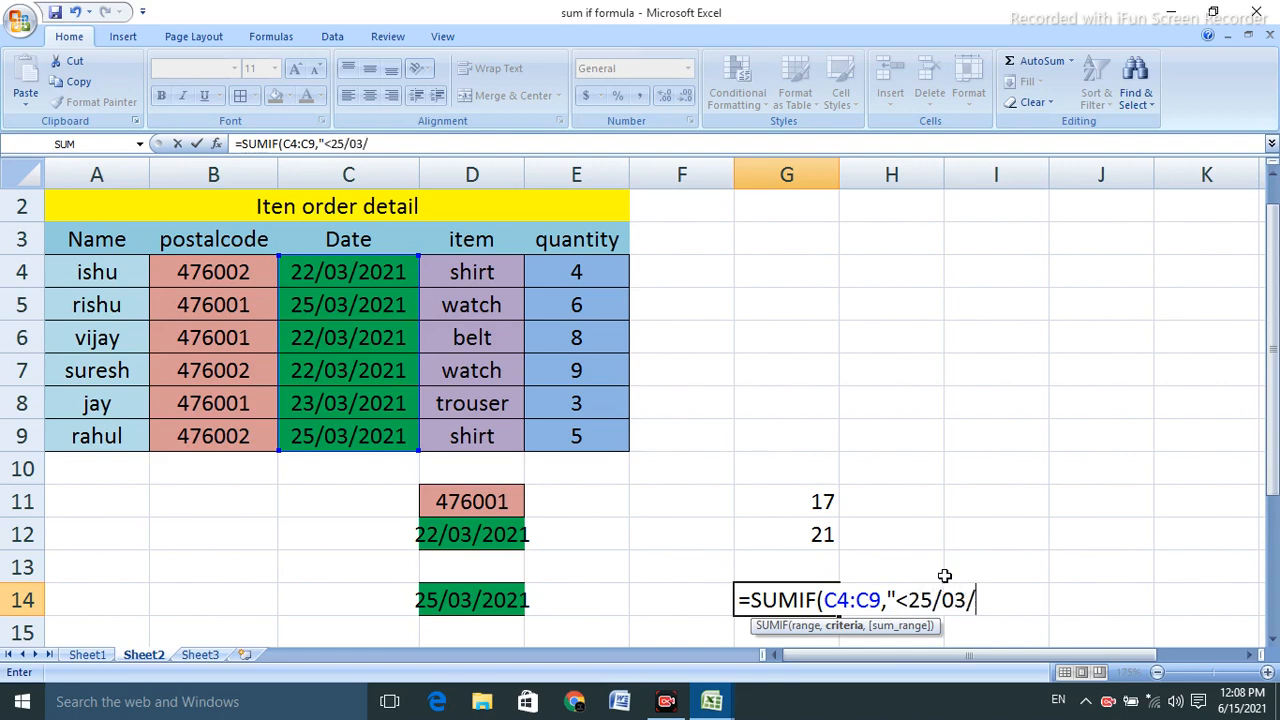
{"action": "type", "text": "2021"}
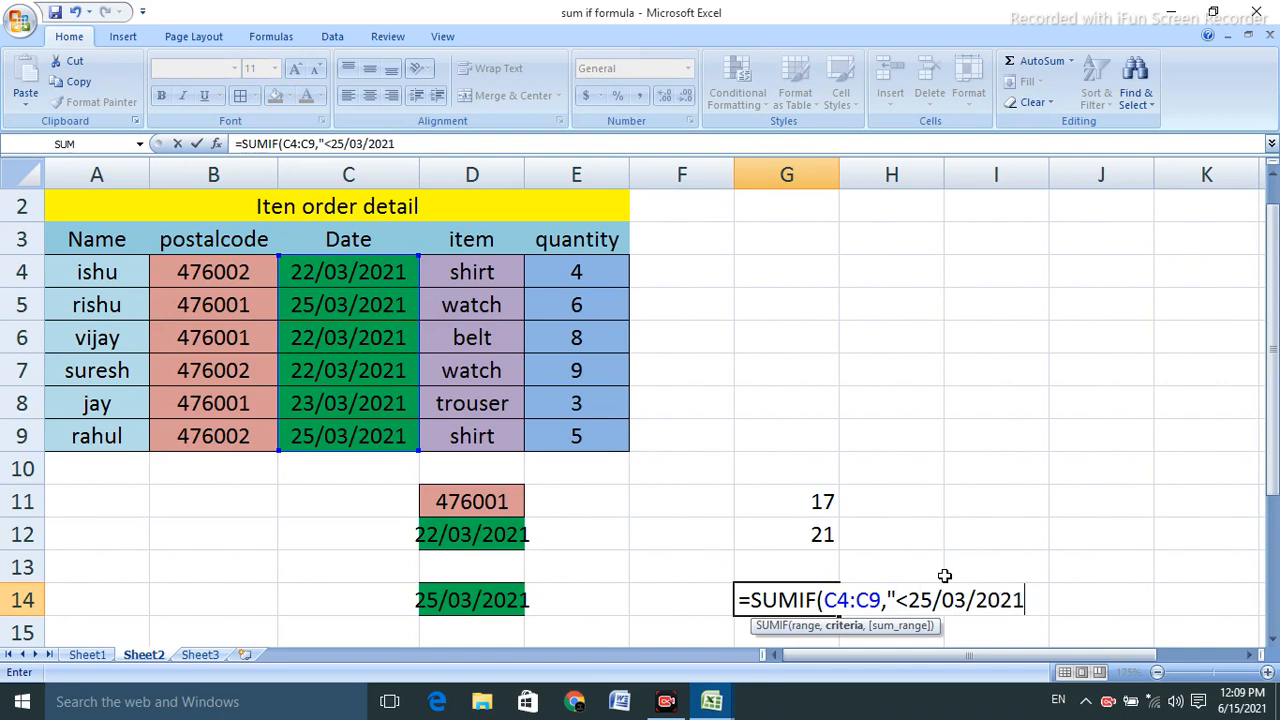
{"action": "type", "text": "\","}
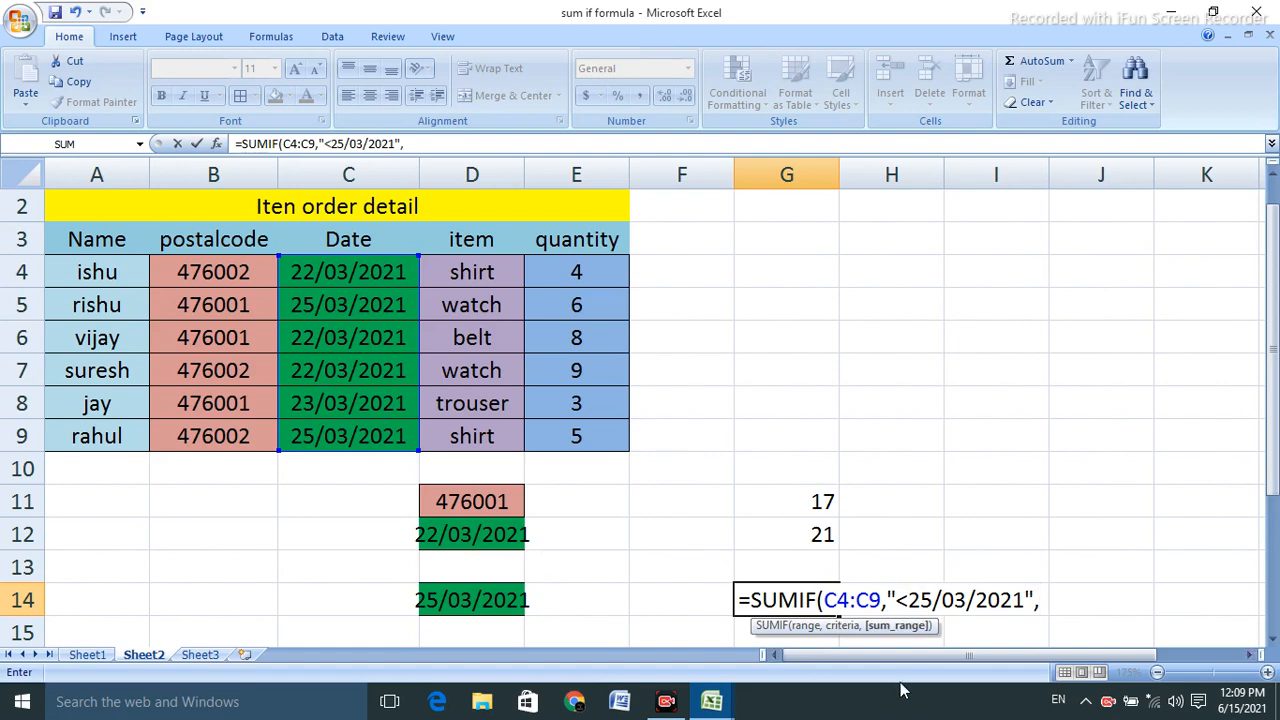
{"action": "left_click_drag", "start_coordinate": [543, 262], "coordinate": [577, 440]}
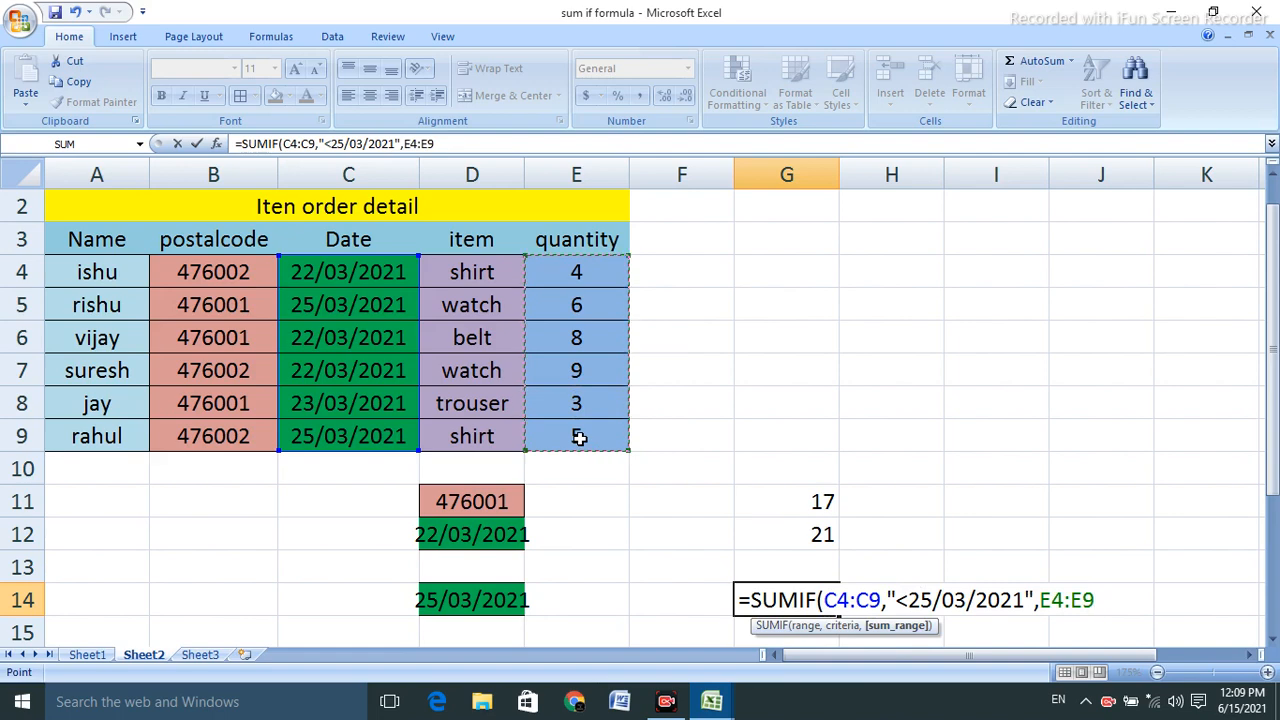
{"action": "type", "text": ")"}
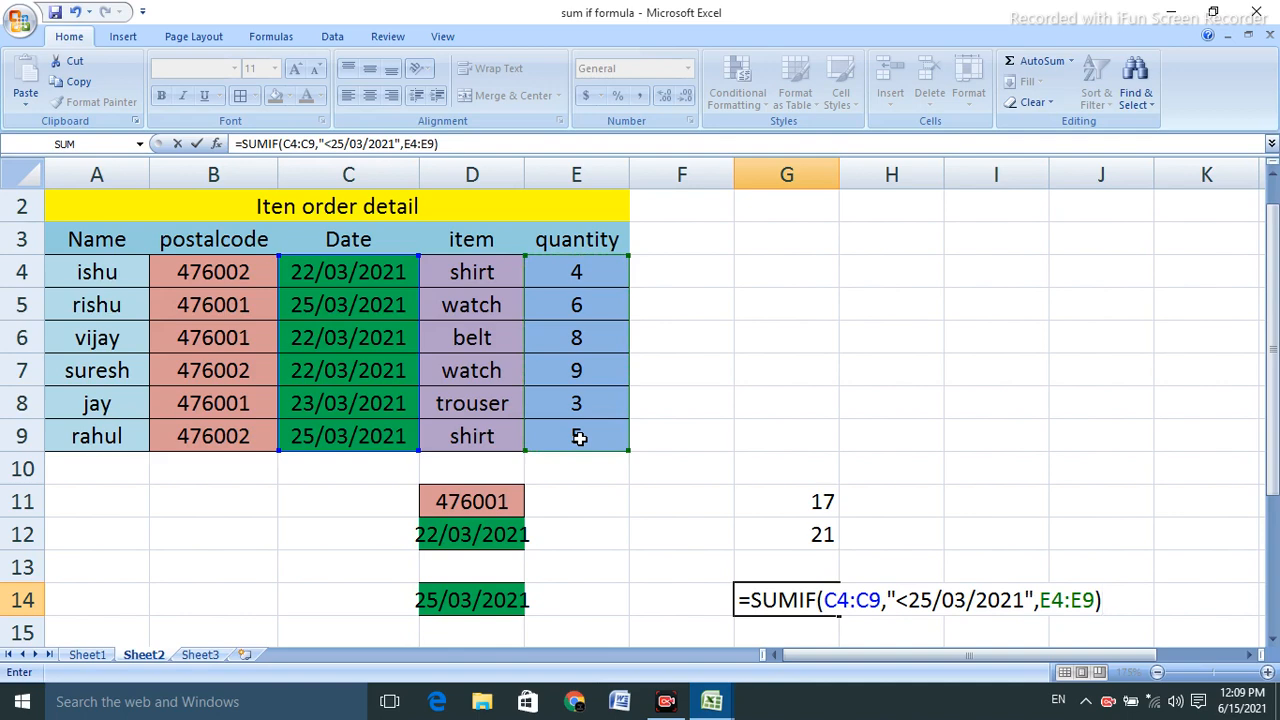
{"action": "key", "text": "Return"}
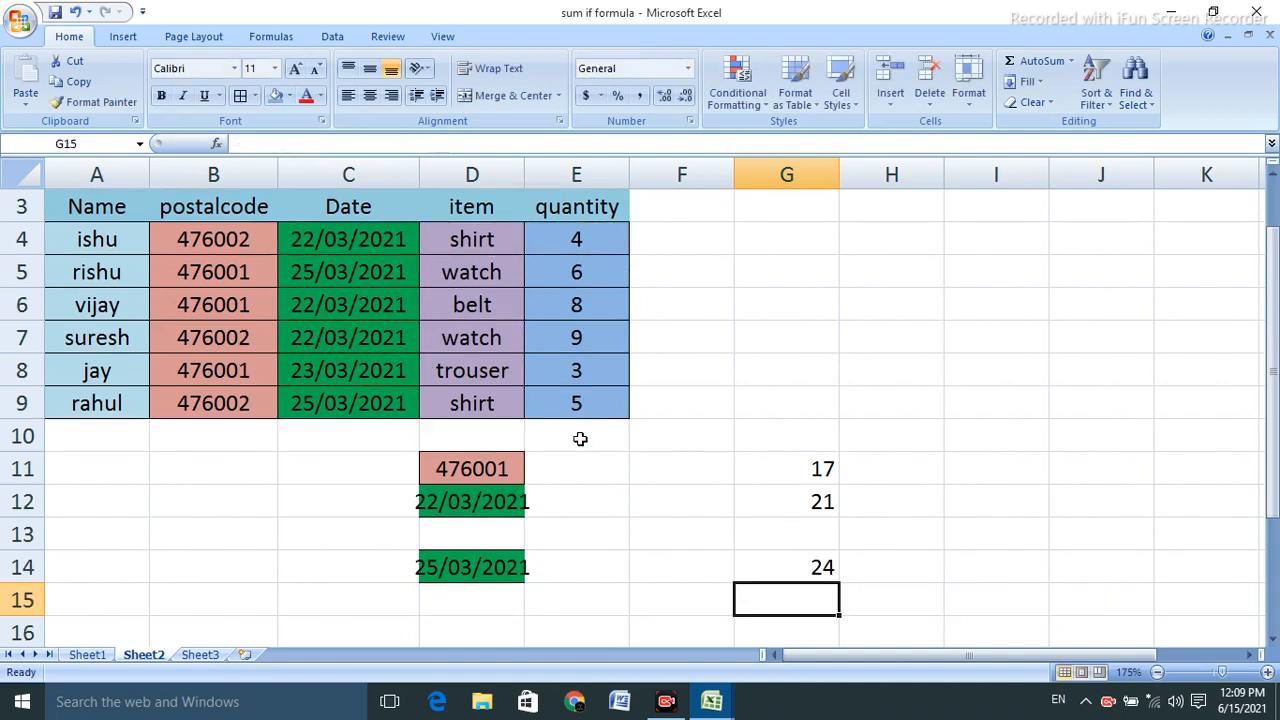
Check the table rows dated before 25/03/2021 and their quantities against the total in G14
{"action": "left_click", "coordinate": [799, 572]}
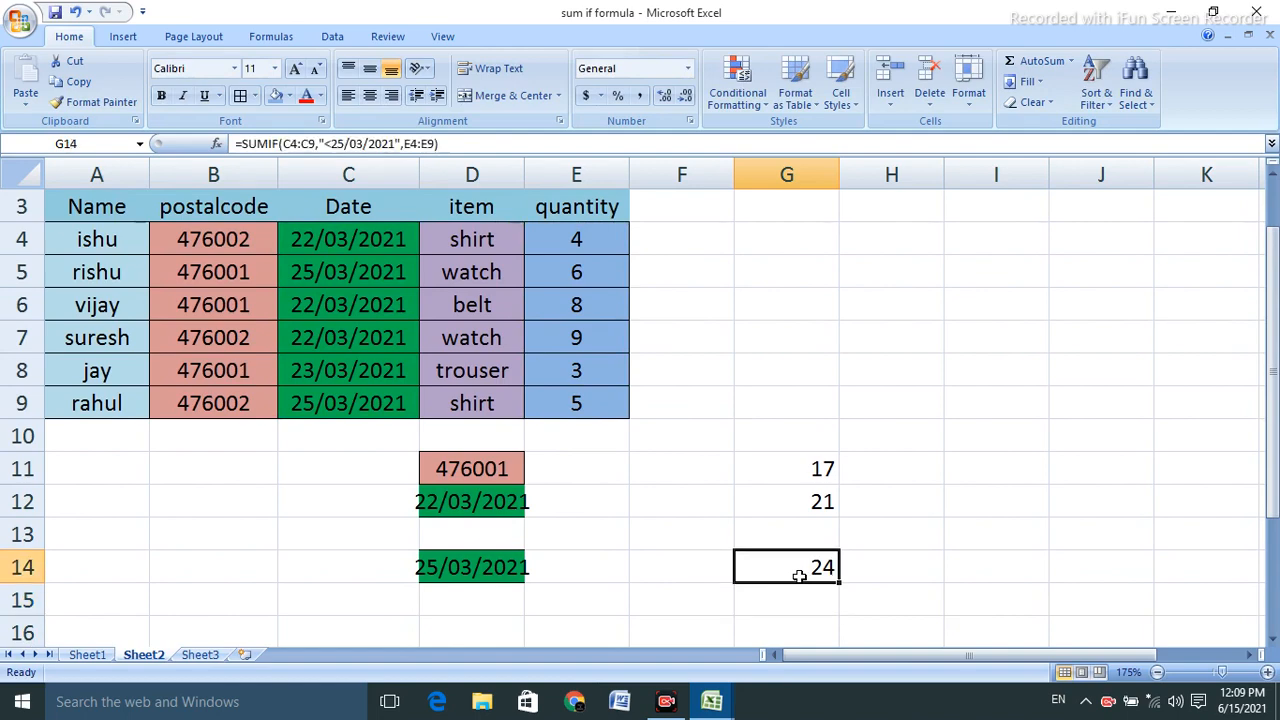
{"action": "left_click", "coordinate": [302, 243]}
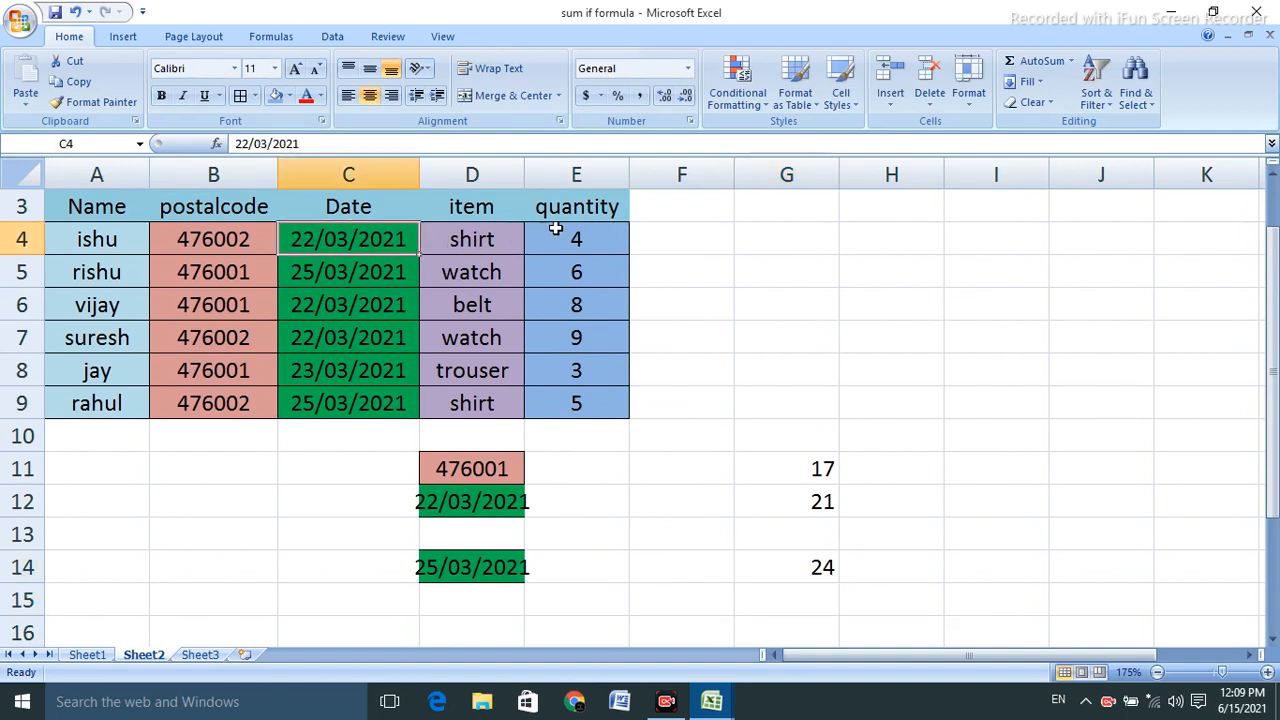
{"action": "left_click", "coordinate": [565, 236]}
{"action": "left_click", "coordinate": [295, 302]}
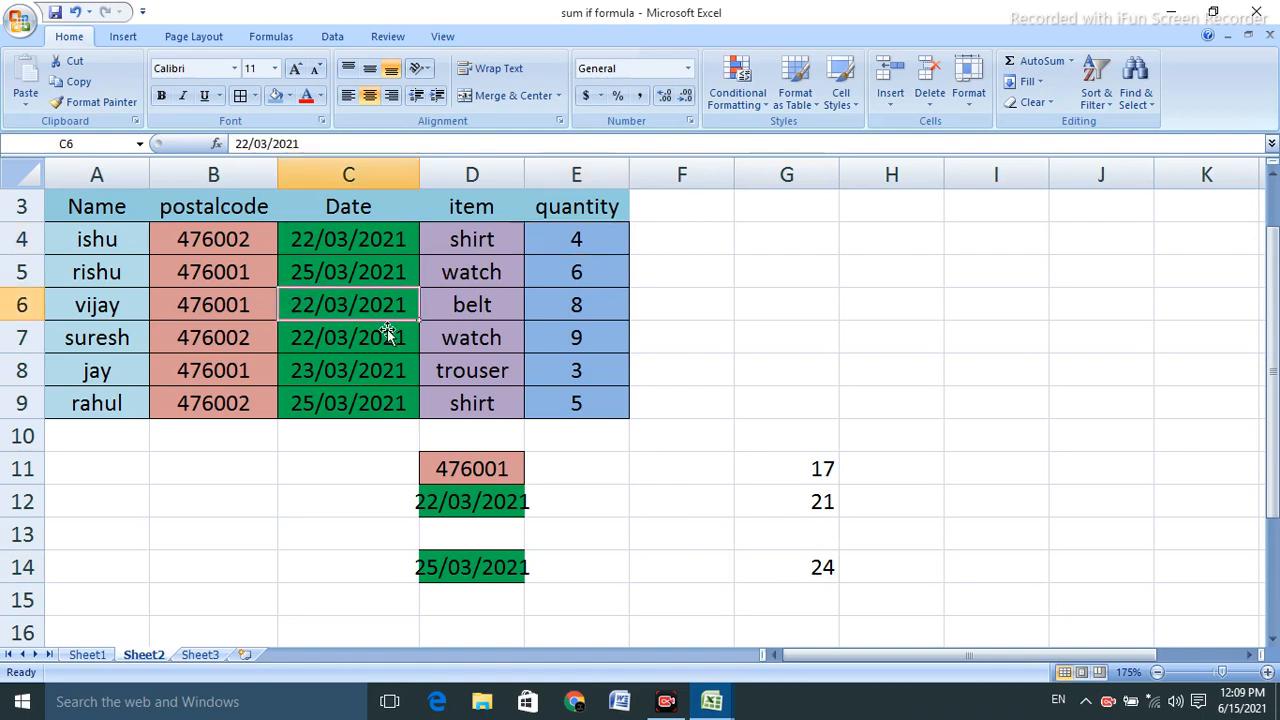
{"action": "left_click", "coordinate": [589, 302]}
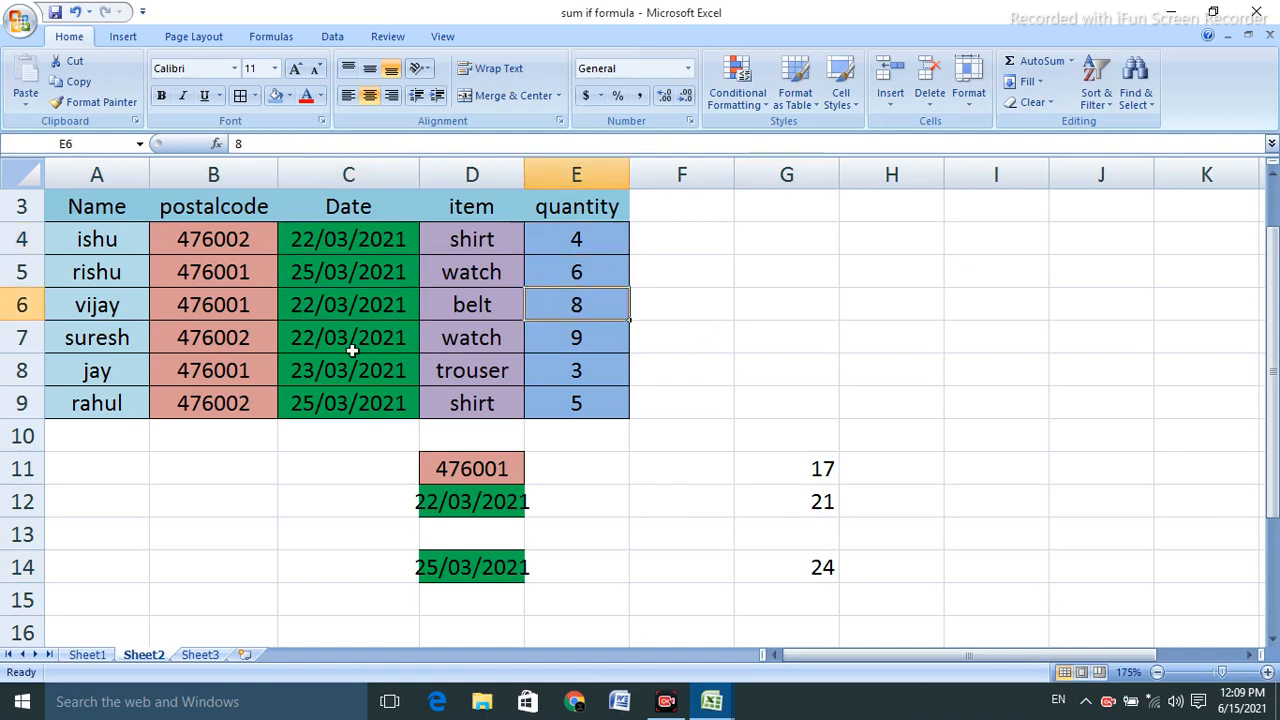
{"action": "left_click", "coordinate": [312, 345]}
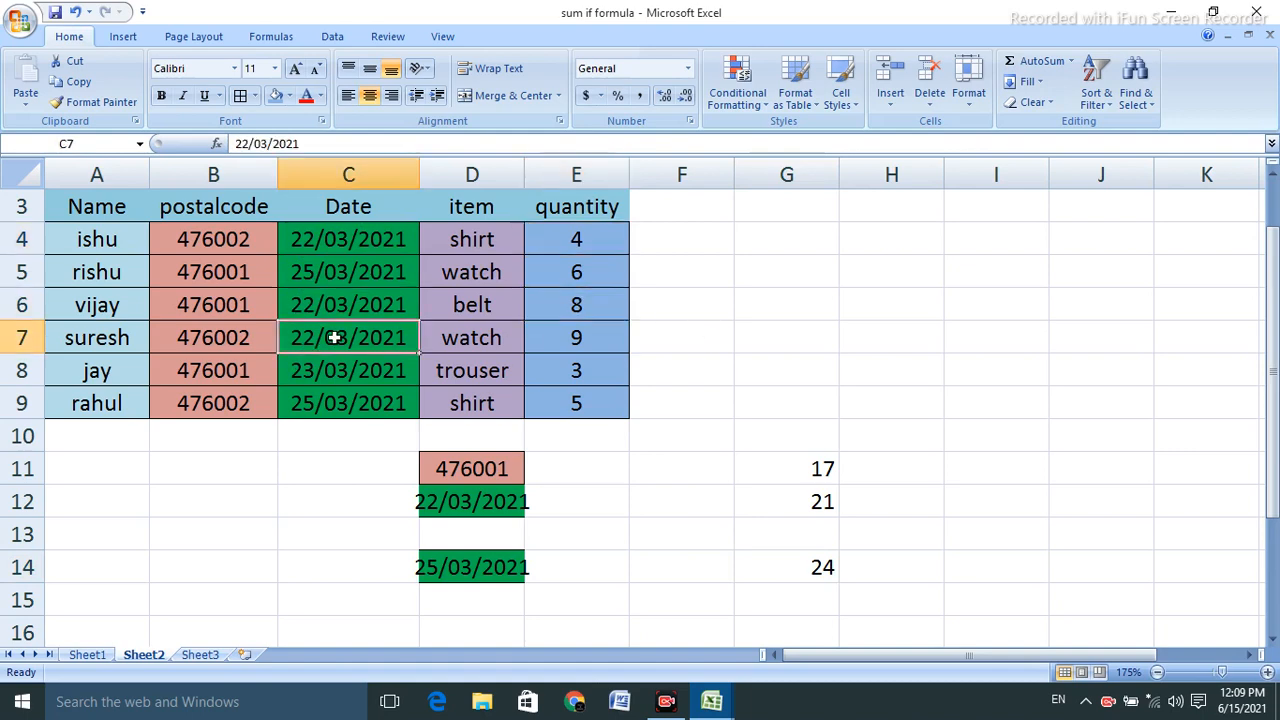
{"action": "left_click", "coordinate": [573, 339]}
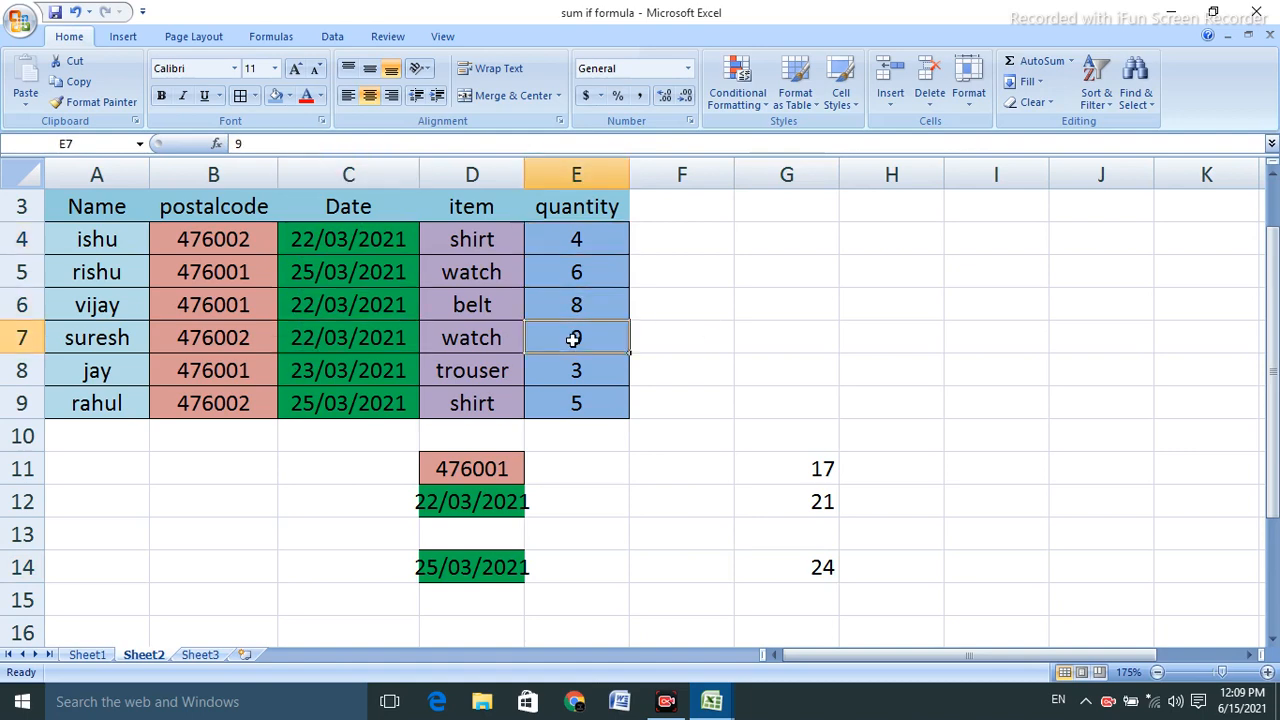
{"action": "left_click", "coordinate": [310, 374]}
{"action": "left_click", "coordinate": [592, 376]}
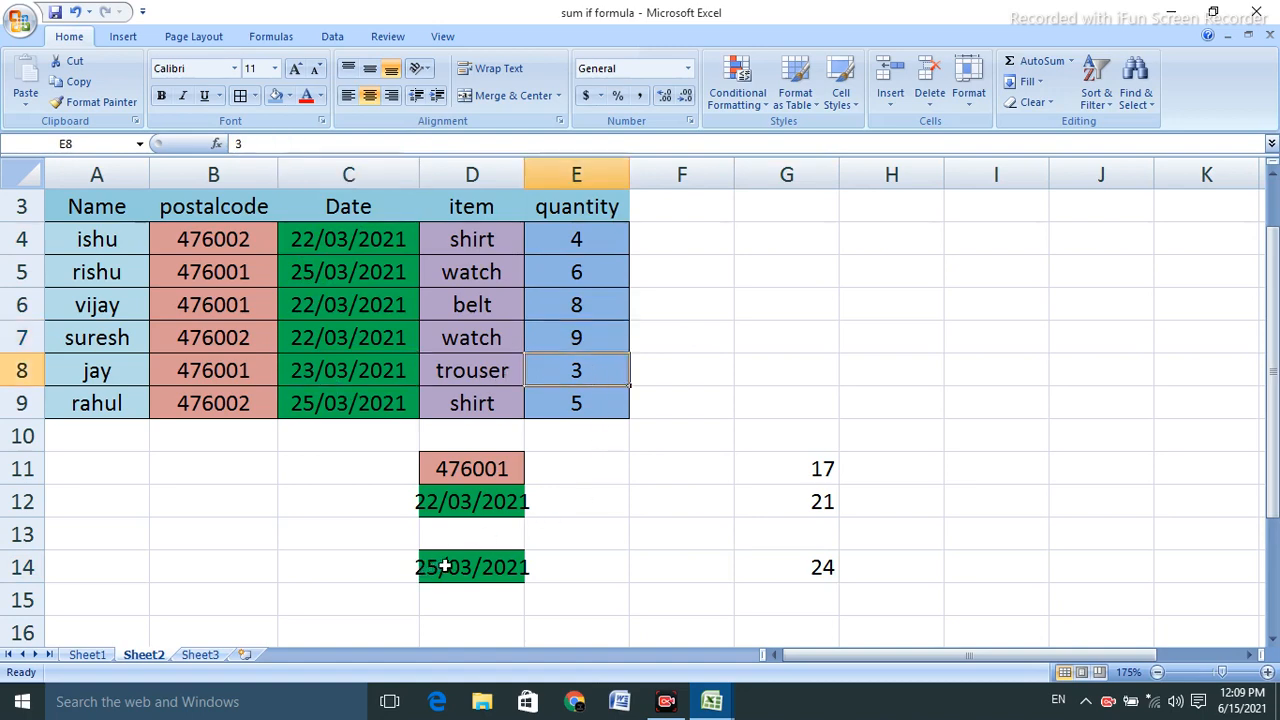
{"action": "left_click", "coordinate": [829, 567]}
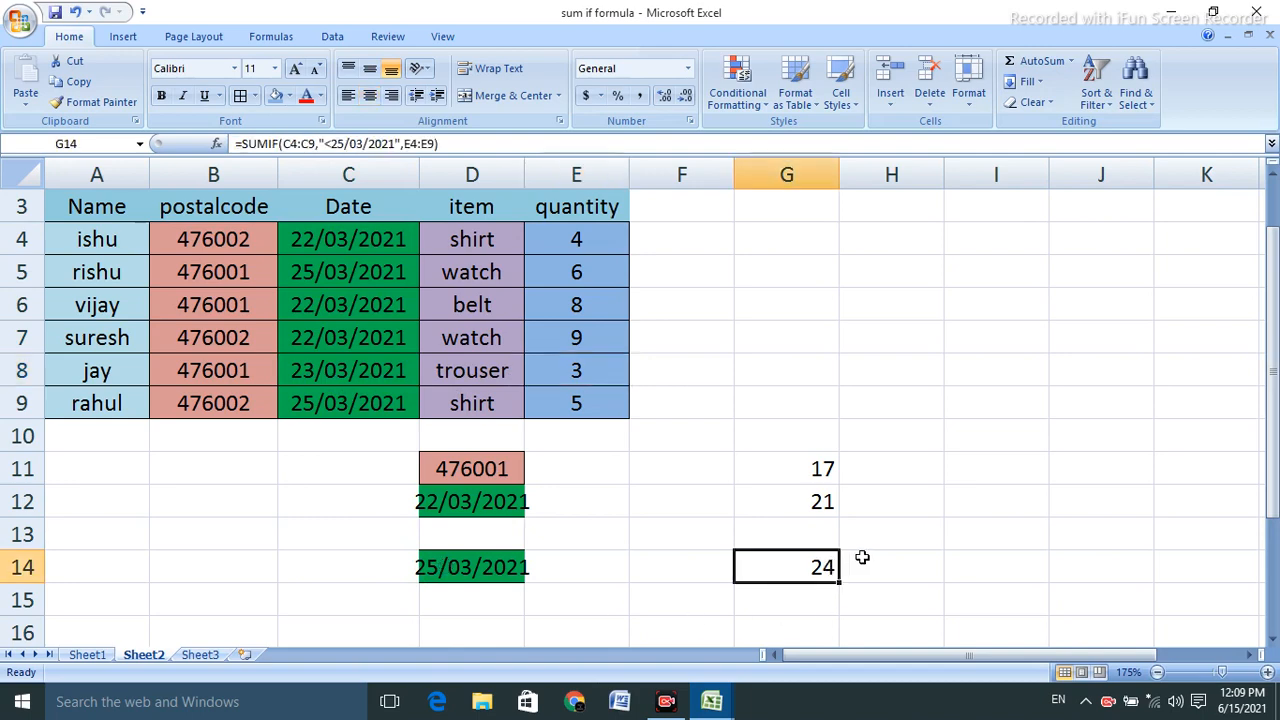
{"action": "left_click", "coordinate": [871, 567]}
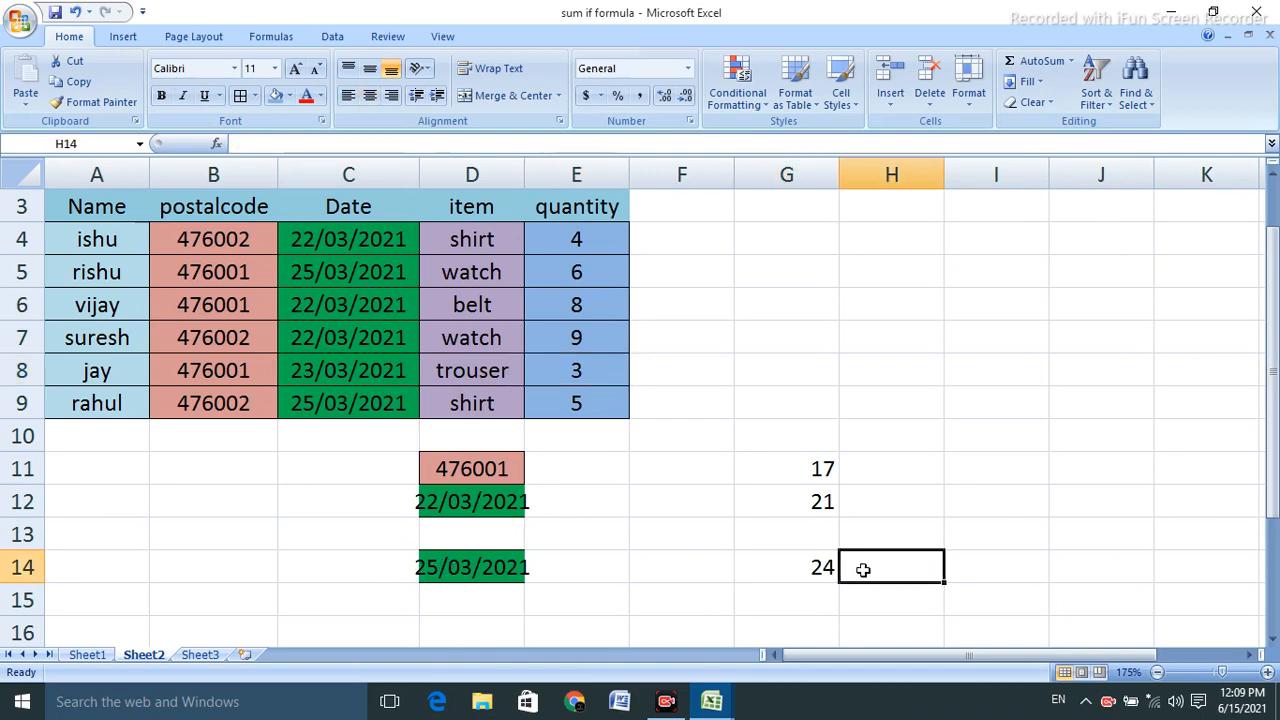